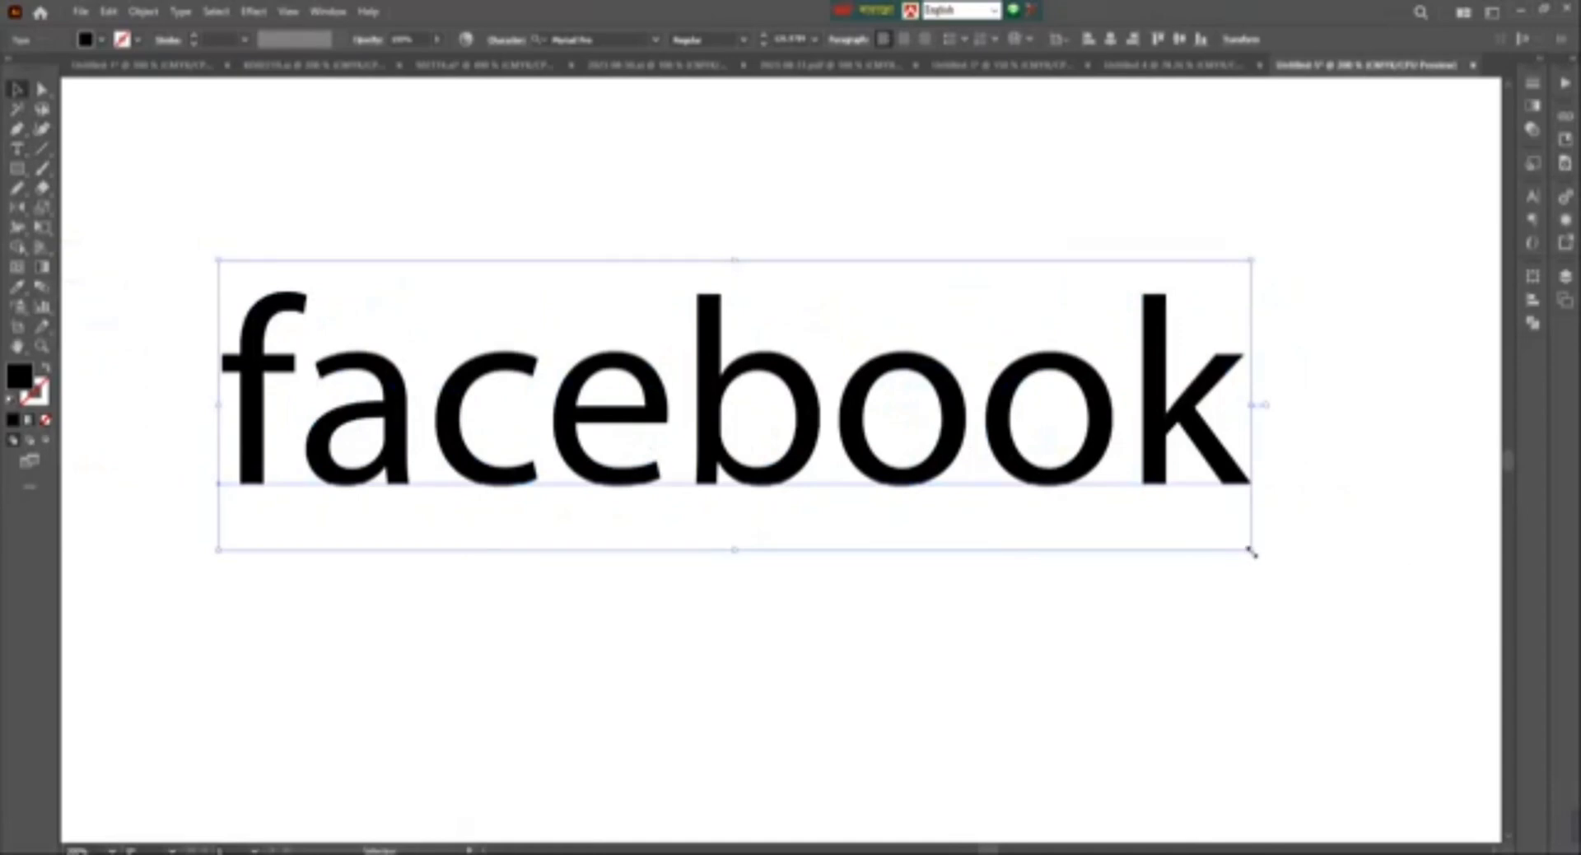
- Fill the black facebook wordmark with blue
{"action": "left_click", "coordinate": [1104, 671]}
{"action": "scroll", "coordinate": [1095, 664], "scroll_direction": "up", "scroll_amount": 2}
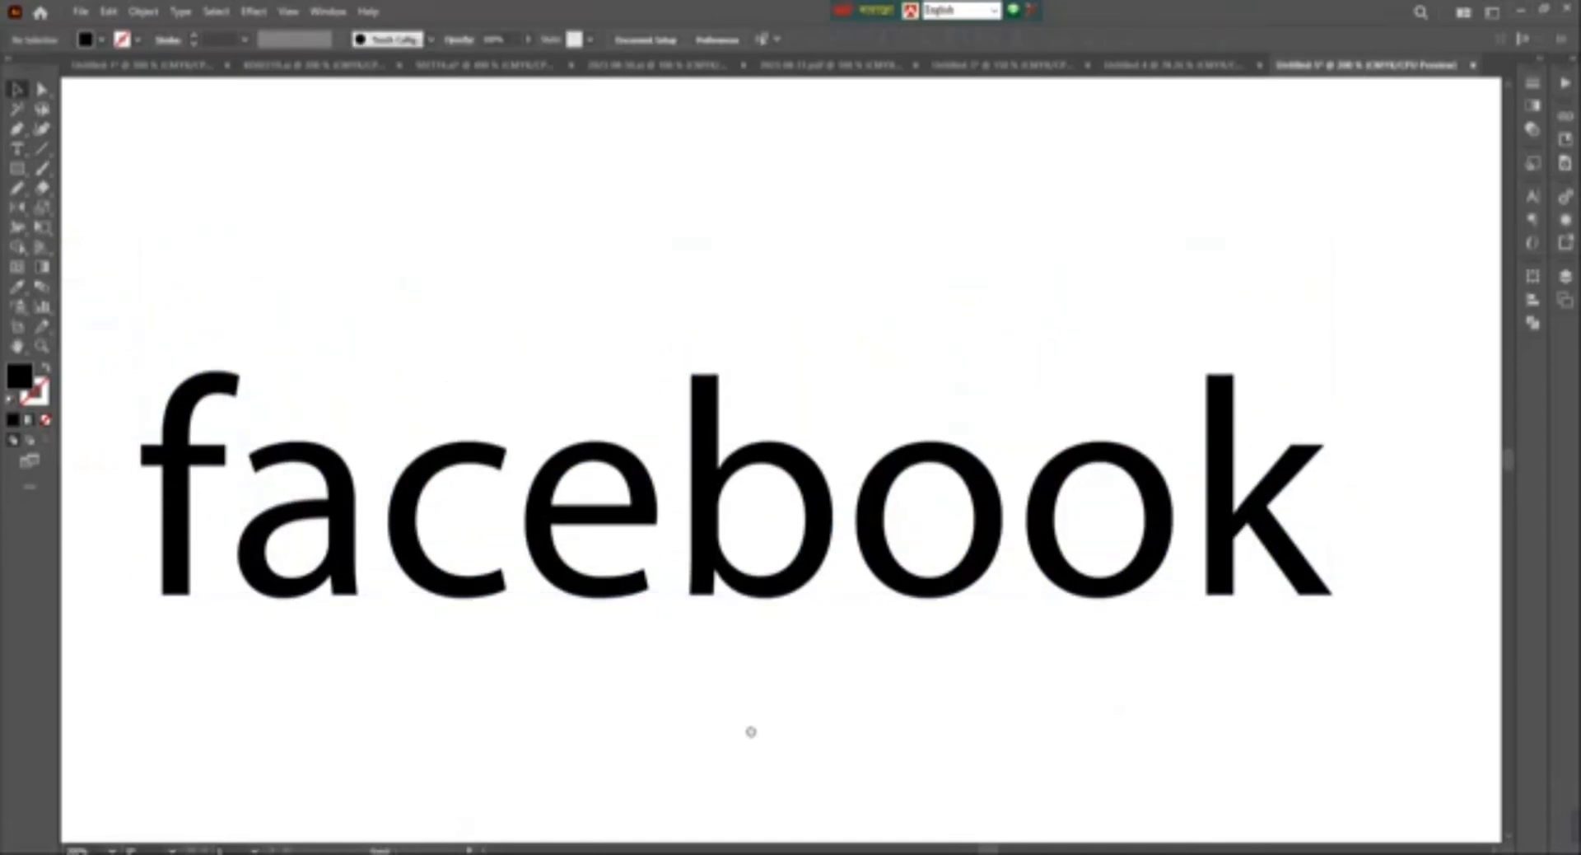
{"action": "left_click_drag", "start_coordinate": [751, 729], "coordinate": [770, 725]}
{"action": "key", "text": "ctrl+a"}
{"action": "left_click", "coordinate": [101, 40]}
{"action": "left_click", "coordinate": [126, 80]}
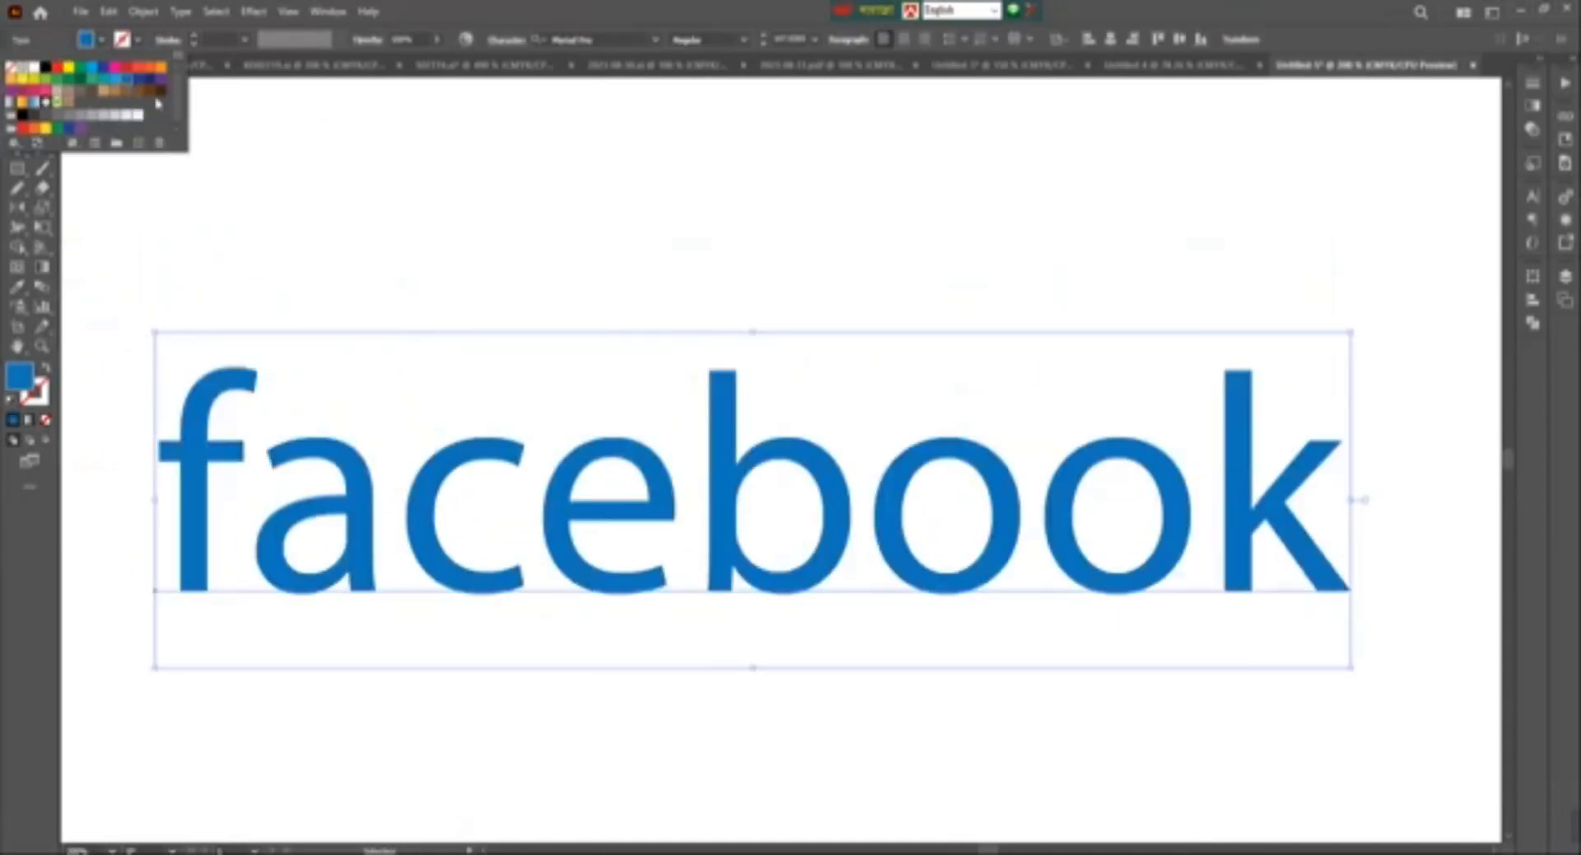
{"action": "left_click", "coordinate": [751, 236]}
- Change the wordmark's typeface to a heavy condensed sans-serif with rounded corners
{"action": "left_click_drag", "start_coordinate": [1017, 321], "coordinate": [1030, 383]}
{"action": "left_click_drag", "start_coordinate": [737, 344], "coordinate": [760, 324]}
{"action": "left_click_drag", "start_coordinate": [640, 337], "coordinate": [954, 601]}
{"action": "left_click", "coordinate": [657, 40]}
{"action": "scroll", "coordinate": [815, 494], "scroll_direction": "down", "scroll_amount": 10}
{"action": "left_click", "coordinate": [815, 492]}
{"action": "left_click", "coordinate": [1152, 375]}
- Reposition the facebook wordmark and enlarge it across most of the artboard's width
{"action": "left_click_drag", "start_coordinate": [747, 590], "coordinate": [823, 483]}
{"action": "left_click_drag", "start_coordinate": [1169, 593], "coordinate": [1282, 709]}
{"action": "scroll", "coordinate": [1039, 560], "scroll_direction": "up", "scroll_amount": 2}
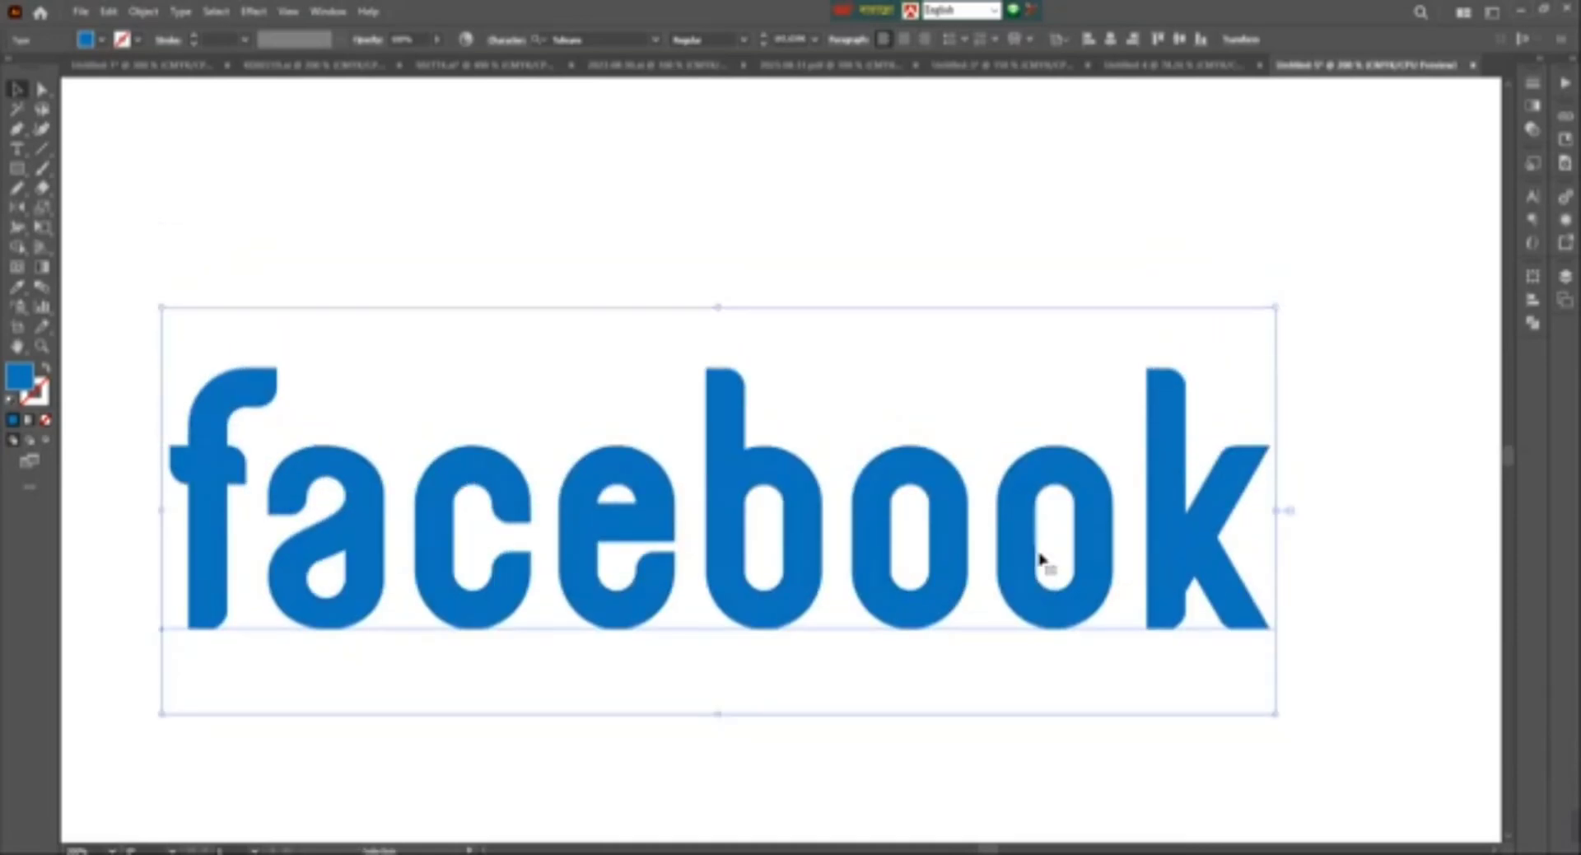
{"action": "scroll", "coordinate": [1040, 562], "scroll_direction": "up", "scroll_amount": 1}
{"action": "left_click_drag", "start_coordinate": [1026, 672], "coordinate": [1020, 615]}
{"action": "left_click_drag", "start_coordinate": [1325, 707], "coordinate": [1357, 741]}
{"action": "scroll", "coordinate": [1096, 577], "scroll_direction": "down", "scroll_amount": 3}
- Convert the facebook wordmark to outlines and ungroup its letters
{"action": "right_click", "coordinate": [1067, 556]}
{"action": "left_click", "coordinate": [1124, 296]}
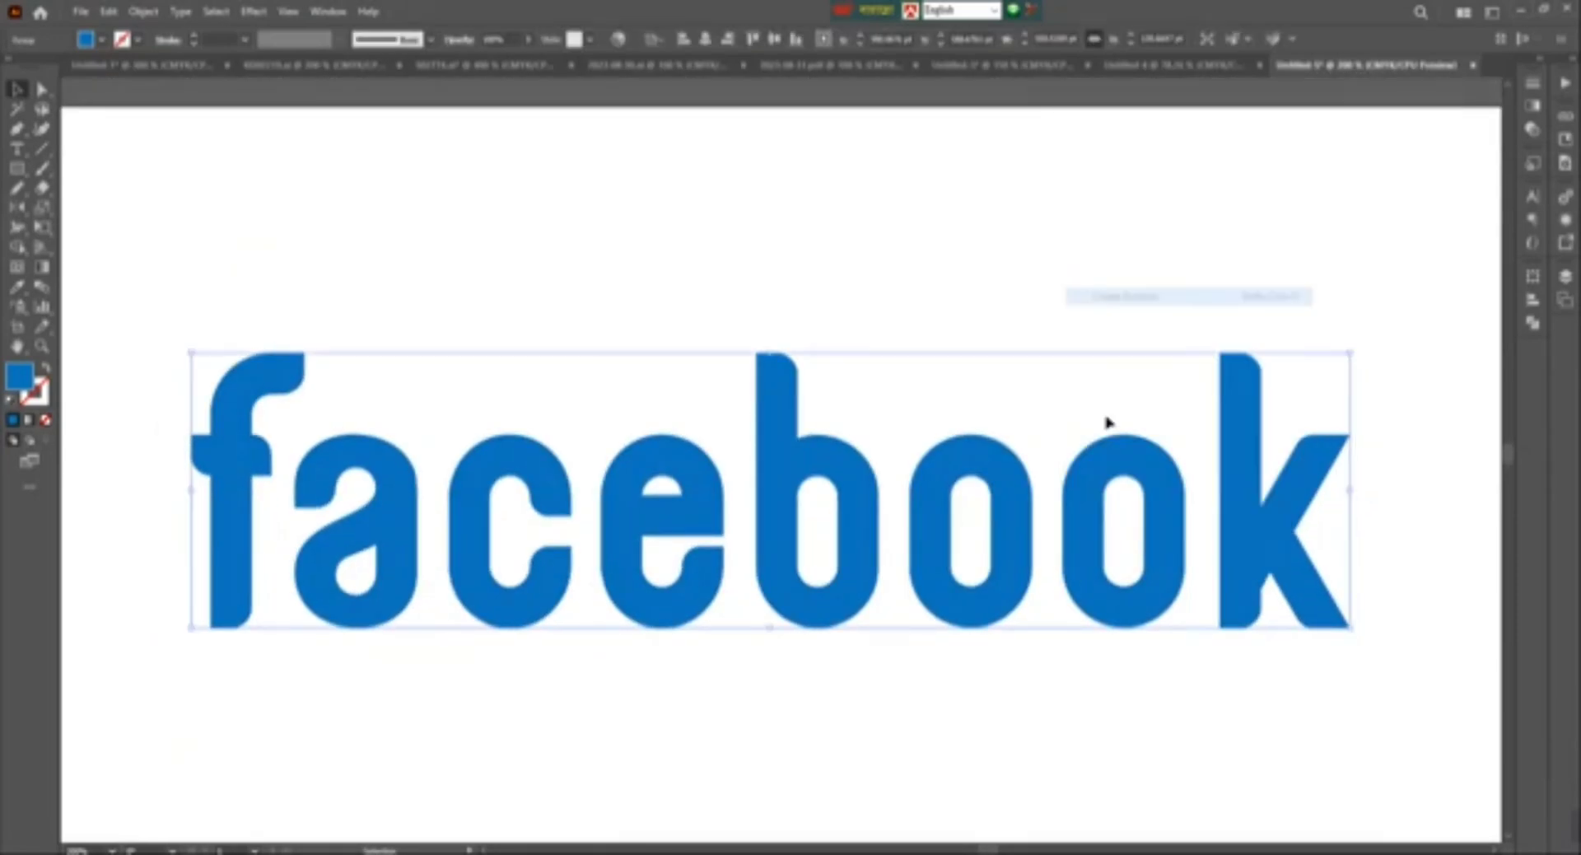
{"action": "scroll", "coordinate": [1104, 420], "scroll_direction": "down", "scroll_amount": 1}
{"action": "right_click", "coordinate": [981, 471]}
{"action": "left_click", "coordinate": [993, 690]}
{"action": "scroll", "coordinate": [985, 691], "scroll_direction": "down", "scroll_amount": 6}
{"action": "left_click", "coordinate": [976, 633]}
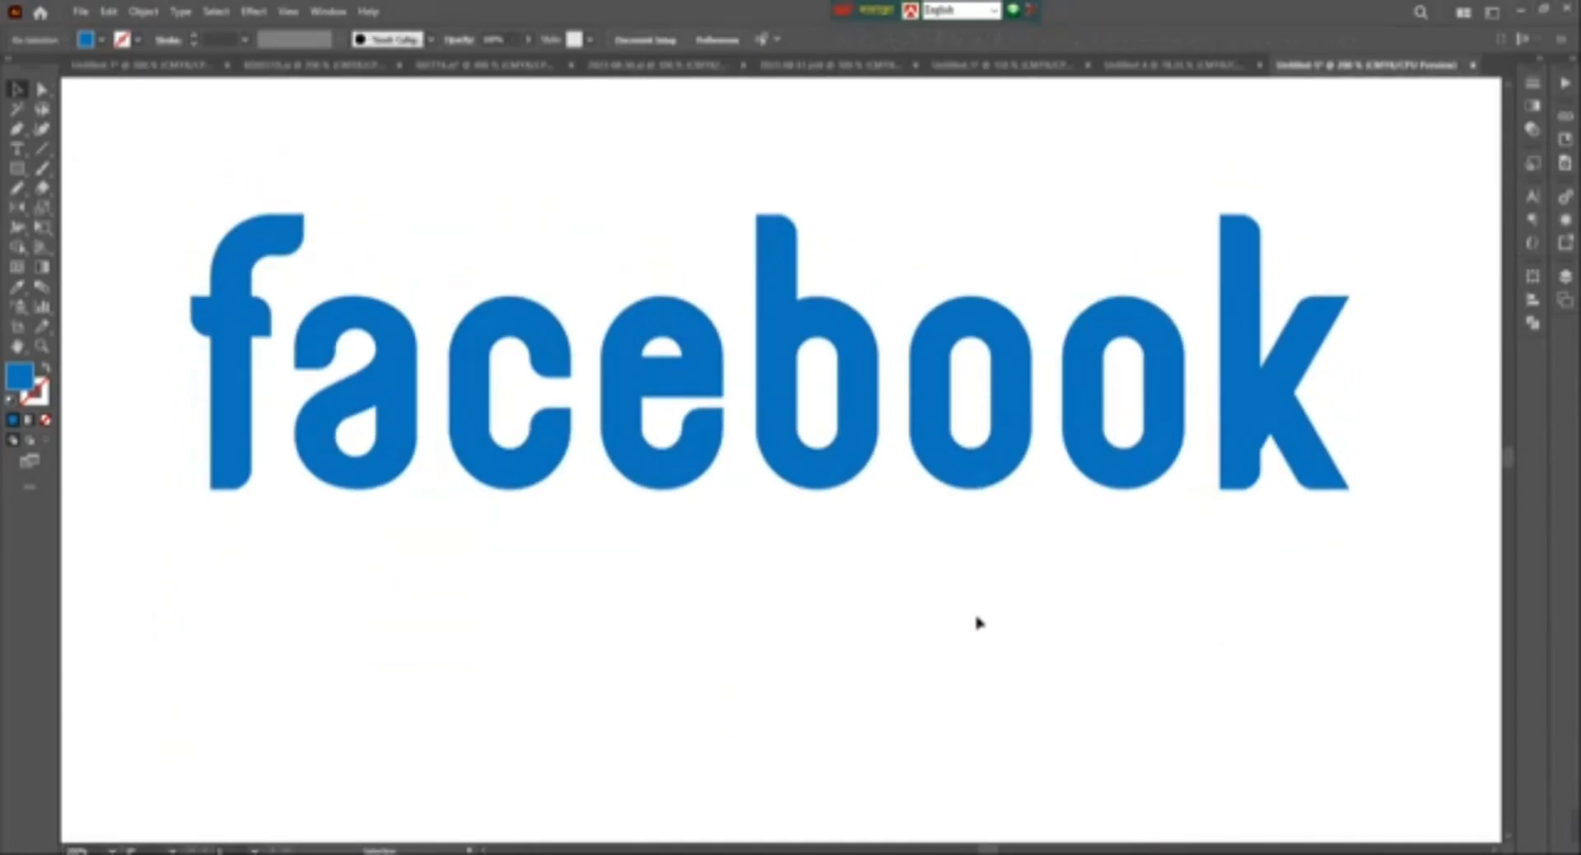
{"action": "scroll", "coordinate": [972, 623], "scroll_direction": "up", "scroll_amount": 1}
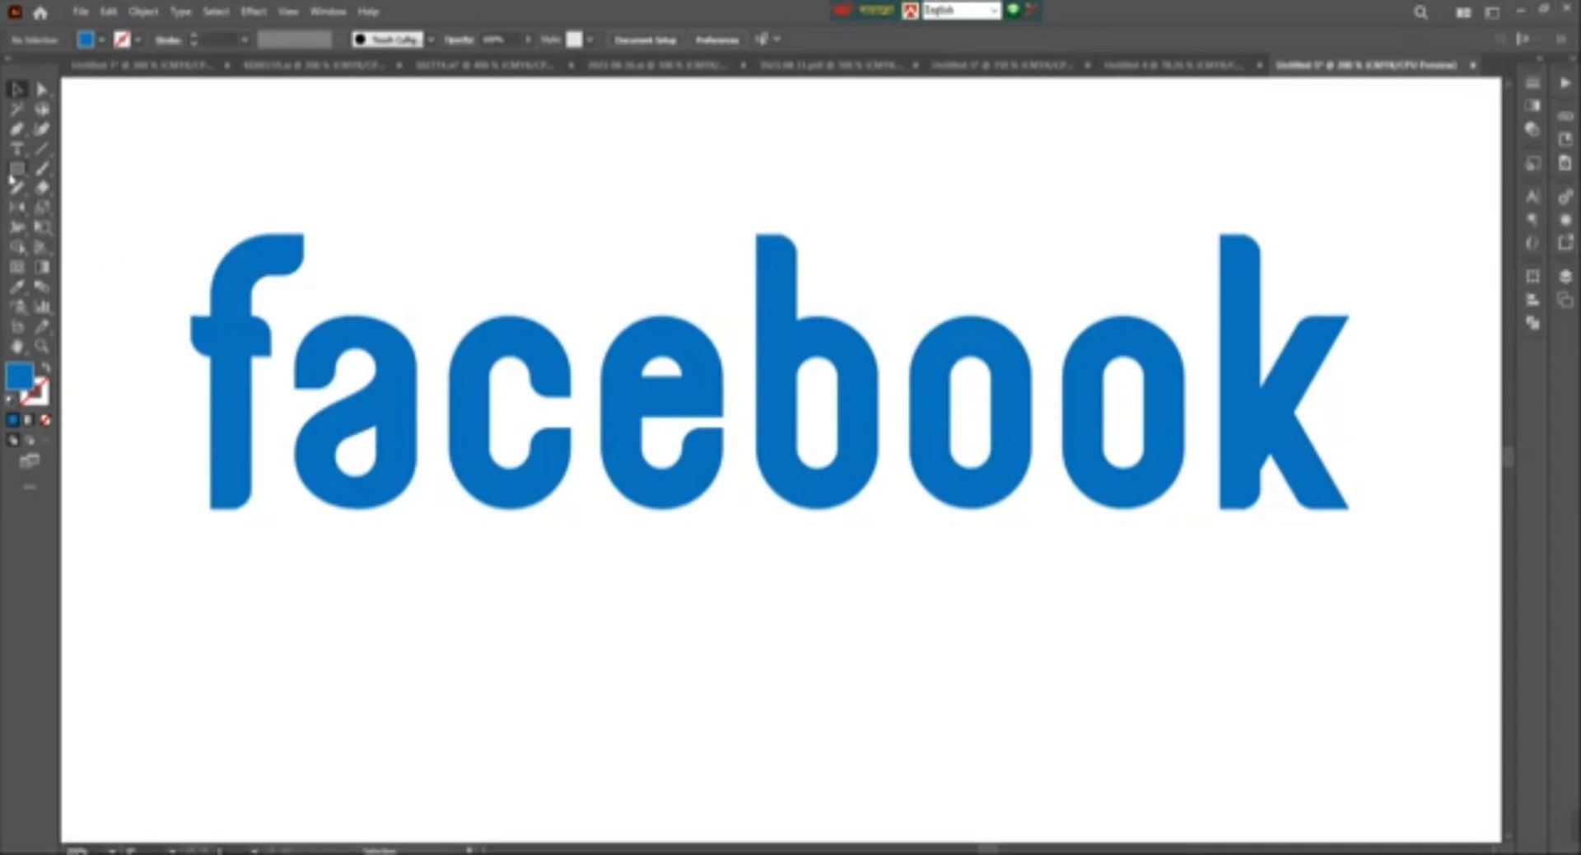
- Add a capital F below the wordmark, enlarge it and convert it to outlines
{"action": "key", "text": "t"}
{"action": "left_click", "coordinate": [448, 629]}
{"action": "type", "text": "F"}
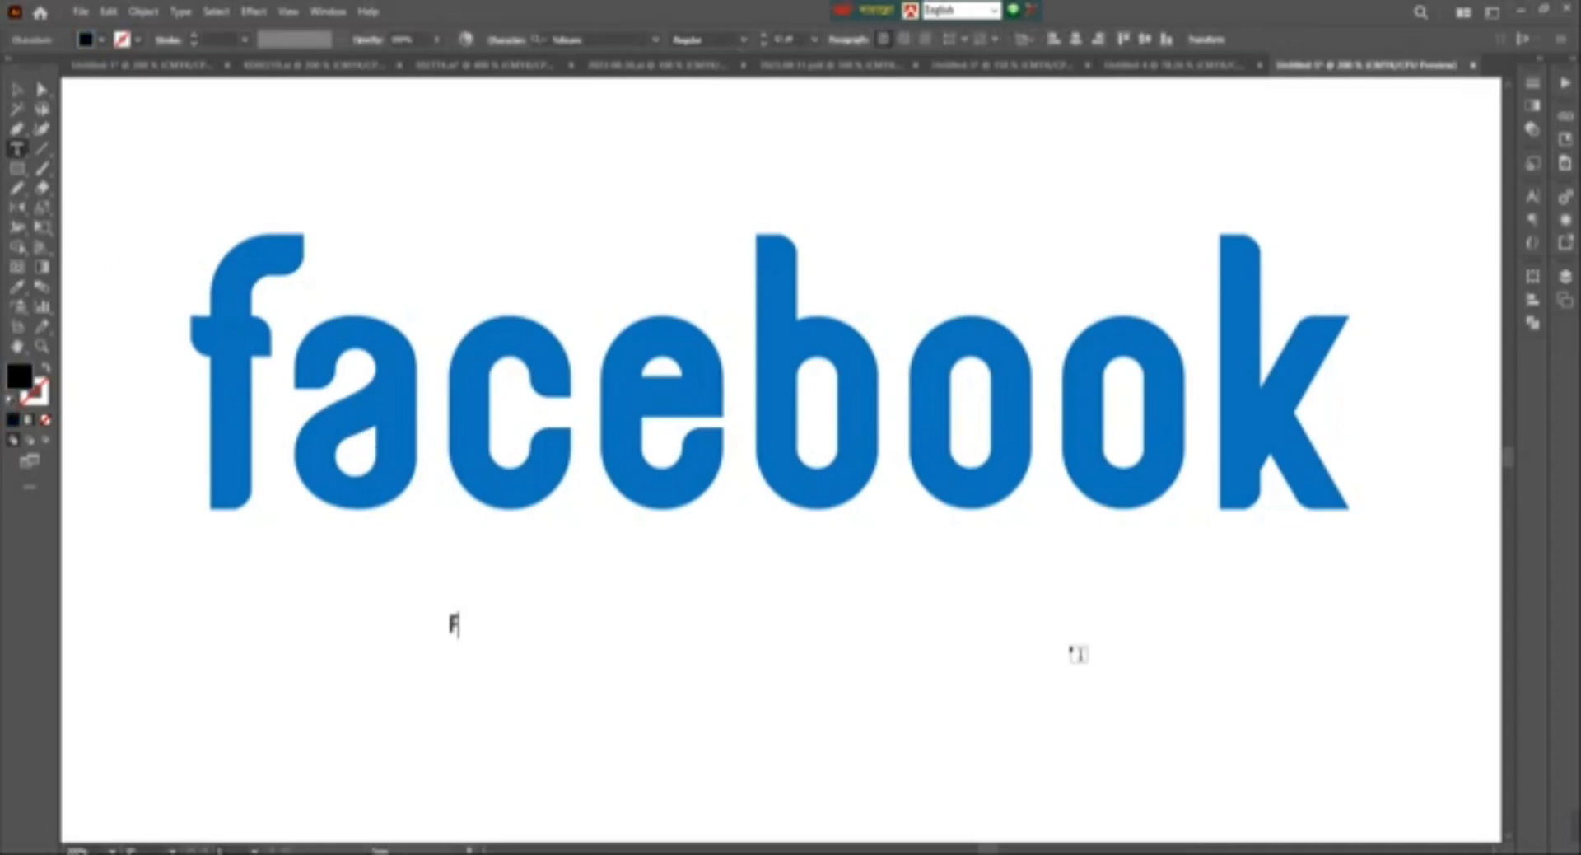
{"action": "left_click", "coordinate": [24, 93]}
{"action": "left_click", "coordinate": [491, 634]}
{"action": "left_click_drag", "start_coordinate": [491, 614], "coordinate": [432, 661]}
{"action": "left_click_drag", "start_coordinate": [459, 639], "coordinate": [556, 735]}
{"action": "left_click_drag", "start_coordinate": [476, 624], "coordinate": [689, 694]}
{"action": "left_click", "coordinate": [874, 660]}
{"action": "right_click", "coordinate": [684, 723]}
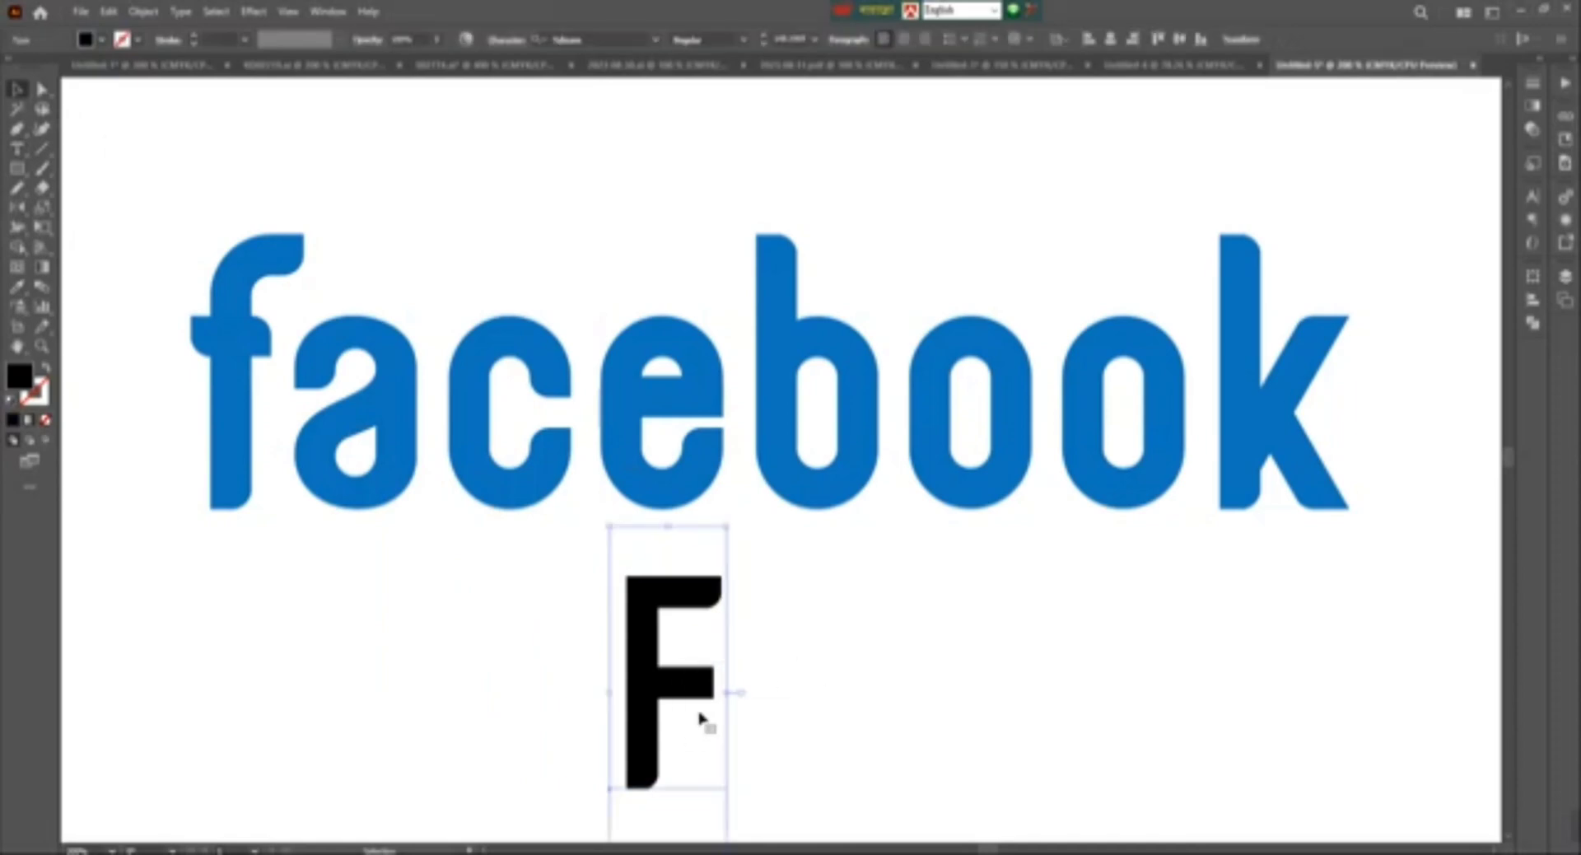
{"action": "left_click", "coordinate": [741, 474]}
{"action": "left_click", "coordinate": [953, 736]}
- Try squaring off the F's rounded foot with a horizontal cutting line, and delete the letter
{"action": "left_click", "coordinate": [17, 129]}
{"action": "left_click", "coordinate": [714, 765]}
{"action": "left_click", "coordinate": [466, 765]}
{"action": "left_click", "coordinate": [17, 89]}
{"action": "left_click_drag", "start_coordinate": [774, 645], "coordinate": [596, 787]}
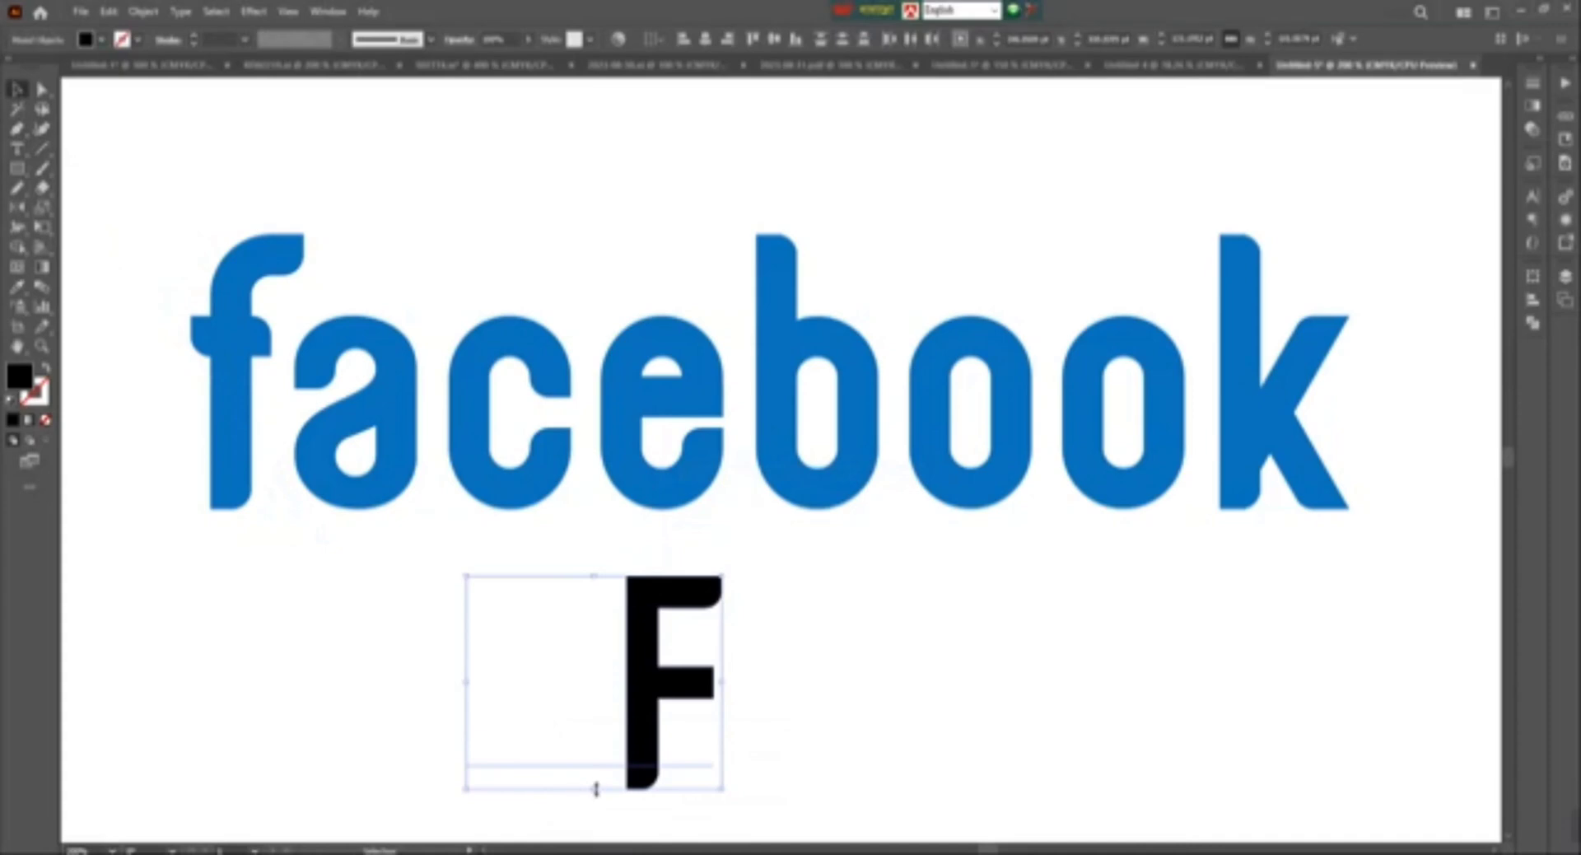
{"action": "left_click", "coordinate": [18, 246]}
{"action": "left_click", "coordinate": [18, 89]}
{"action": "left_click_drag", "start_coordinate": [561, 710], "coordinate": [592, 797]}
{"action": "key", "text": "Delete"}
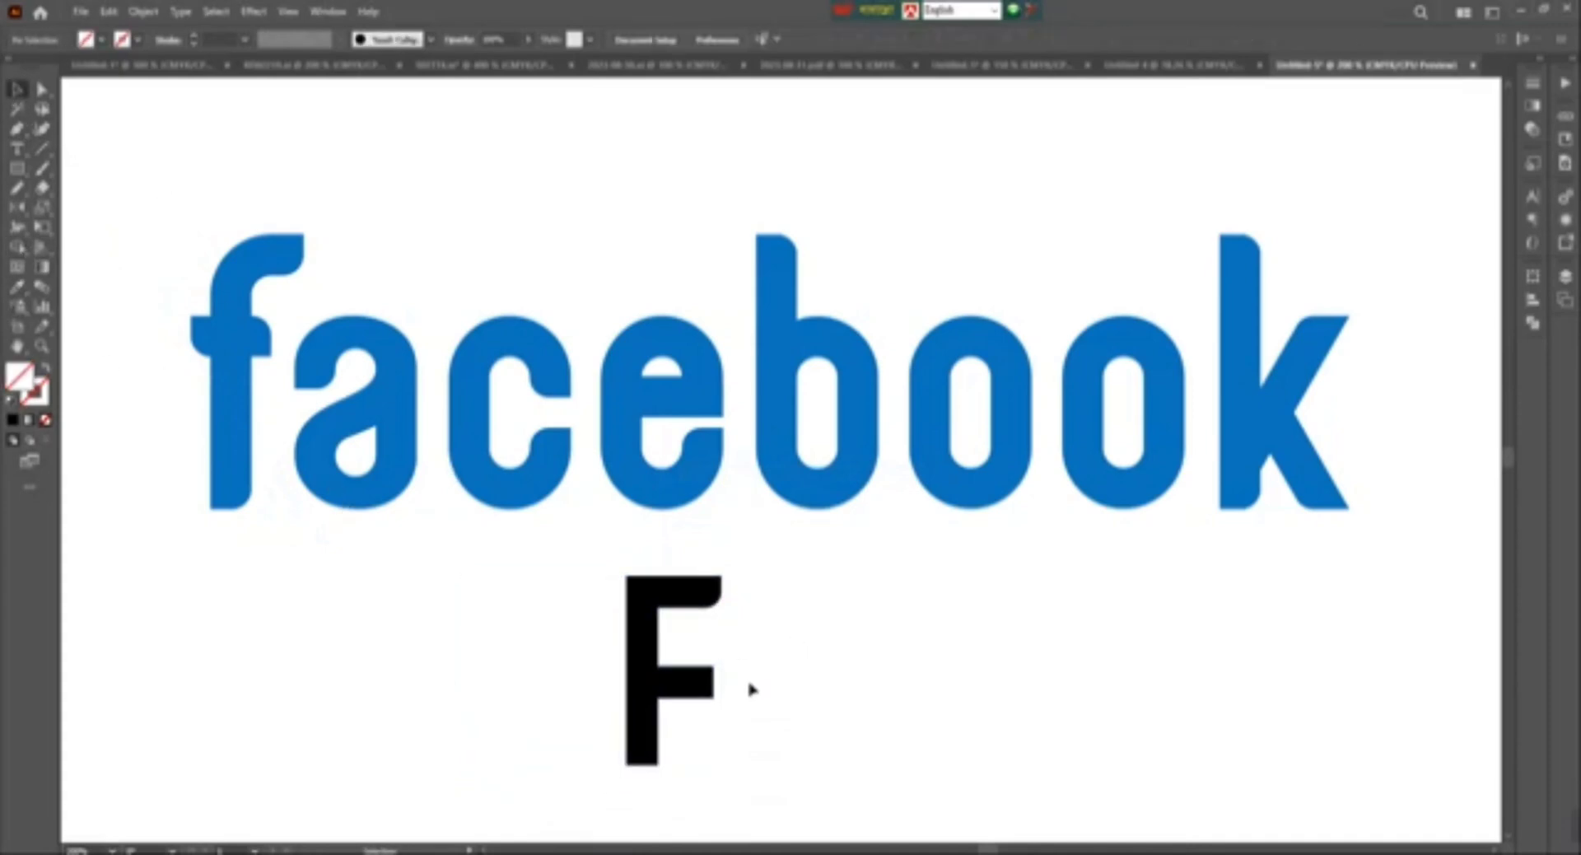
{"action": "left_click", "coordinate": [672, 697]}
{"action": "key", "text": "Delete"}
- Draw a vertical line below the wordmark and cross its upper half with two equal horizontal lines
{"action": "left_click", "coordinate": [750, 579]}
{"action": "left_click", "coordinate": [750, 795]}
{"action": "left_click", "coordinate": [17, 89]}
{"action": "left_click_drag", "start_coordinate": [833, 586], "coordinate": [813, 629]}
{"action": "key", "text": "ctrl+c"}
{"action": "key", "text": "ctrl+f"}
{"action": "left_click", "coordinate": [947, 630]}
- Give the three crossing lines a black stroke of 5 mm with no fill
{"action": "left_click_drag", "start_coordinate": [947, 631], "coordinate": [694, 715]}
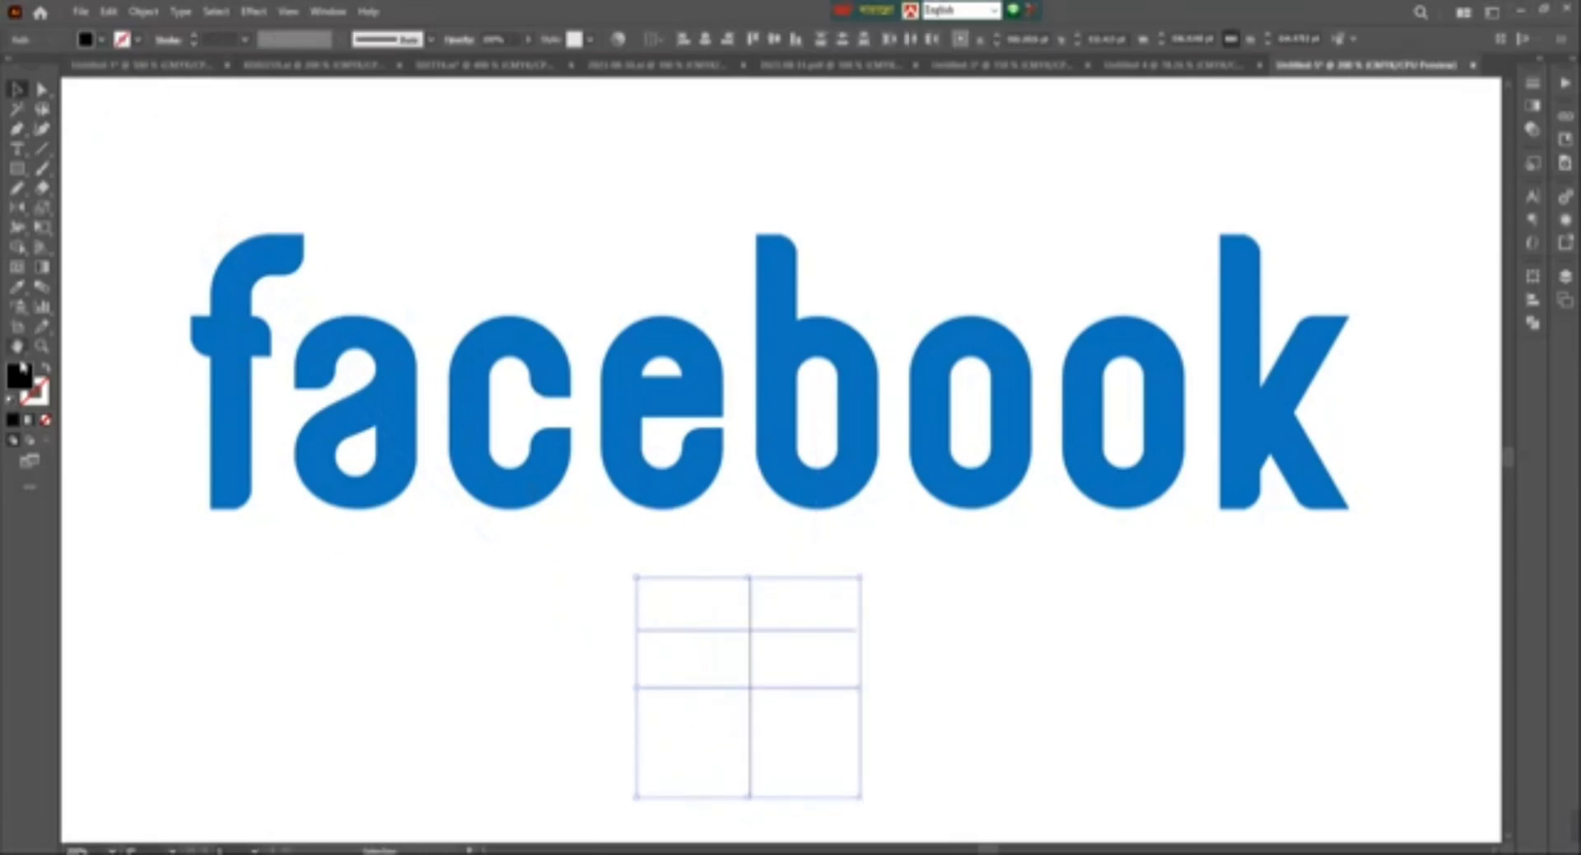
{"action": "key", "text": "shift+x"}
{"action": "left_click", "coordinate": [245, 39]}
{"action": "left_click", "coordinate": [267, 274]}
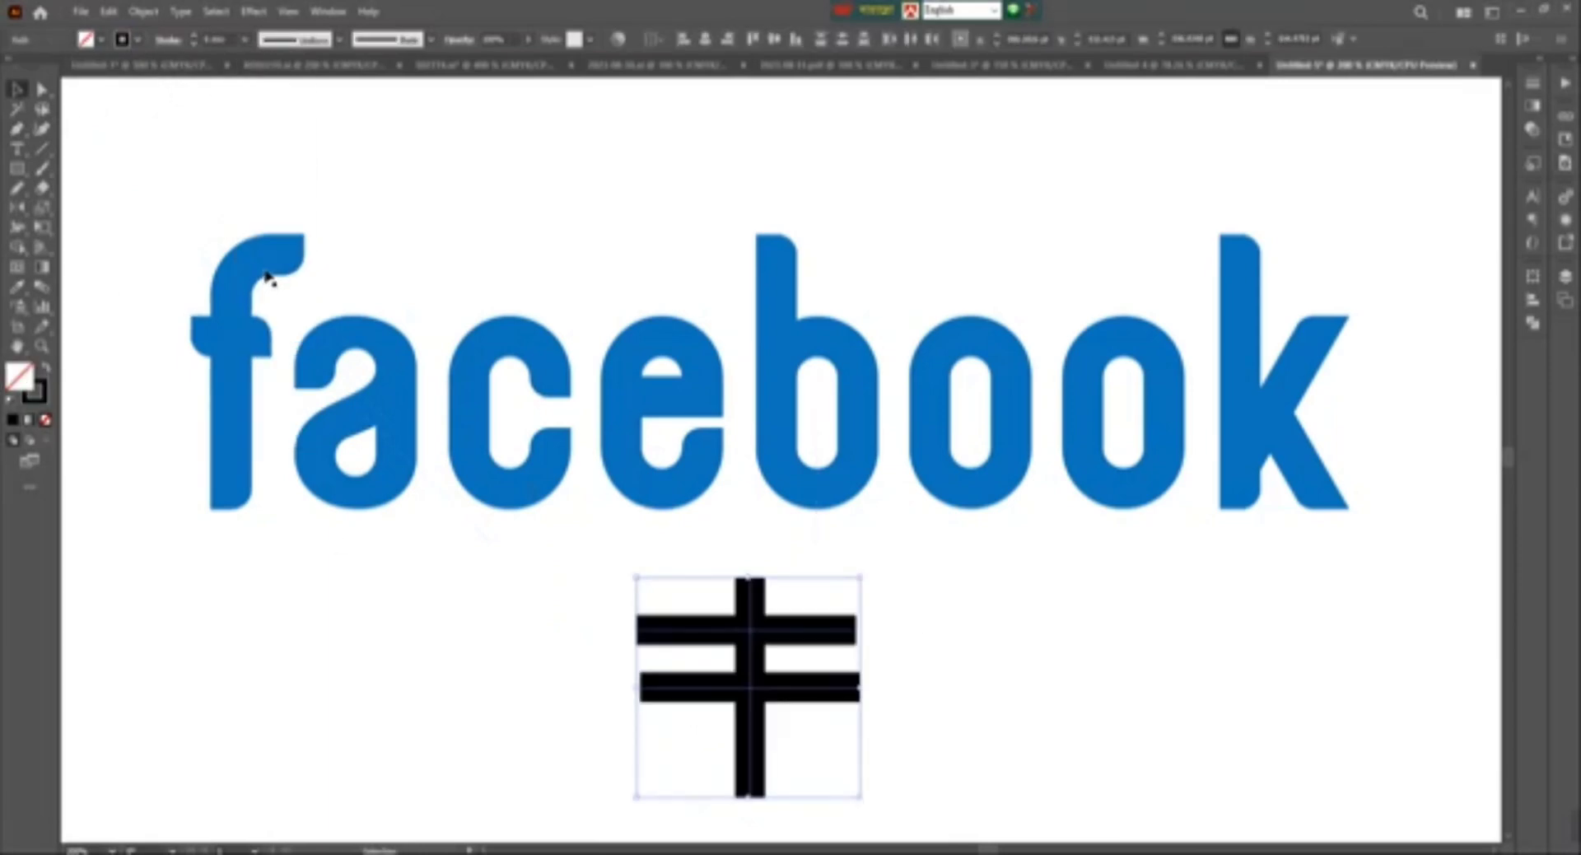
- Align the two horizontal bars to each other by their horizontal centers
{"action": "left_click_drag", "start_coordinate": [960, 607], "coordinate": [778, 683]}
{"action": "left_click_drag", "start_coordinate": [968, 572], "coordinate": [815, 712]}
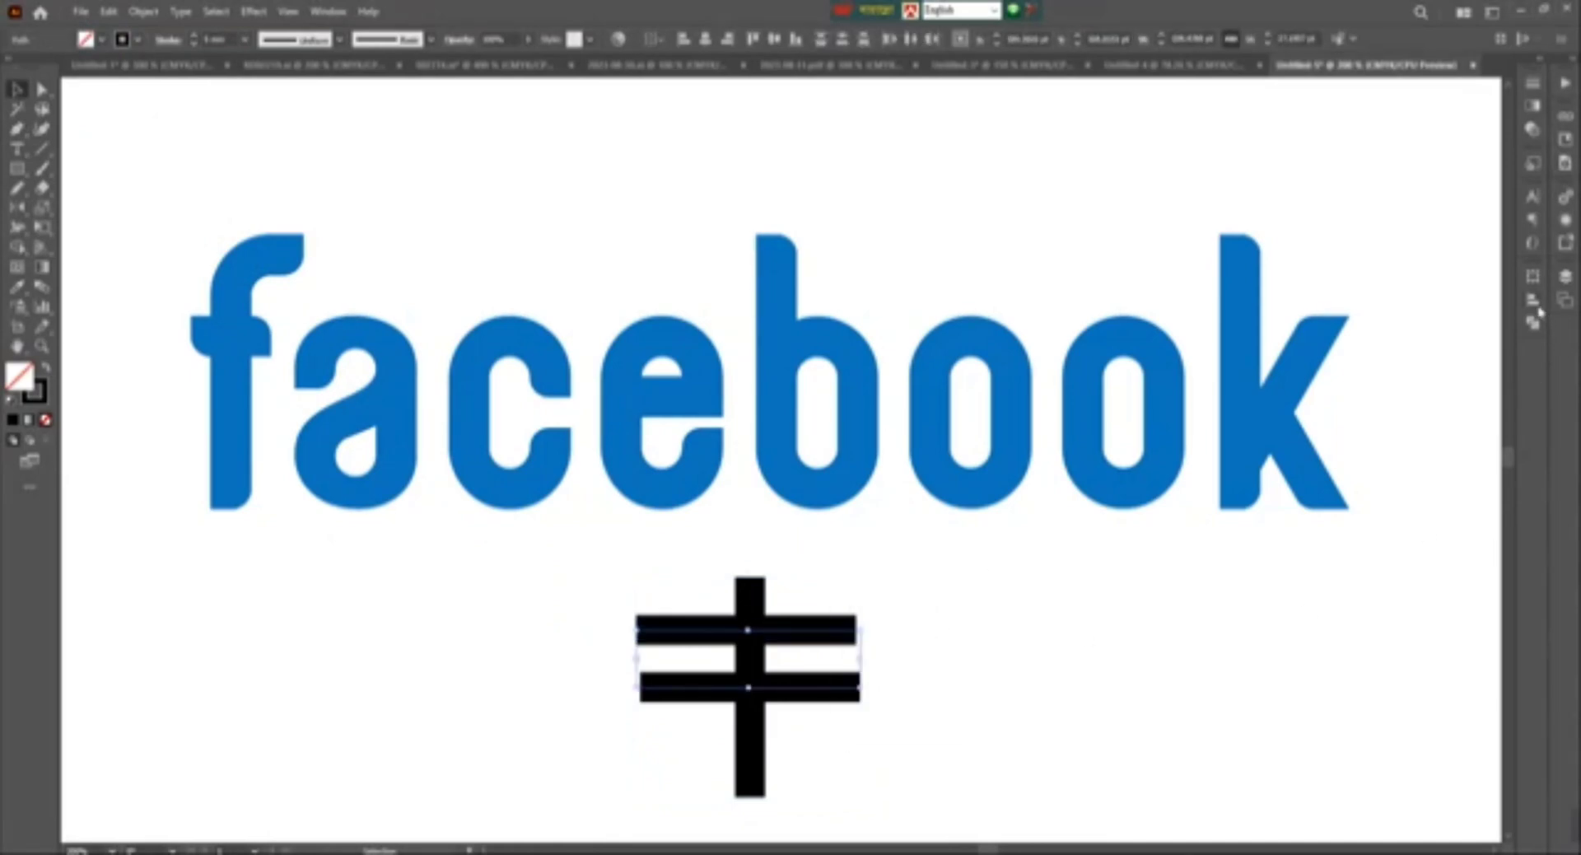
{"action": "left_click", "coordinate": [1533, 301]}
{"action": "left_click", "coordinate": [1362, 313]}
- Remove the line ends left of and above the crossings to form an F, and join its upper corner
{"action": "left_click_drag", "start_coordinate": [954, 602], "coordinate": [700, 717]}
{"action": "key", "text": "shift+m"}
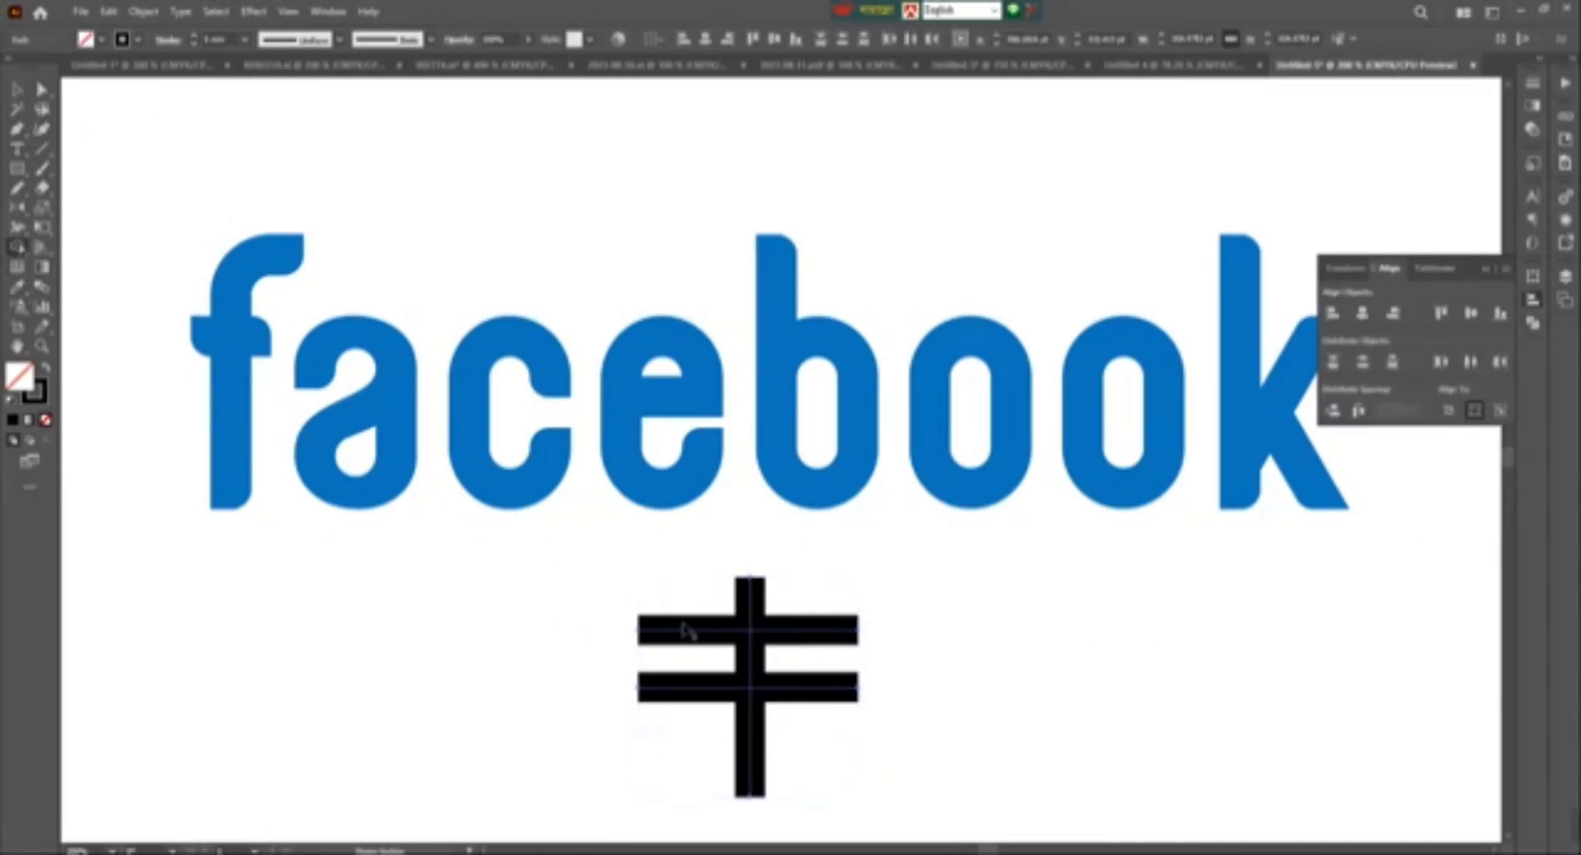
{"action": "left_click", "coordinate": [710, 632], "text": "alt"}
{"action": "left_click", "coordinate": [695, 694], "text": "alt"}
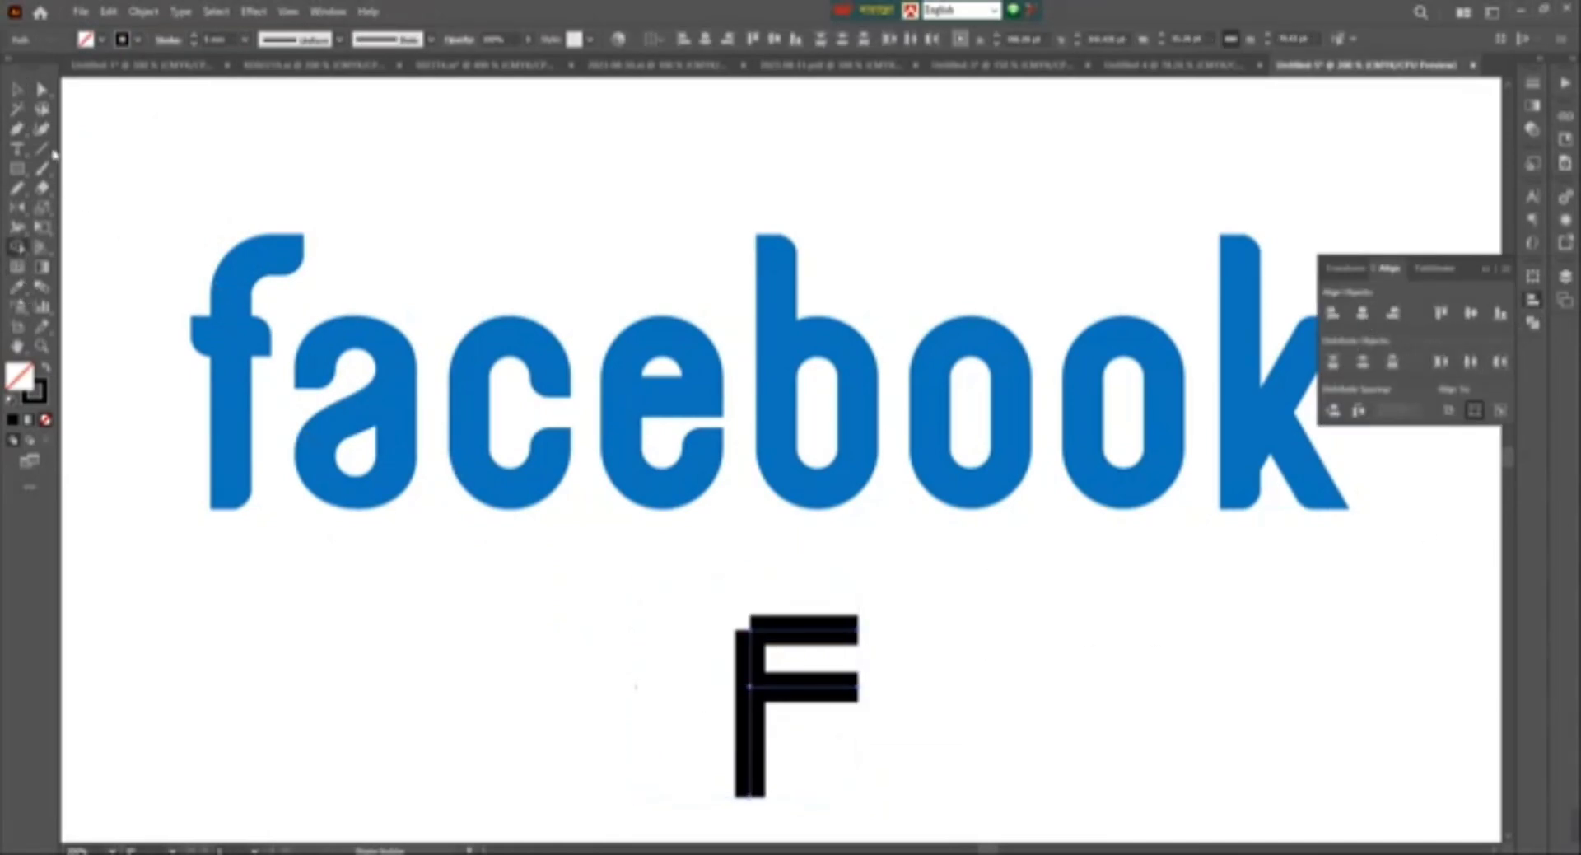
{"action": "right_click", "coordinate": [765, 661]}
{"action": "left_click", "coordinate": [823, 434]}
- Extend the F's middle bar past the left of the stem and shorten both right arms
{"action": "key", "text": "a"}
{"action": "left_click", "coordinate": [786, 696]}
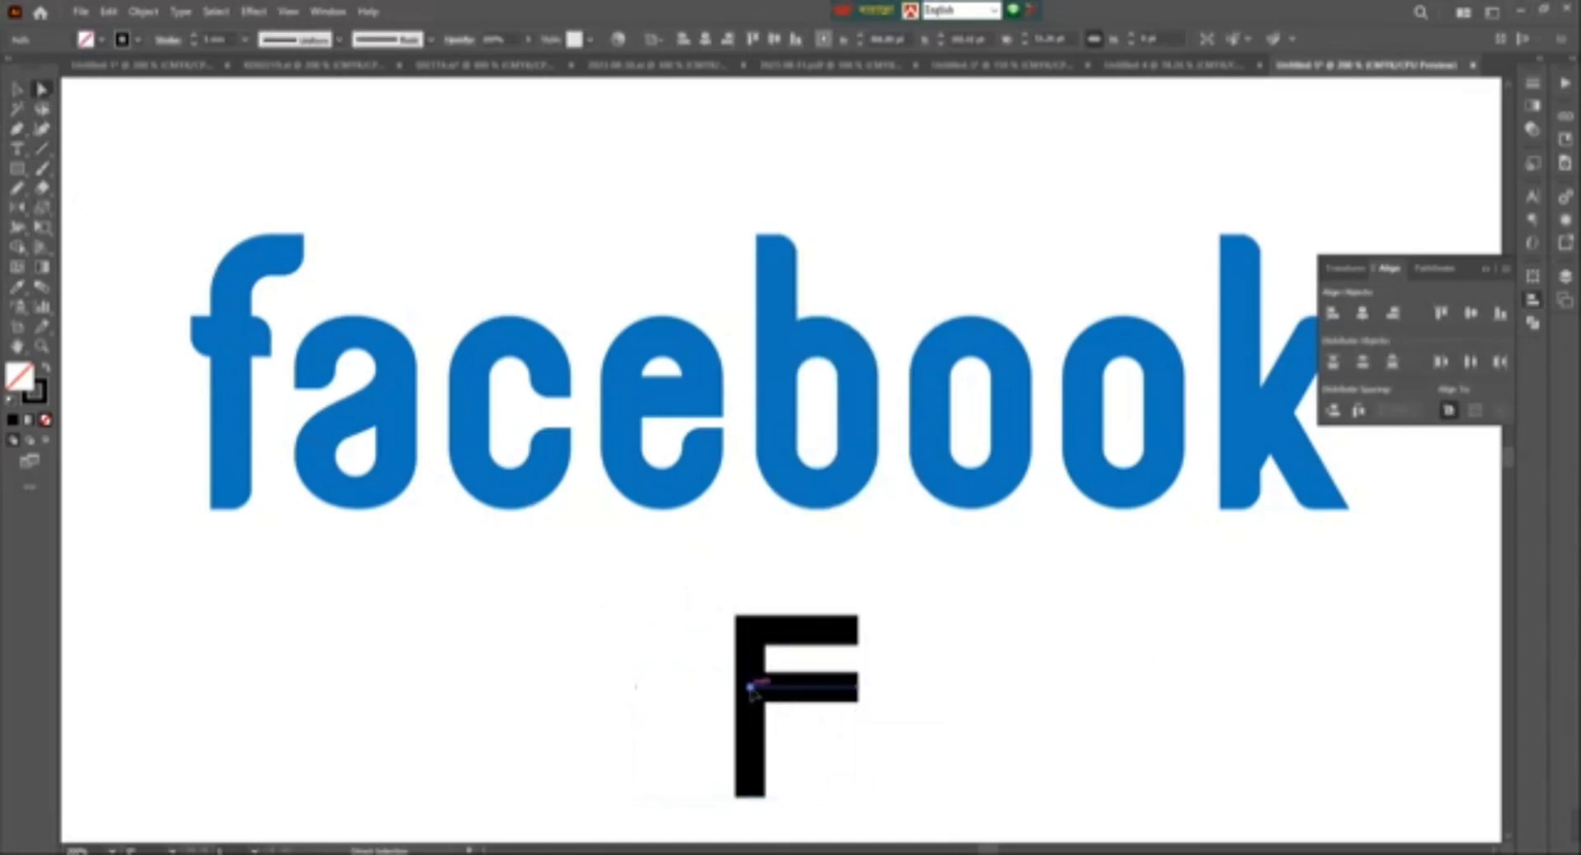
{"action": "left_click", "coordinate": [751, 687]}
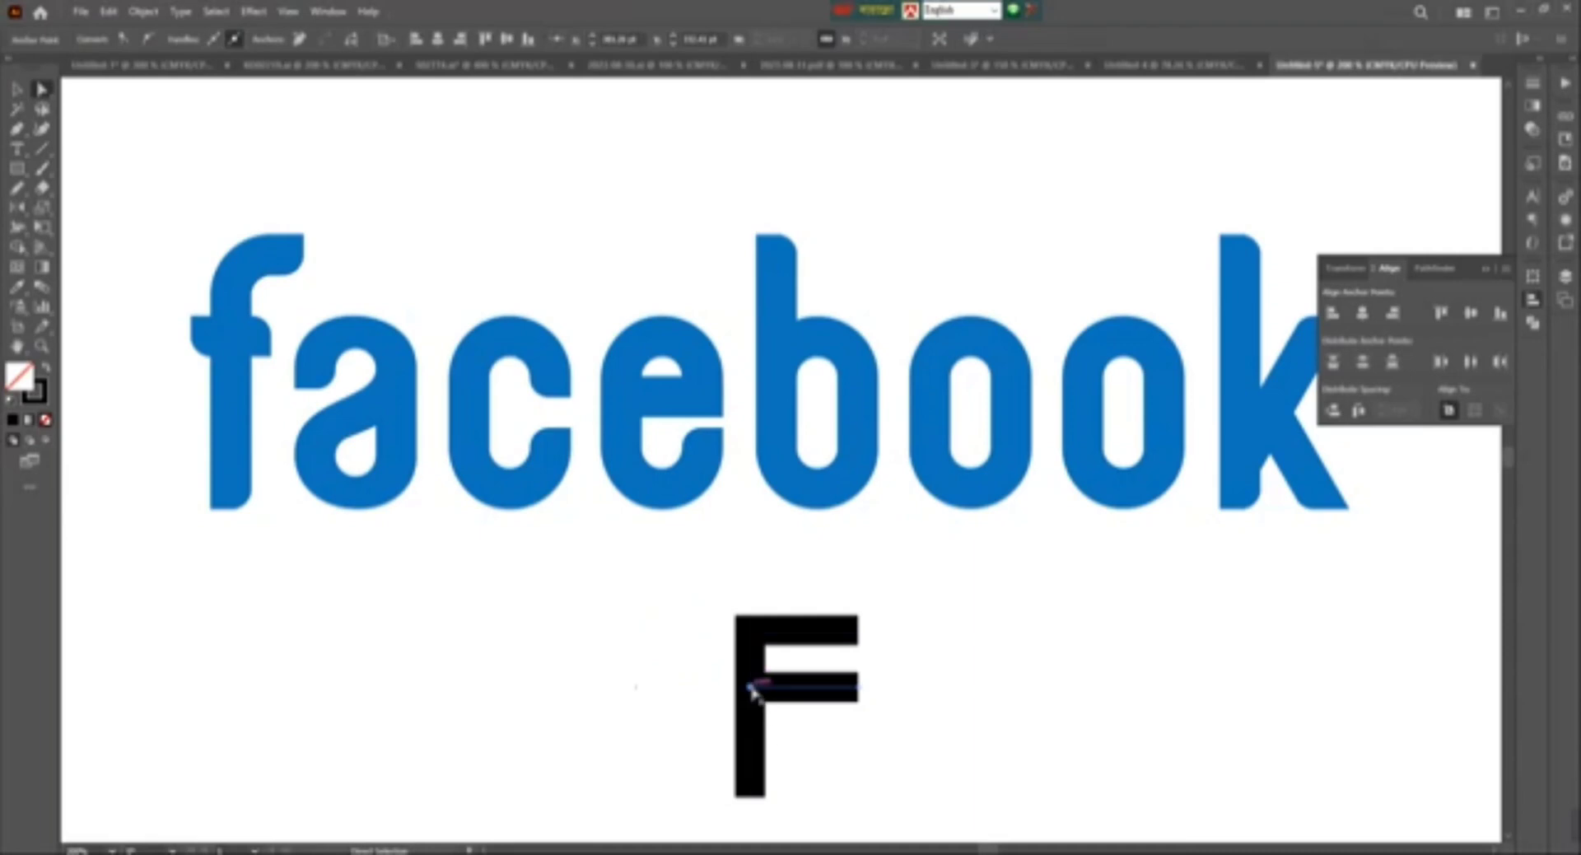
{"action": "left_click_drag", "start_coordinate": [690, 701], "coordinate": [688, 708]}
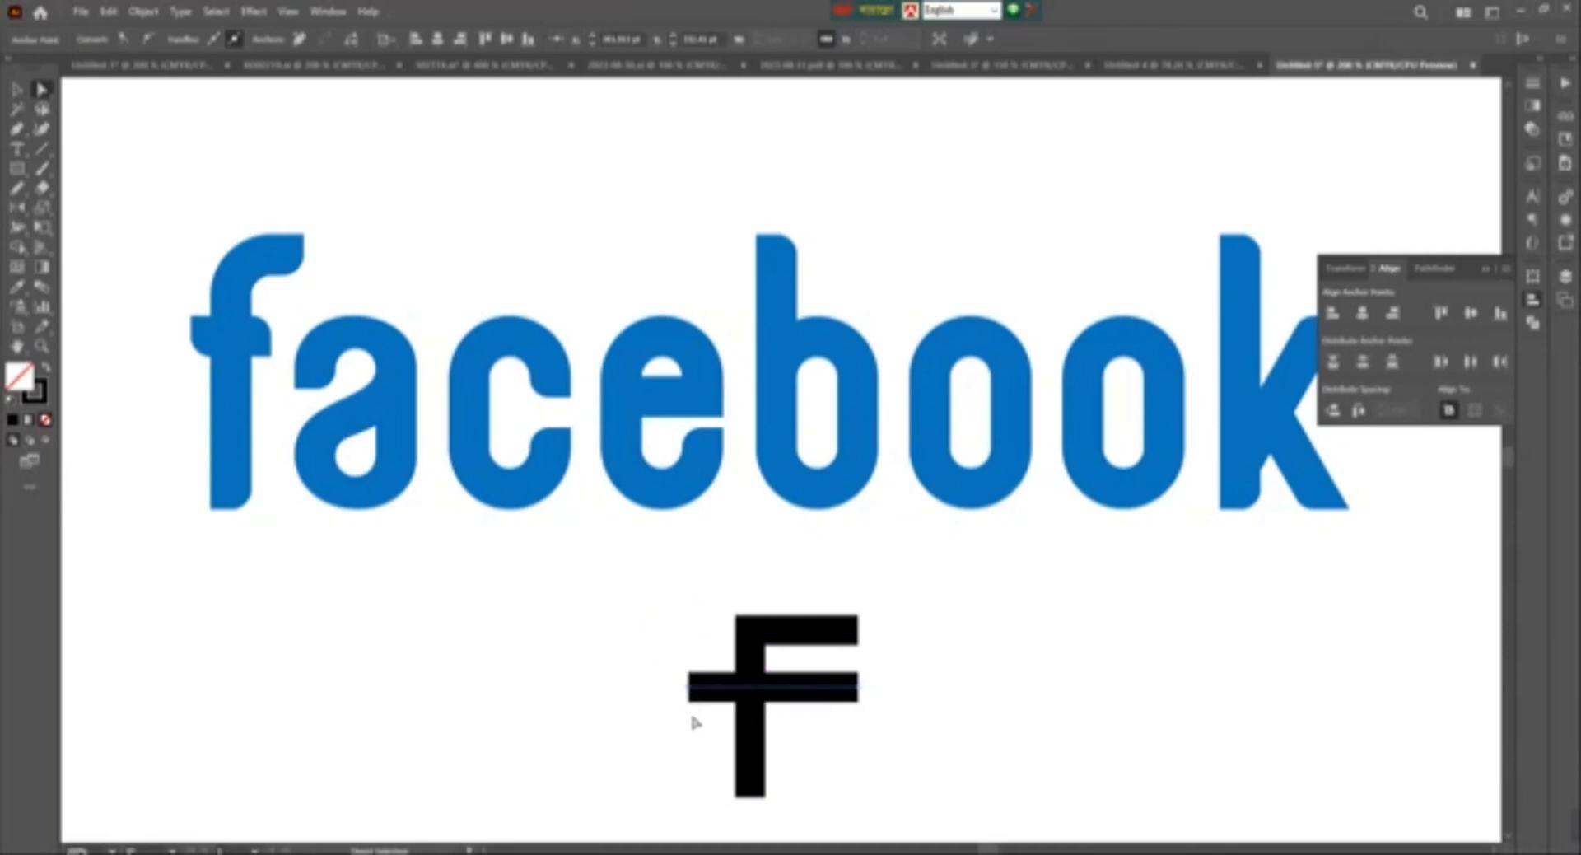
{"action": "left_click_drag", "start_coordinate": [895, 596], "coordinate": [838, 729]}
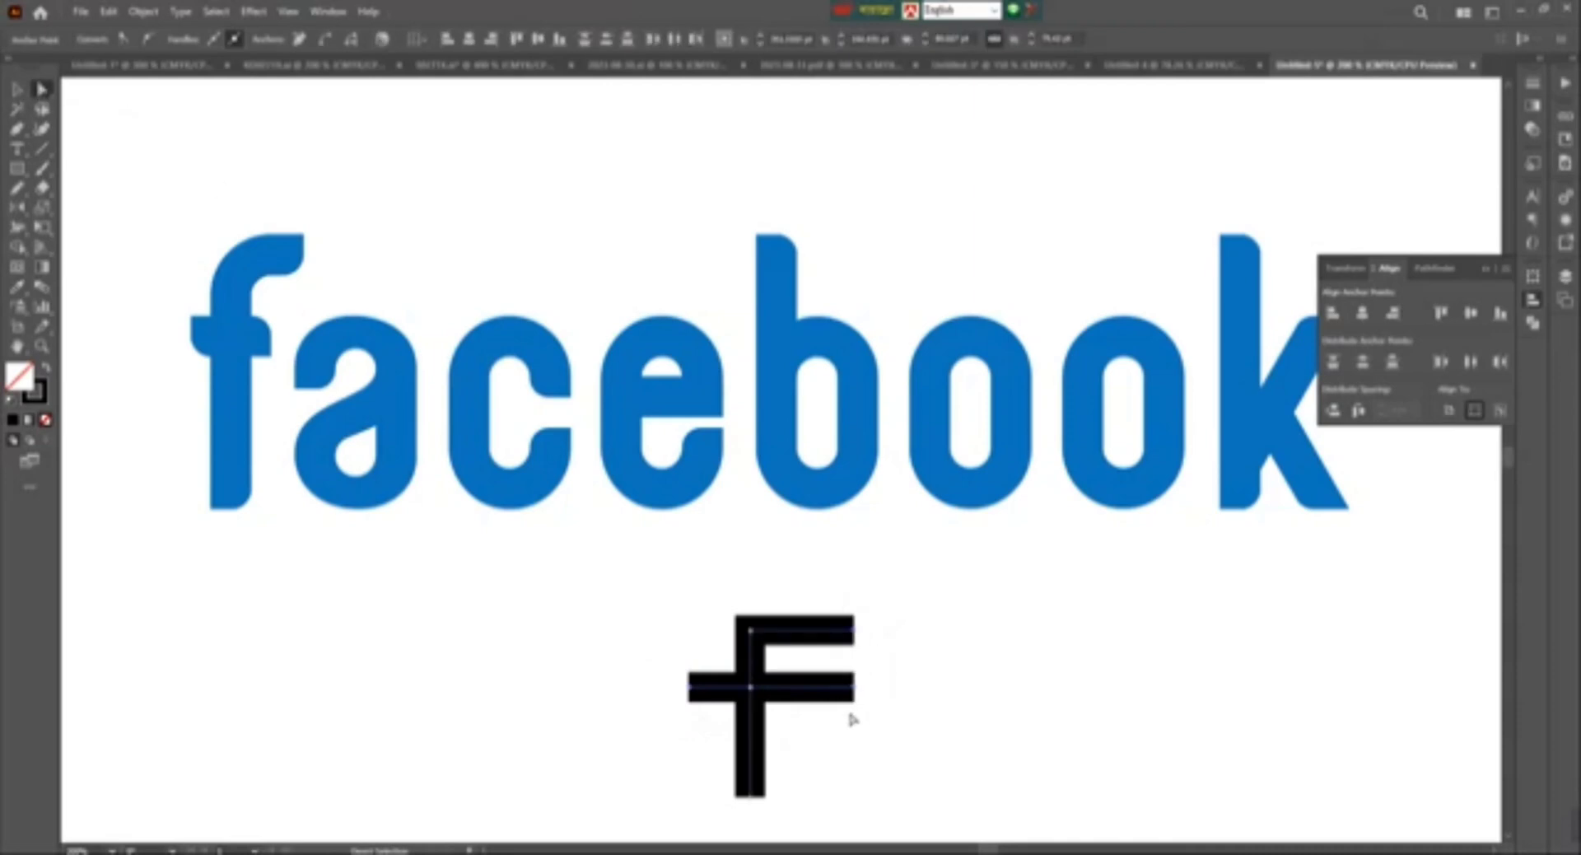
- Round the F's upper corner and shorten the right ends of both arms slightly more
{"action": "left_click", "coordinate": [759, 642]}
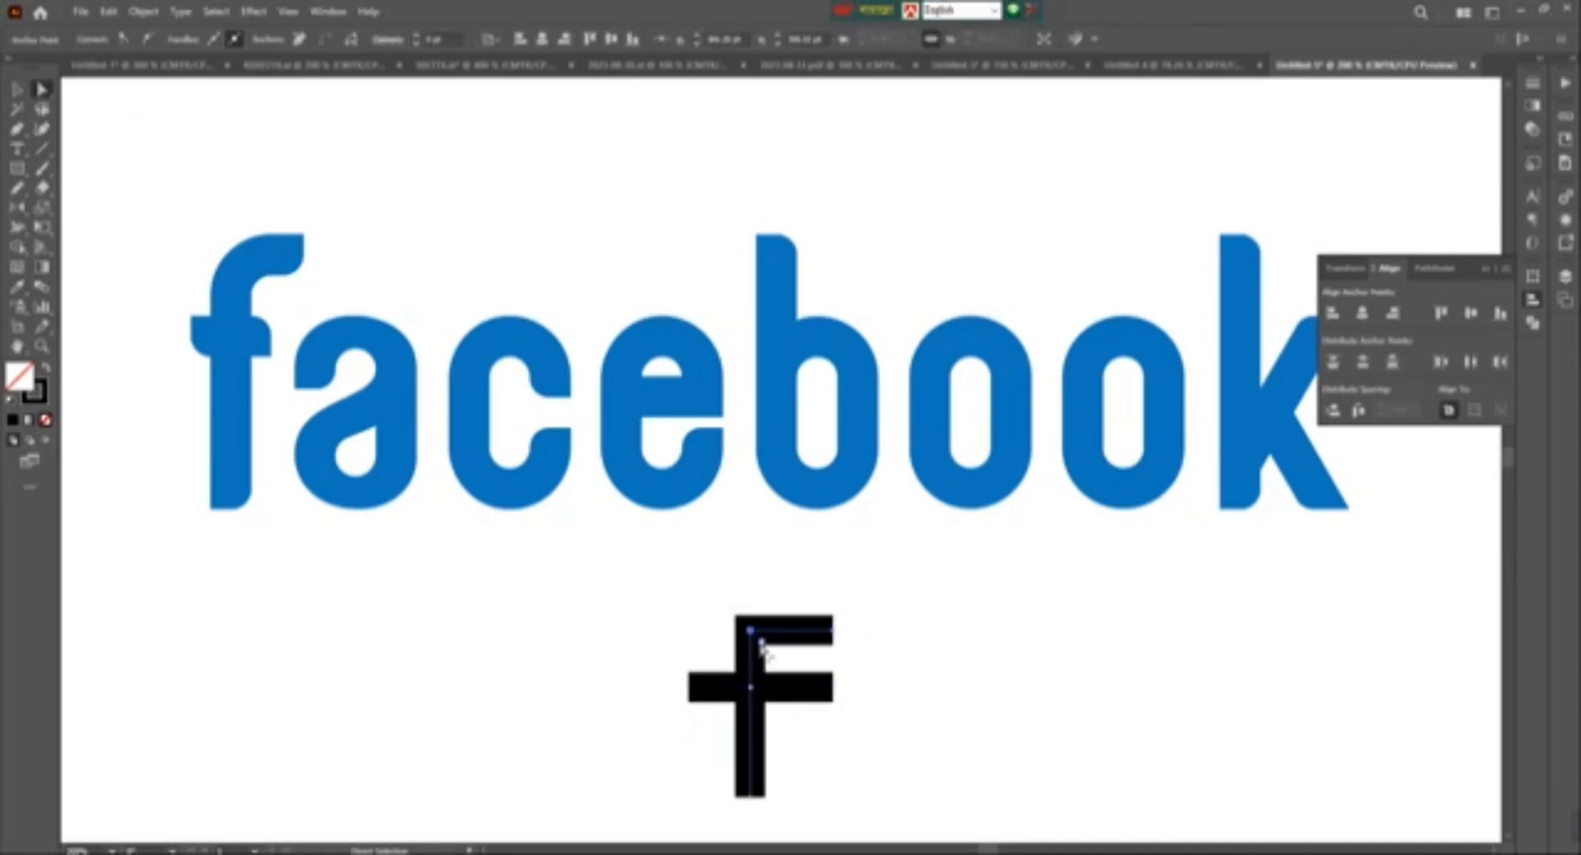
{"action": "left_click_drag", "start_coordinate": [771, 663], "coordinate": [777, 666]}
{"action": "left_click_drag", "start_coordinate": [807, 722], "coordinate": [808, 720]}
{"action": "key", "text": "Left"}
{"action": "key", "text": "Left"}
{"action": "key", "text": "Left"}
- Shorten the crossbar's overhang on the left side of the stem
{"action": "left_click_drag", "start_coordinate": [668, 653], "coordinate": [699, 715]}
{"action": "key", "text": "Right"}
{"action": "key", "text": "Right"}
{"action": "key", "text": "Right"}
{"action": "key", "text": "Right"}
{"action": "key", "text": "Right"}
{"action": "key", "text": "Right"}
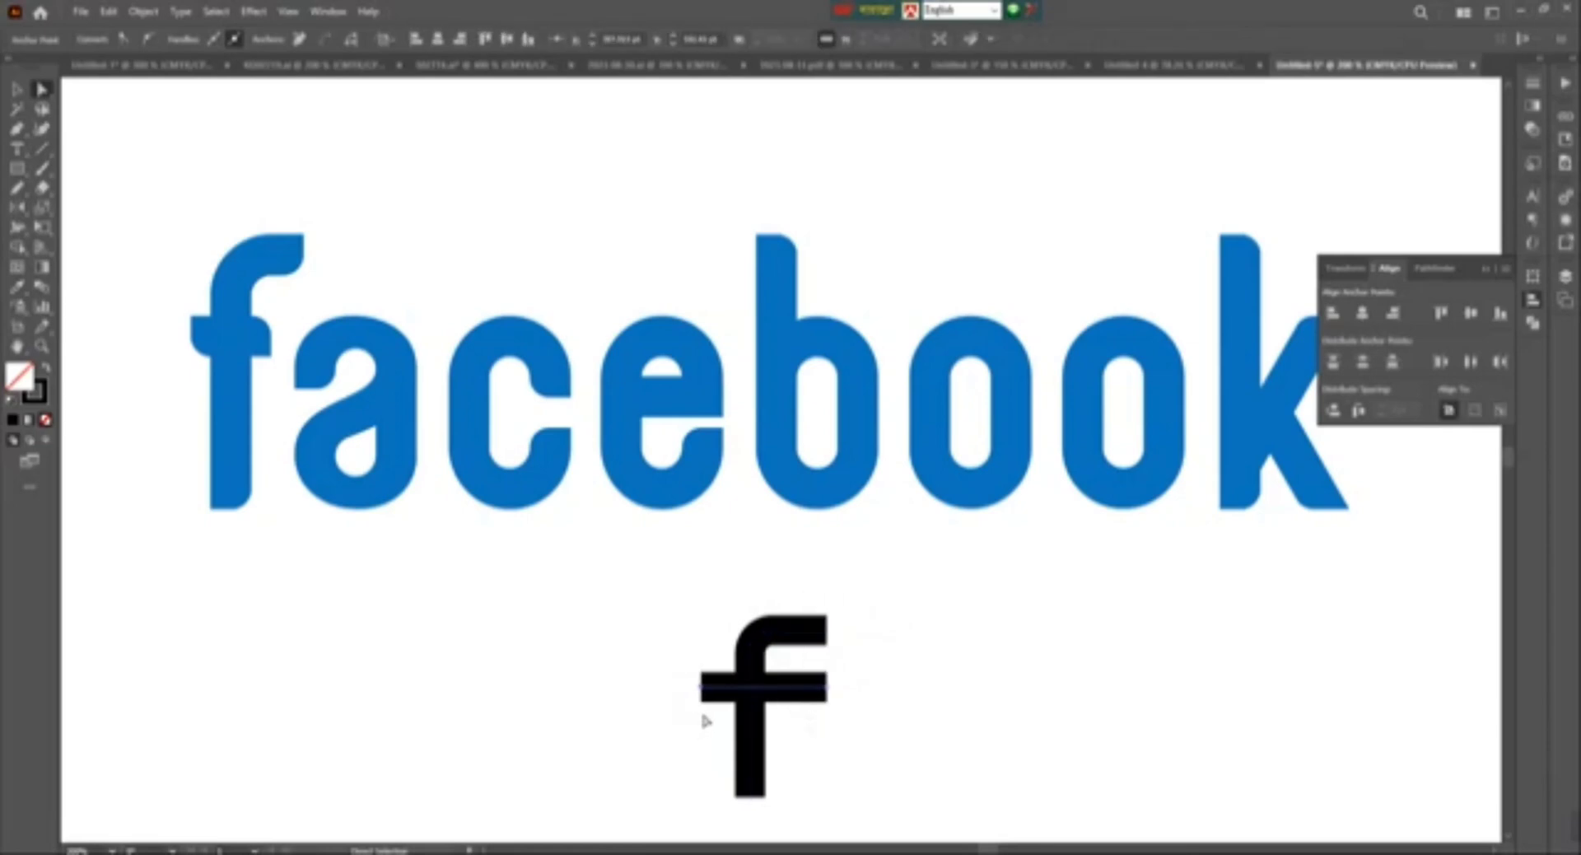
- Lower the f's crossbar and the foot of its stem slightly
{"action": "left_click_drag", "start_coordinate": [772, 696], "coordinate": [869, 741]}
{"action": "scroll", "coordinate": [875, 639], "scroll_direction": "down", "scroll_amount": 1}
{"action": "key", "text": "v"}
{"action": "left_click", "coordinate": [807, 632]}
{"action": "key", "text": "Down"}
{"action": "key", "text": "Down"}
{"action": "key", "text": "a"}
{"action": "left_click_drag", "start_coordinate": [609, 656], "coordinate": [813, 793]}
- Set the f's stroke weight to 7 mm and increase the rounding of its upper bend
{"action": "key", "text": "v"}
{"action": "left_click", "coordinate": [245, 39]}
{"action": "left_click", "coordinate": [280, 312]}
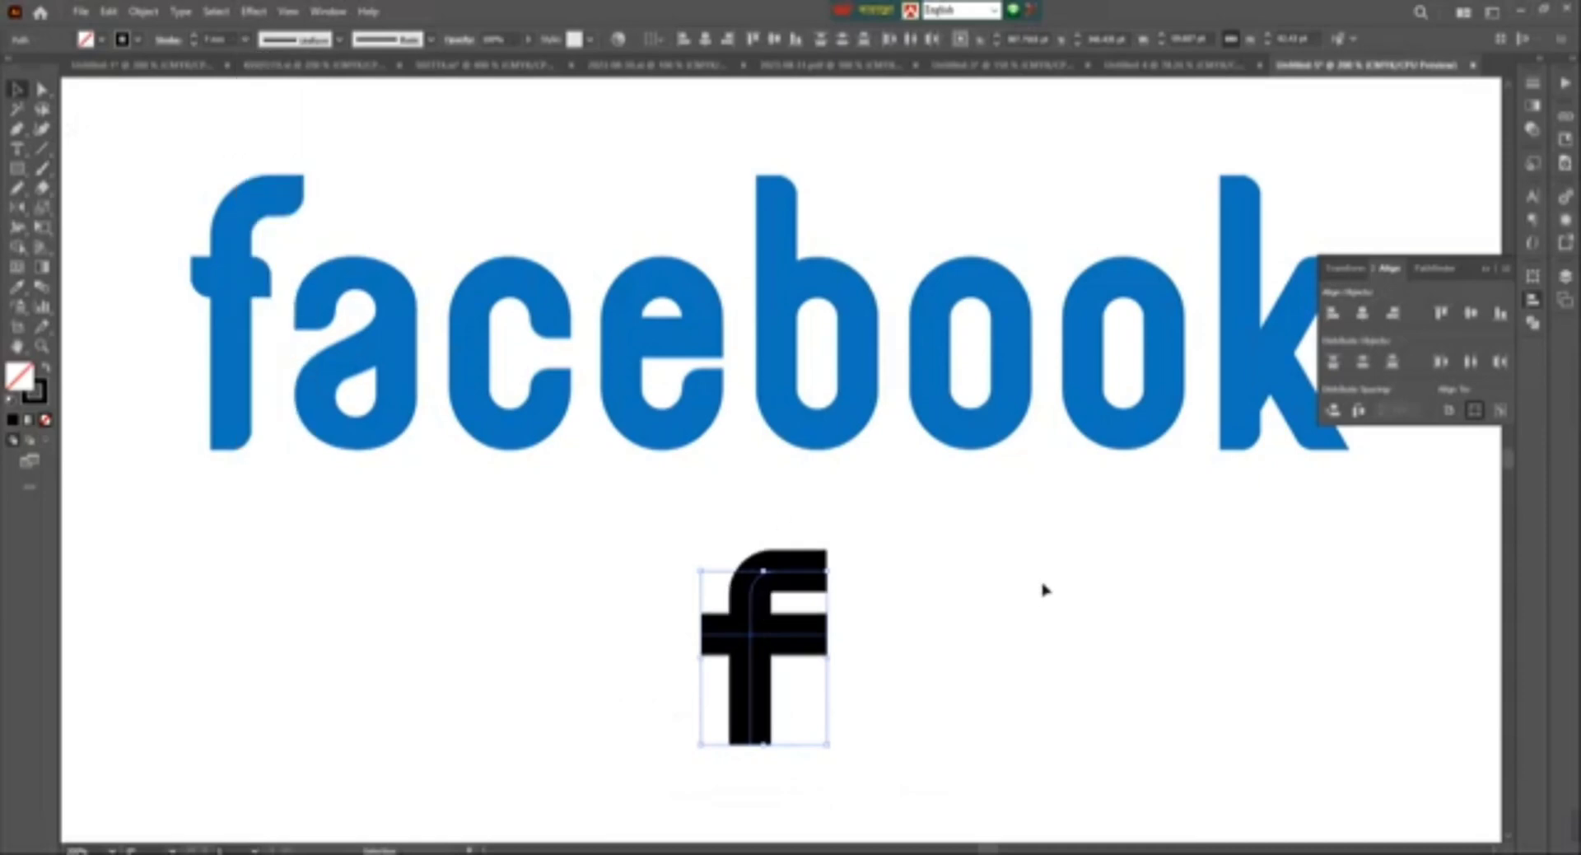
{"action": "left_click", "coordinate": [1043, 590]}
{"action": "left_click_drag", "start_coordinate": [758, 583], "coordinate": [788, 608]}
{"action": "left_click", "coordinate": [913, 597]}
- Expand the f's strokes into filled shapes
{"action": "key", "text": "ctrl+a"}
{"action": "left_click", "coordinate": [143, 12]}
{"action": "left_click", "coordinate": [165, 222]}
{"action": "left_click", "coordinate": [576, 702]}
{"action": "left_click", "coordinate": [977, 682]}
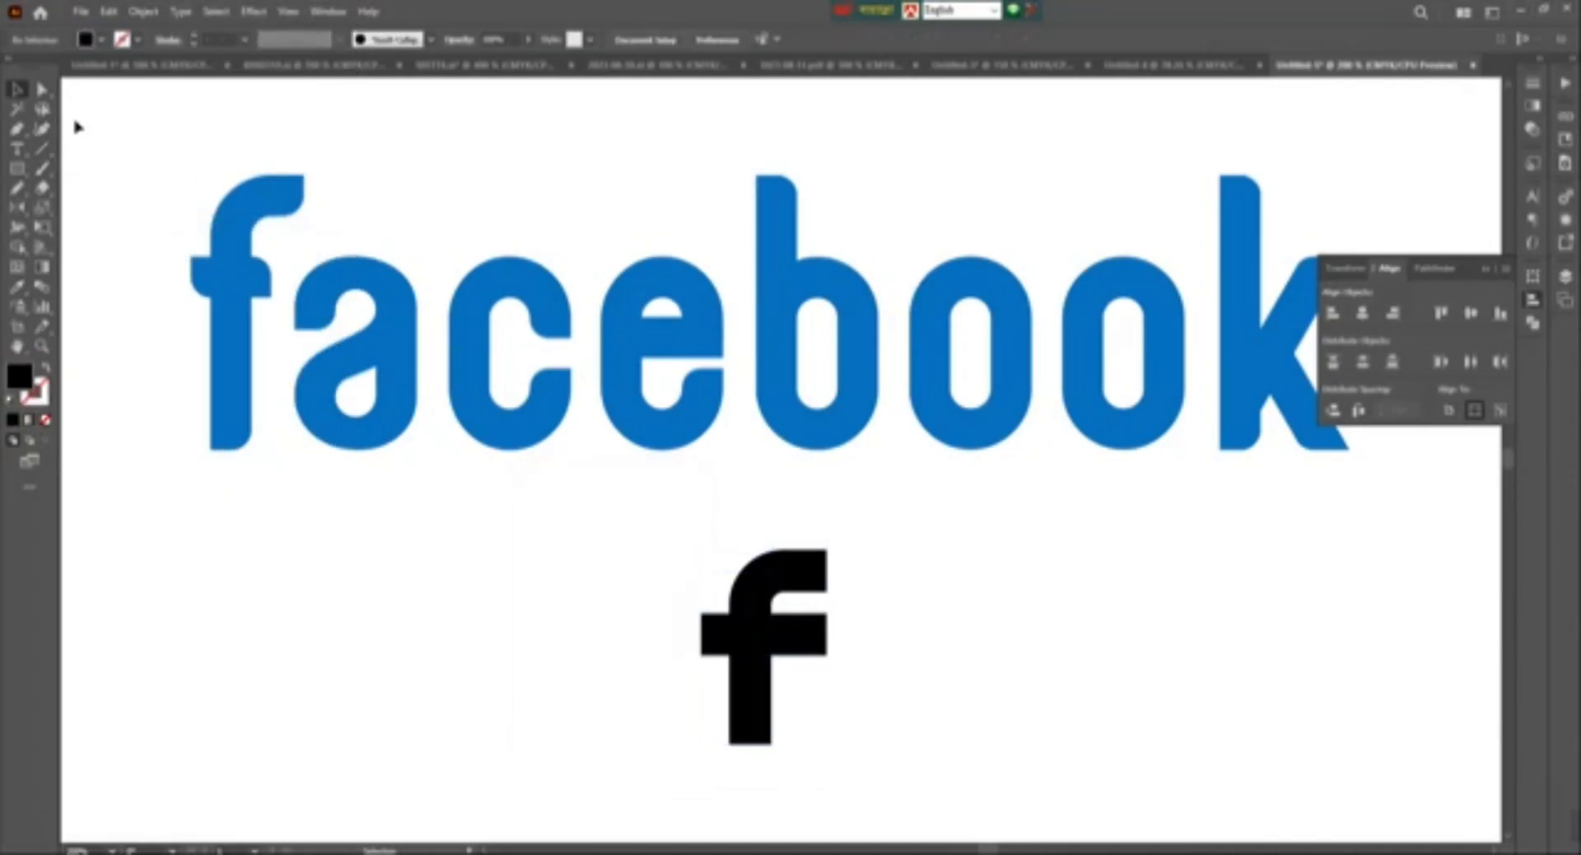
- Slant the crossbar's right end inward at its lower corner and move the crossbar down slightly
{"action": "left_click", "coordinate": [827, 657]}
{"action": "key", "text": "v"}
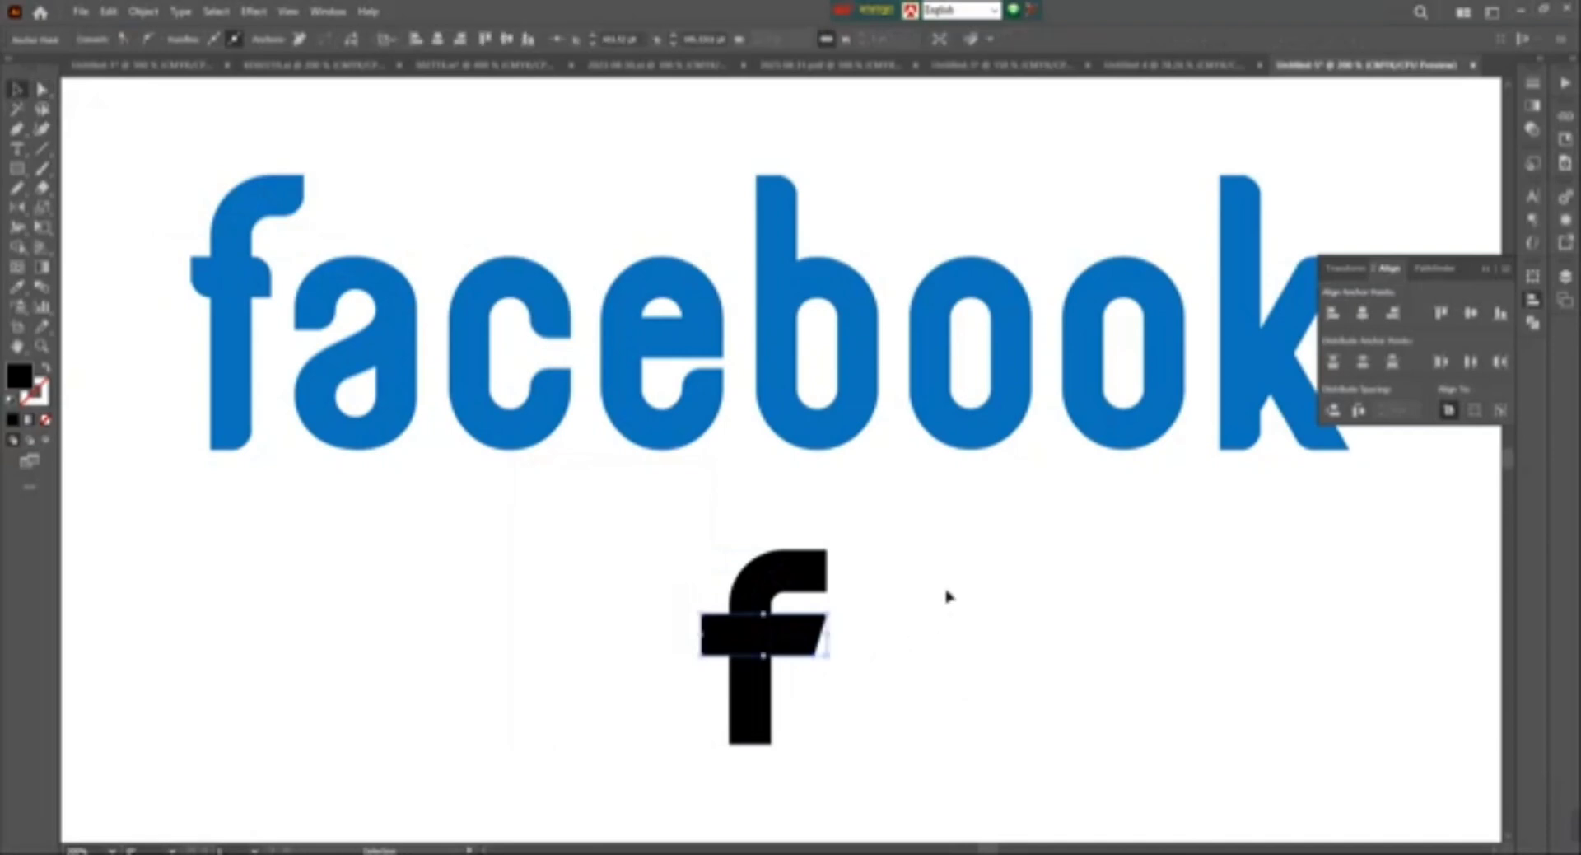
{"action": "left_click_drag", "start_coordinate": [942, 545], "coordinate": [668, 718]}
{"action": "left_click", "coordinate": [926, 690]}
{"action": "left_click", "coordinate": [796, 642]}
{"action": "left_click", "coordinate": [788, 677]}
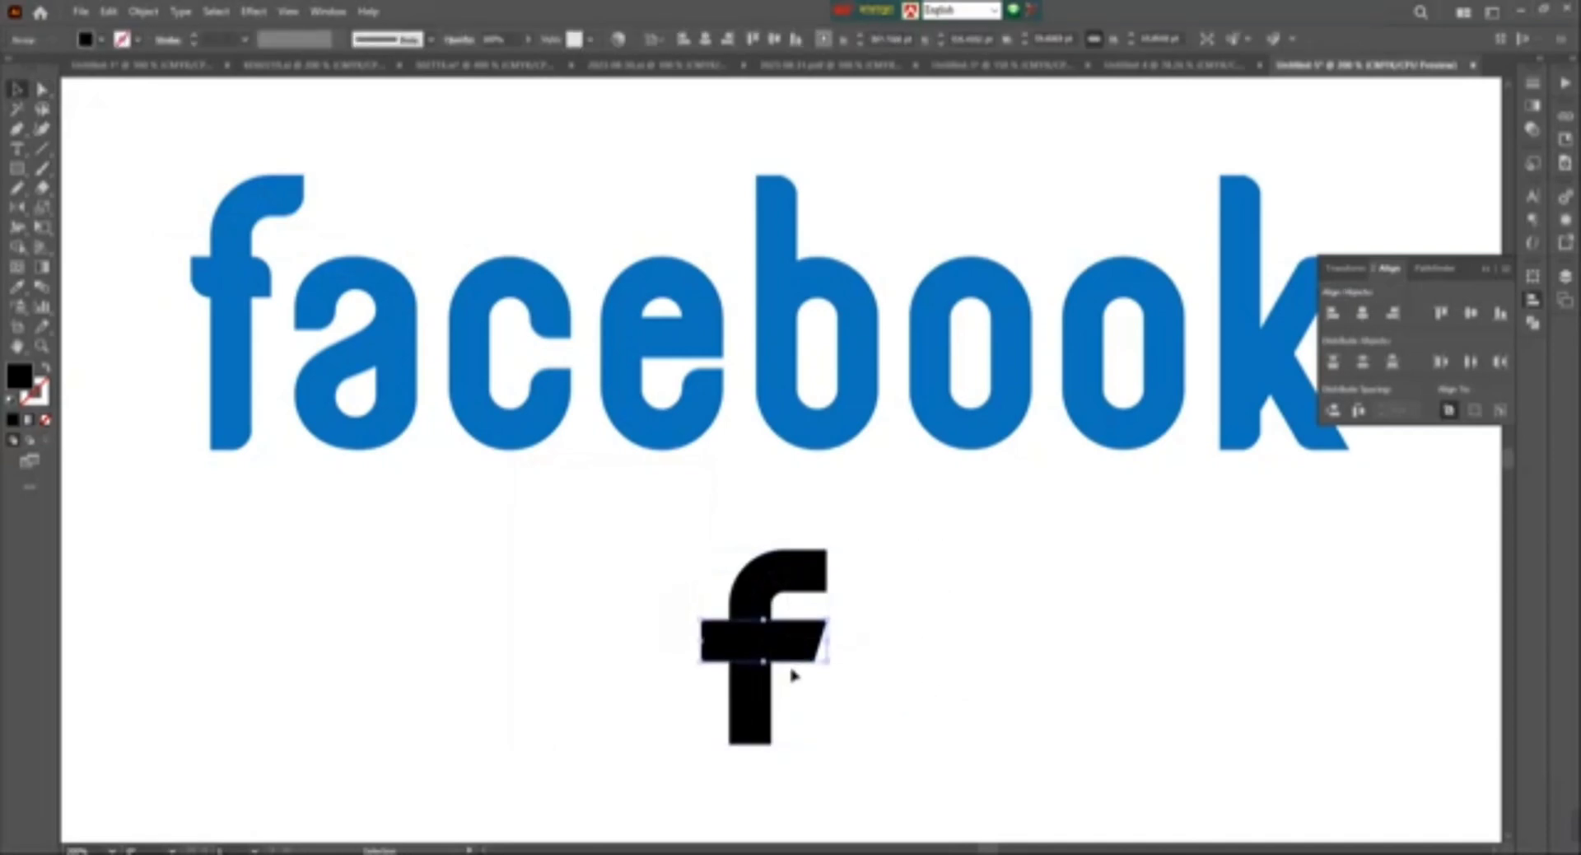
- Lengthen the f's stem slightly downward
{"action": "scroll", "coordinate": [887, 661], "scroll_direction": "down", "scroll_amount": 2}
{"action": "key", "text": "a"}
{"action": "left_click_drag", "start_coordinate": [683, 666], "coordinate": [891, 734]}
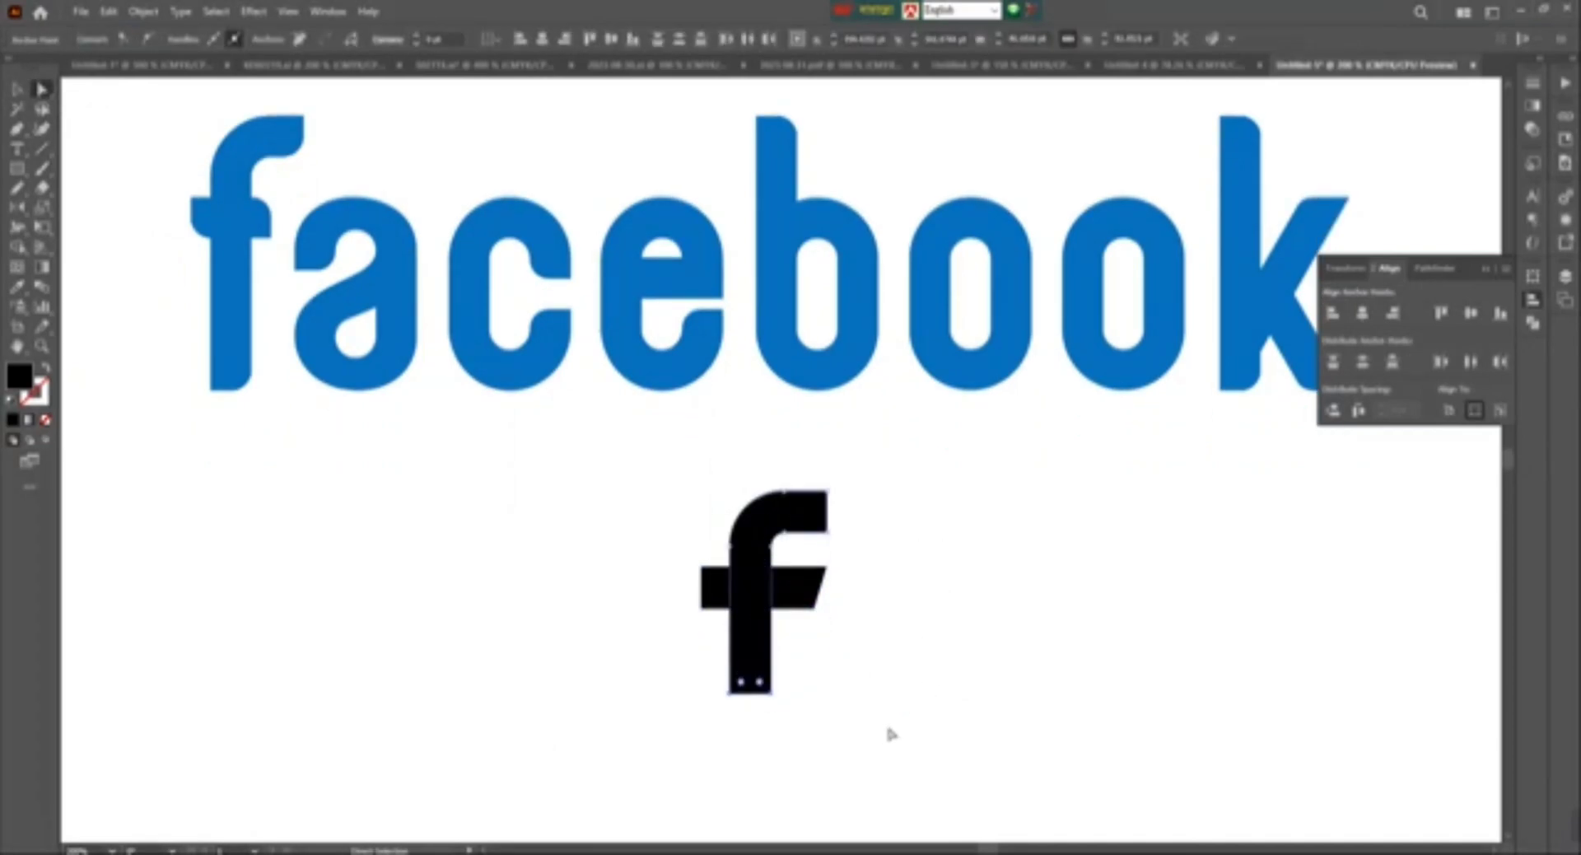
- Unite the f's stem and crossbar into a single shape
{"action": "left_click", "coordinate": [17, 89]}
{"action": "left_click_drag", "start_coordinate": [548, 449], "coordinate": [831, 655]}
{"action": "left_click", "coordinate": [1437, 269]}
{"action": "left_click", "coordinate": [1341, 313]}
{"action": "left_click", "coordinate": [1016, 531]}
- Draw a square about 134 pt wide centered over the f and round all its corners
{"action": "left_click_drag", "start_coordinate": [589, 483], "coordinate": [986, 751]}
{"action": "left_click", "coordinate": [1073, 685]}
{"action": "left_click_drag", "start_coordinate": [751, 587], "coordinate": [846, 715]}
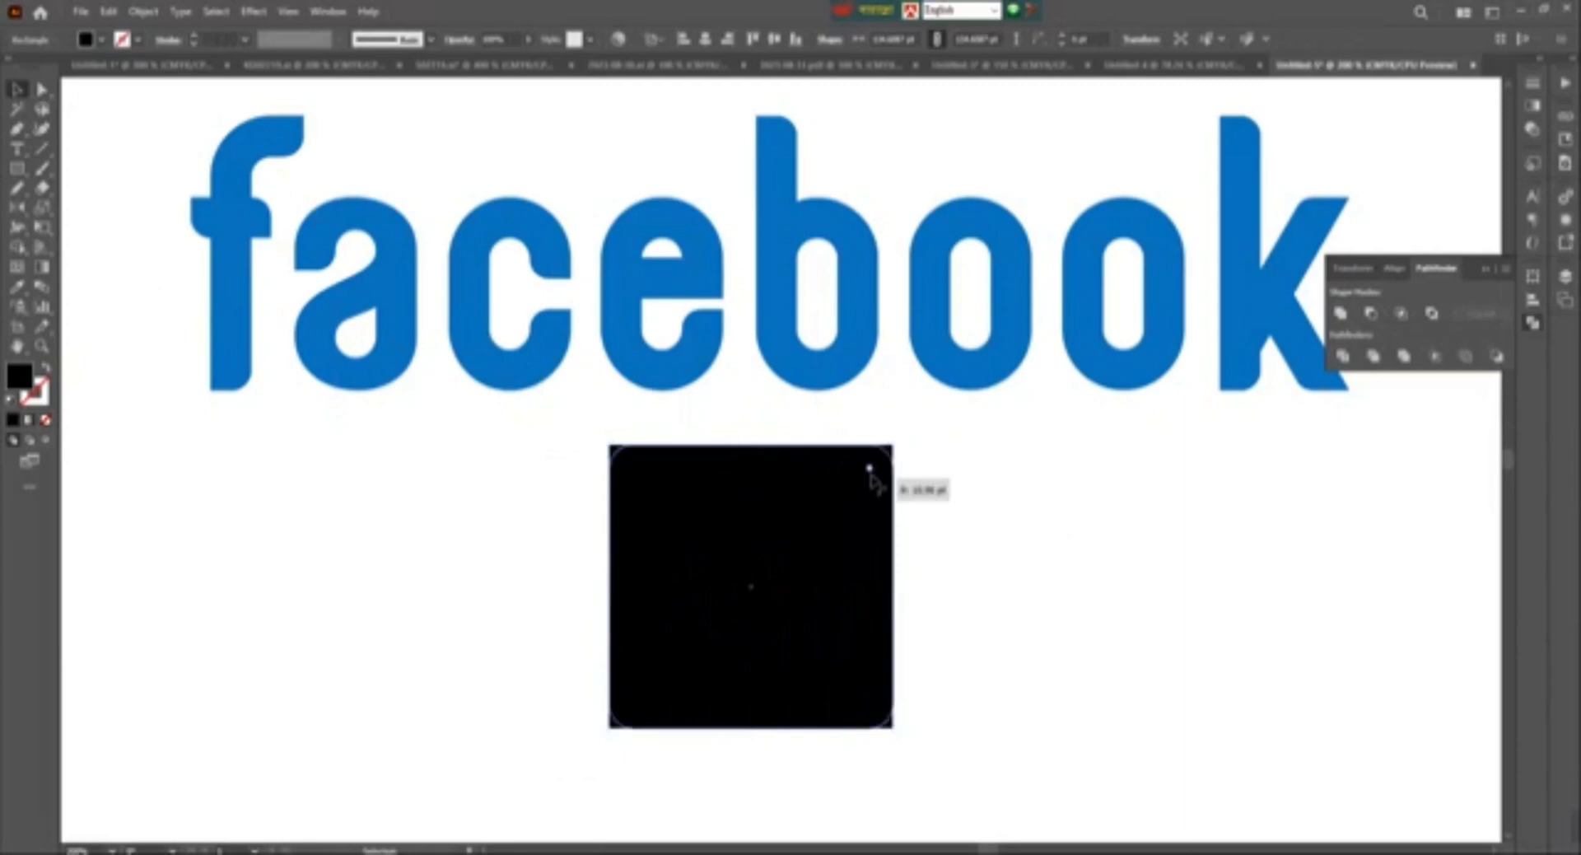
{"action": "left_click_drag", "start_coordinate": [879, 459], "coordinate": [862, 518]}
- Send the rounded square behind the f and fill it with the wordmark's blue
{"action": "right_click", "coordinate": [737, 710]}
{"action": "mouse_move", "coordinate": [848, 522]}
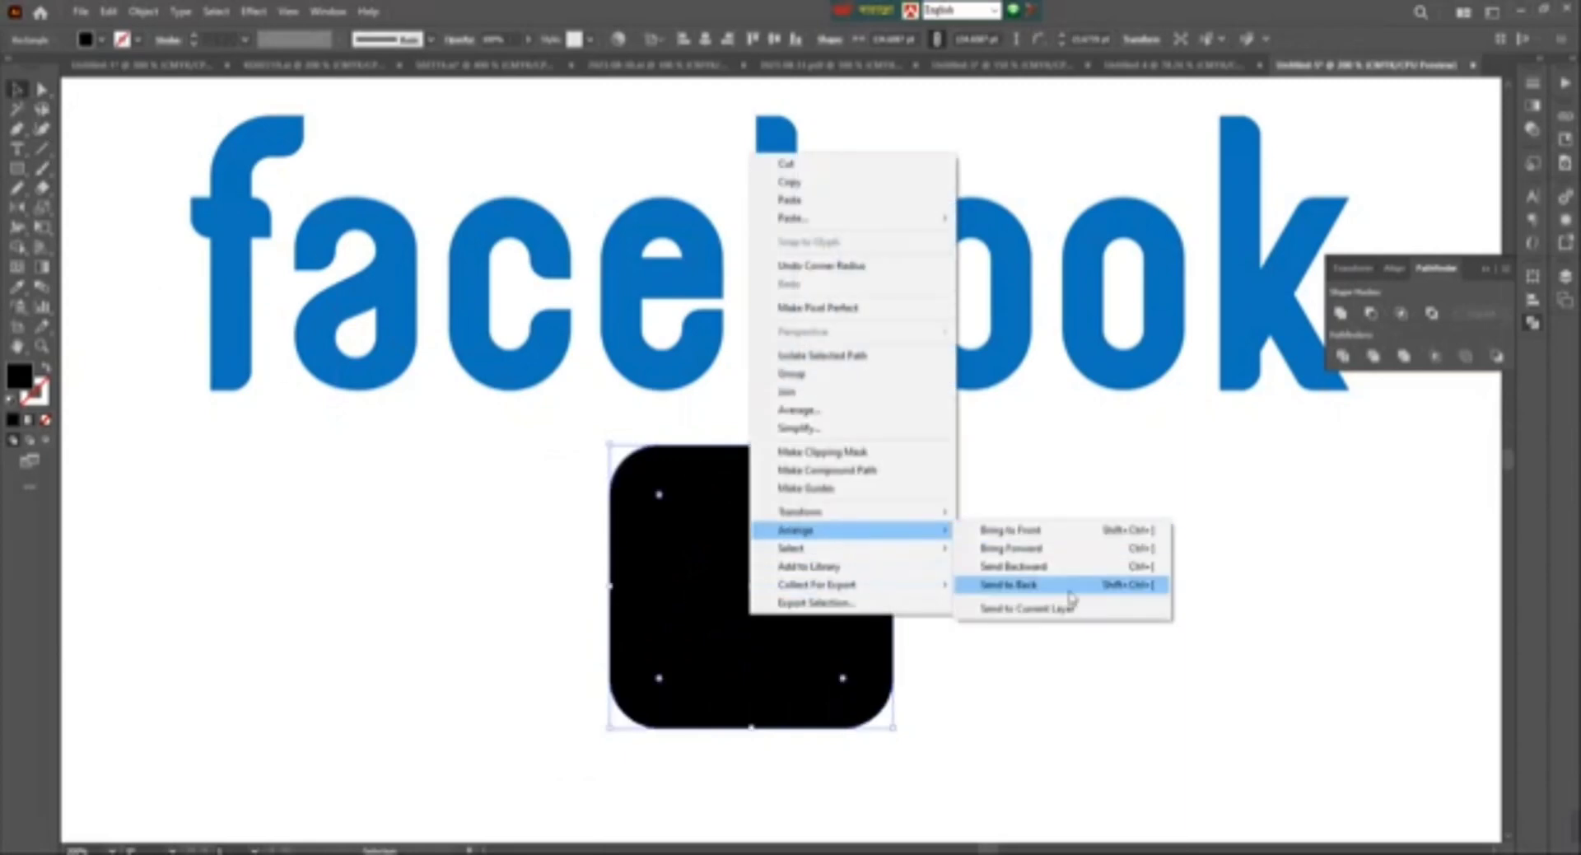
{"action": "left_click", "coordinate": [1030, 574]}
{"action": "key", "text": "i"}
{"action": "left_click", "coordinate": [854, 376]}
{"action": "key", "text": "v"}
- Center the f and the blue rounded square horizontally on each other
{"action": "left_click", "coordinate": [879, 575]}
{"action": "left_click", "coordinate": [1393, 269]}
{"action": "left_click", "coordinate": [1363, 313]}
{"action": "left_click", "coordinate": [1018, 597]}
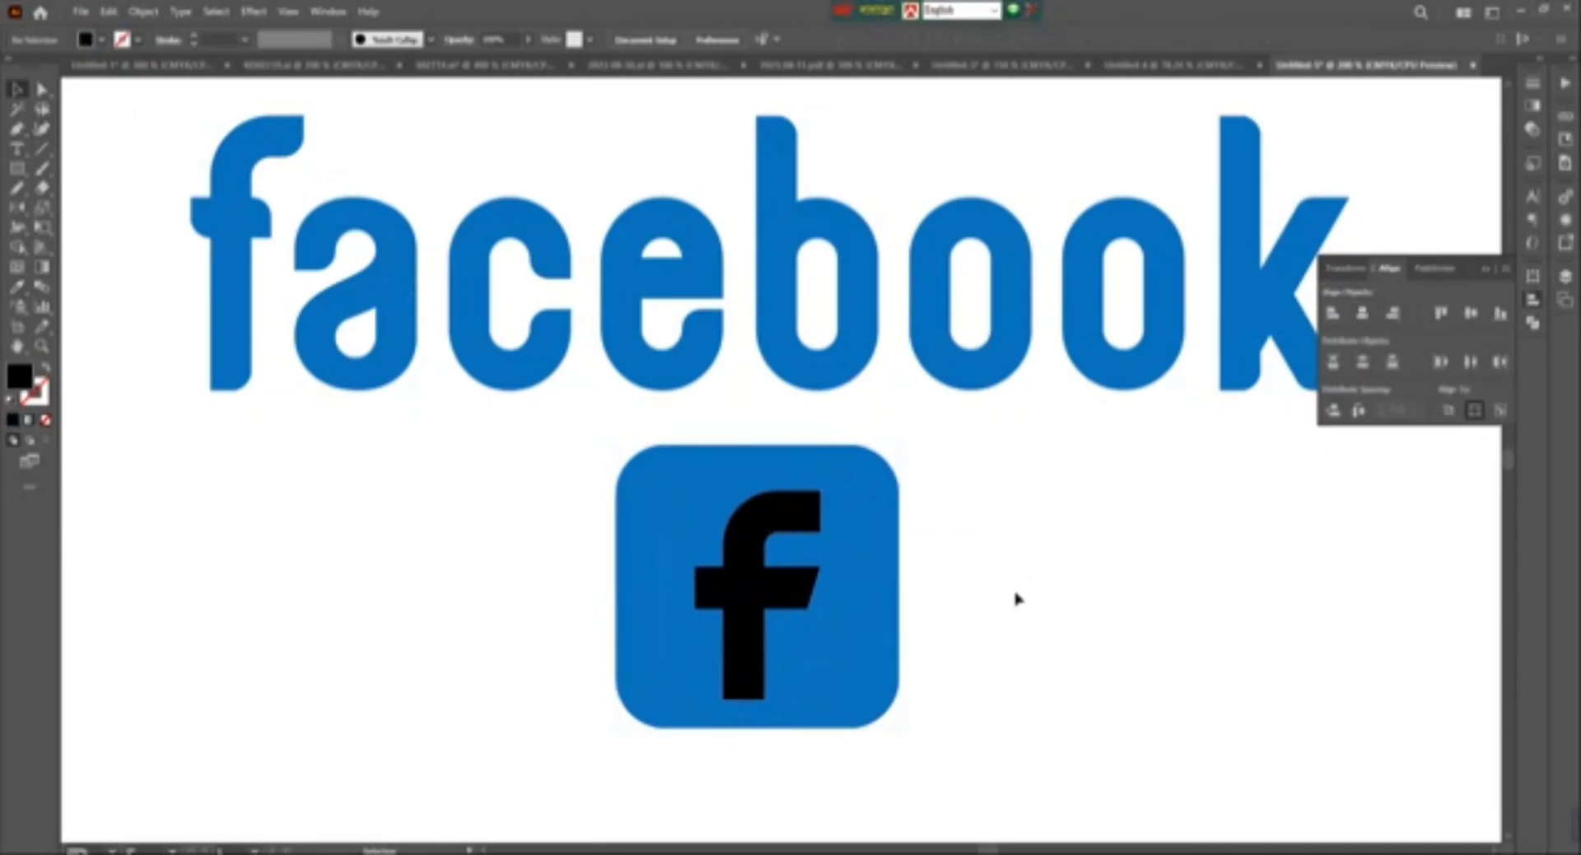
- Extend the f's stem downward past the lower edge of the blue square
{"action": "scroll", "coordinate": [1018, 597], "scroll_direction": "down", "scroll_amount": 2}
{"action": "left_click", "coordinate": [42, 89]}
{"action": "left_click_drag", "start_coordinate": [766, 620], "coordinate": [725, 674]}
{"action": "key", "text": "v"}
- Fill the f on the blue square with white
{"action": "left_click", "coordinate": [759, 663]}
{"action": "left_click", "coordinate": [101, 39]}
{"action": "left_click", "coordinate": [35, 63]}
{"action": "left_click", "coordinate": [992, 477]}
- Place a copy of the white f to the right of the blue square
{"action": "left_click_drag", "start_coordinate": [999, 471], "coordinate": [694, 660]}
{"action": "left_click", "coordinate": [1057, 582]}
{"action": "left_click_drag", "start_coordinate": [759, 526], "coordinate": [1128, 509], "text": "alt"}
- Draw a circle around the copied f and send it behind the letter
{"action": "left_click_drag", "start_coordinate": [1171, 619], "coordinate": [1040, 625]}
{"action": "left_click_drag", "start_coordinate": [17, 169], "coordinate": [79, 207]}
{"action": "mouse_move", "coordinate": [990, 528]}
{"action": "left_mouse_down", "text": "alt+shift"}
{"action": "mouse_move", "coordinate": [1088, 692]}
{"action": "mouse_move", "coordinate": [1153, 695]}
{"action": "left_mouse_up", "text": "alt+shift"}
{"action": "right_click", "coordinate": [946, 504]}
{"action": "left_click", "coordinate": [1219, 463]}
- Fill the circle with the same blue as the rounded square
{"action": "left_click_drag", "start_coordinate": [1192, 547], "coordinate": [819, 502]}
{"action": "left_click", "coordinate": [733, 509]}
{"action": "left_click", "coordinate": [17, 89]}
- Subtract the white f from the rounded square so its stem cuts through the square's bottom edge
{"action": "left_click_drag", "start_coordinate": [1257, 460], "coordinate": [993, 547]}
{"action": "left_click_drag", "start_coordinate": [379, 412], "coordinate": [748, 664]}
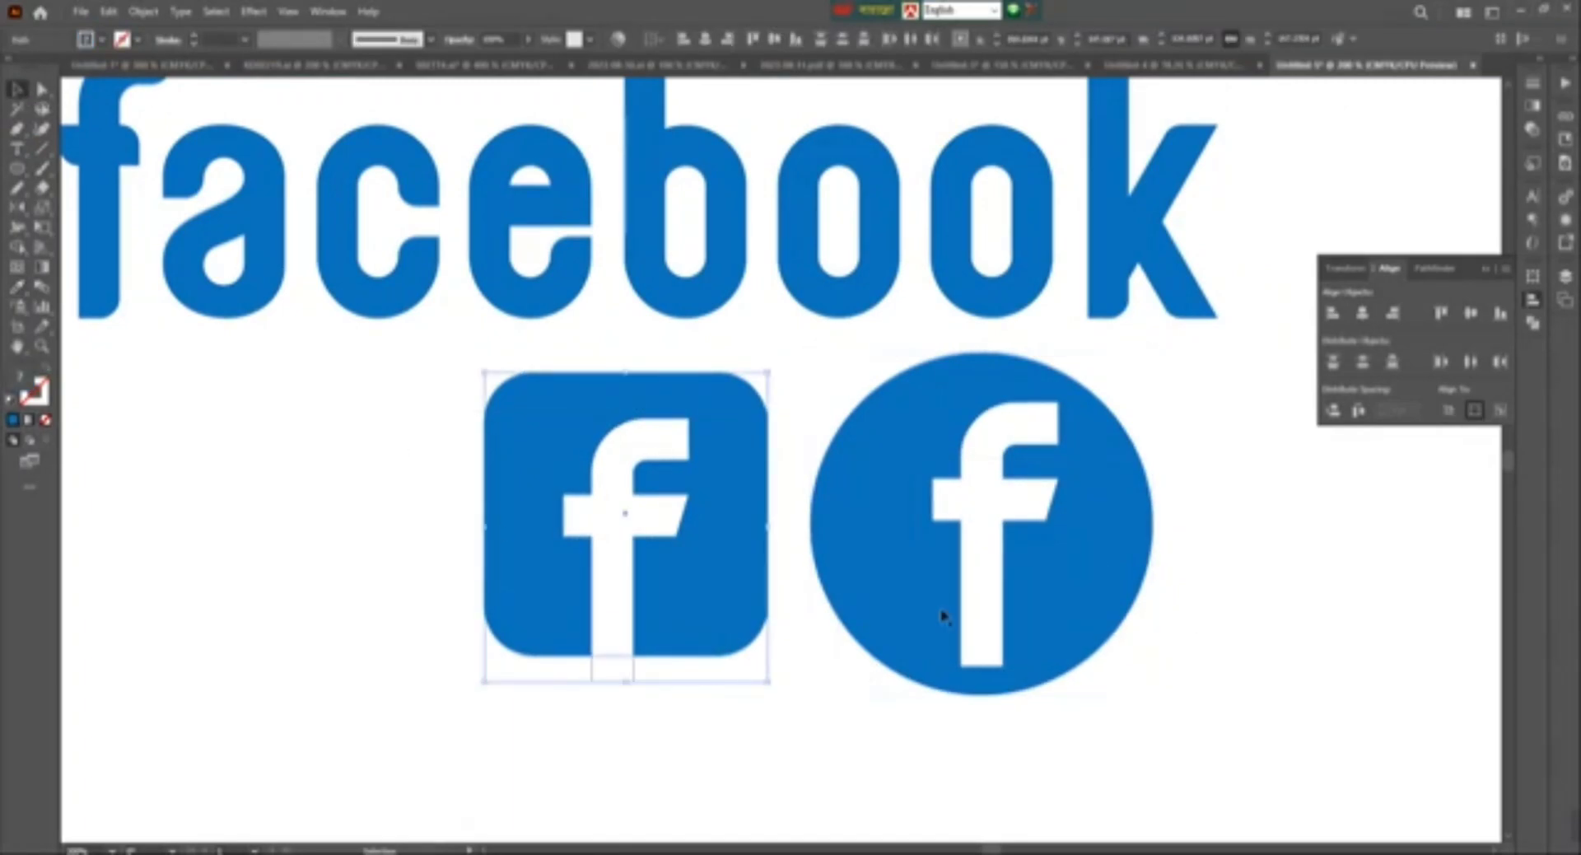
{"action": "left_click", "coordinate": [1448, 274]}
{"action": "left_click", "coordinate": [1087, 537]}
- Move the white f down in the circle so its stem runs past the circle's bottom edge
{"action": "left_click", "coordinate": [1040, 504]}
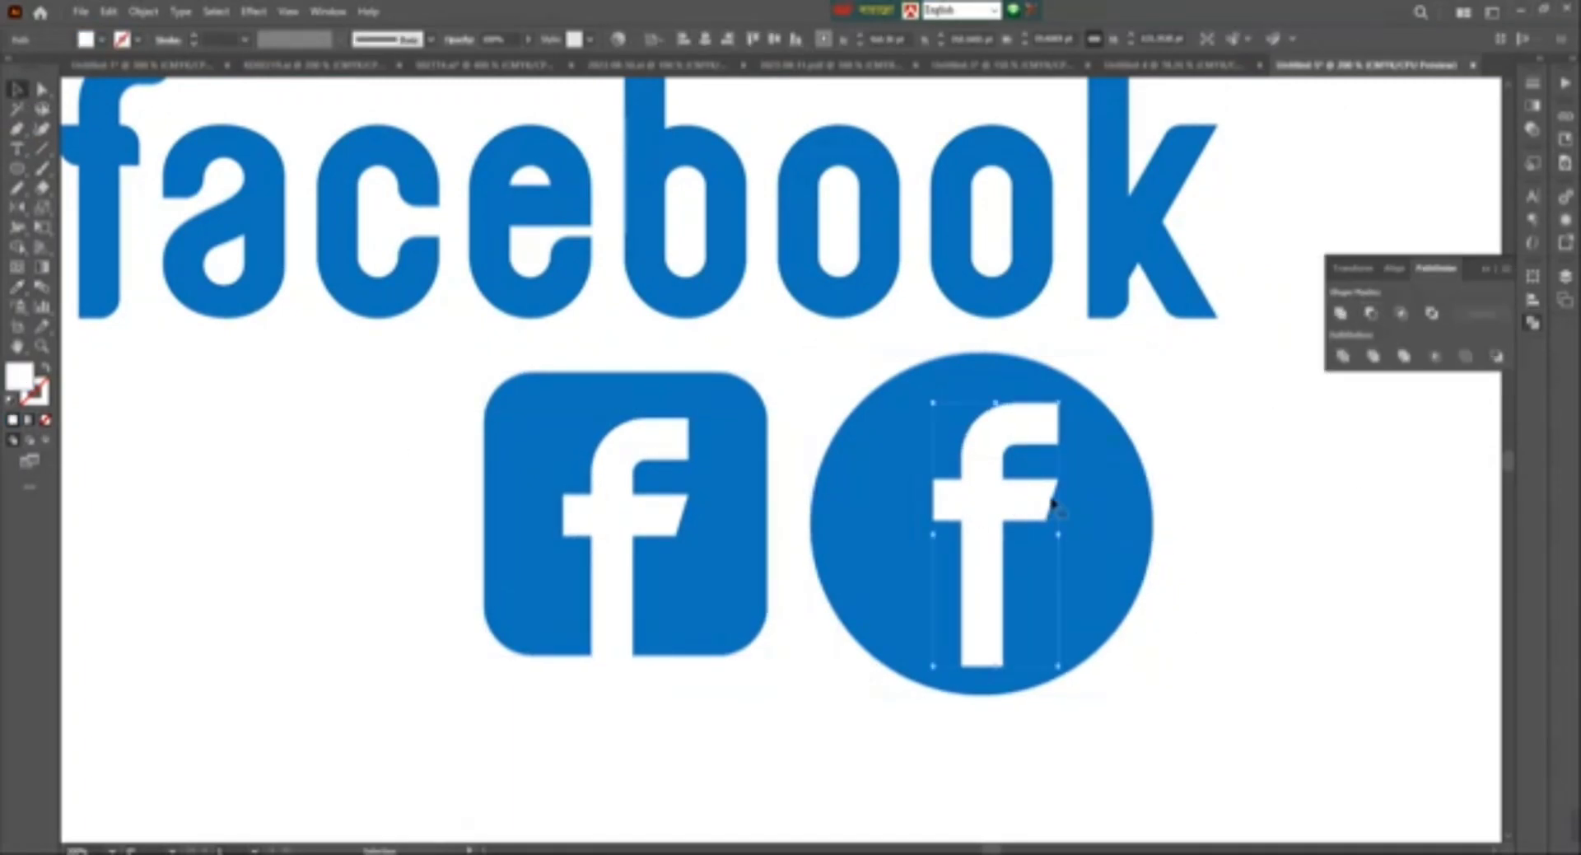
{"action": "left_click", "coordinate": [1207, 565]}
{"action": "left_click_drag", "start_coordinate": [987, 540], "coordinate": [1039, 562]}
{"action": "left_click", "coordinate": [1035, 547]}
{"action": "left_click", "coordinate": [656, 516]}
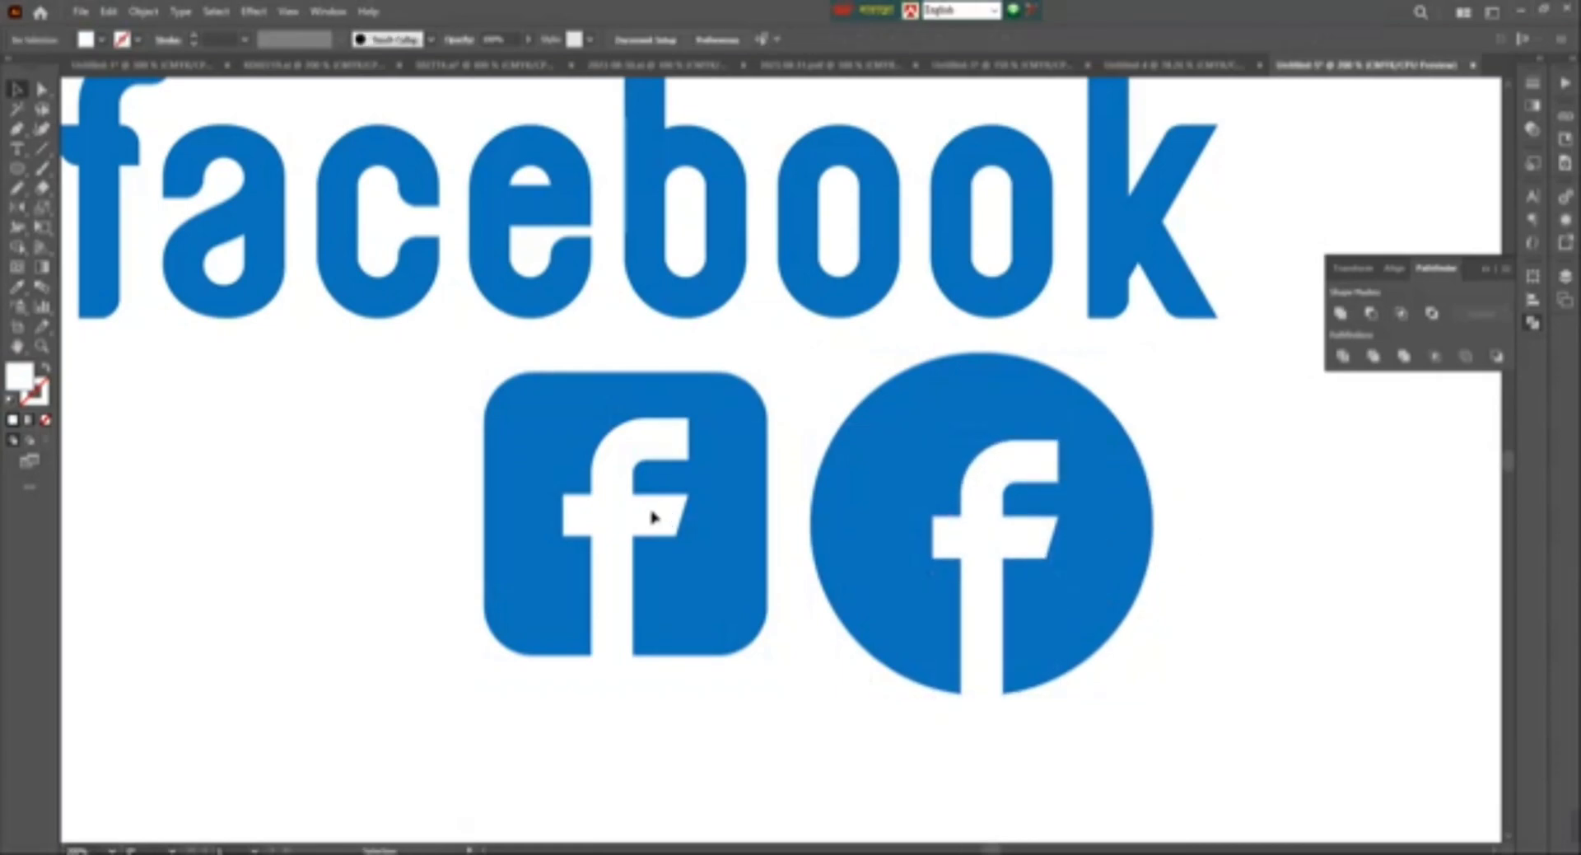
- Try to subtract the f from the circle, and undo it
{"action": "left_click_drag", "start_coordinate": [1235, 485], "coordinate": [980, 560]}
{"action": "left_click", "coordinate": [1392, 274]}
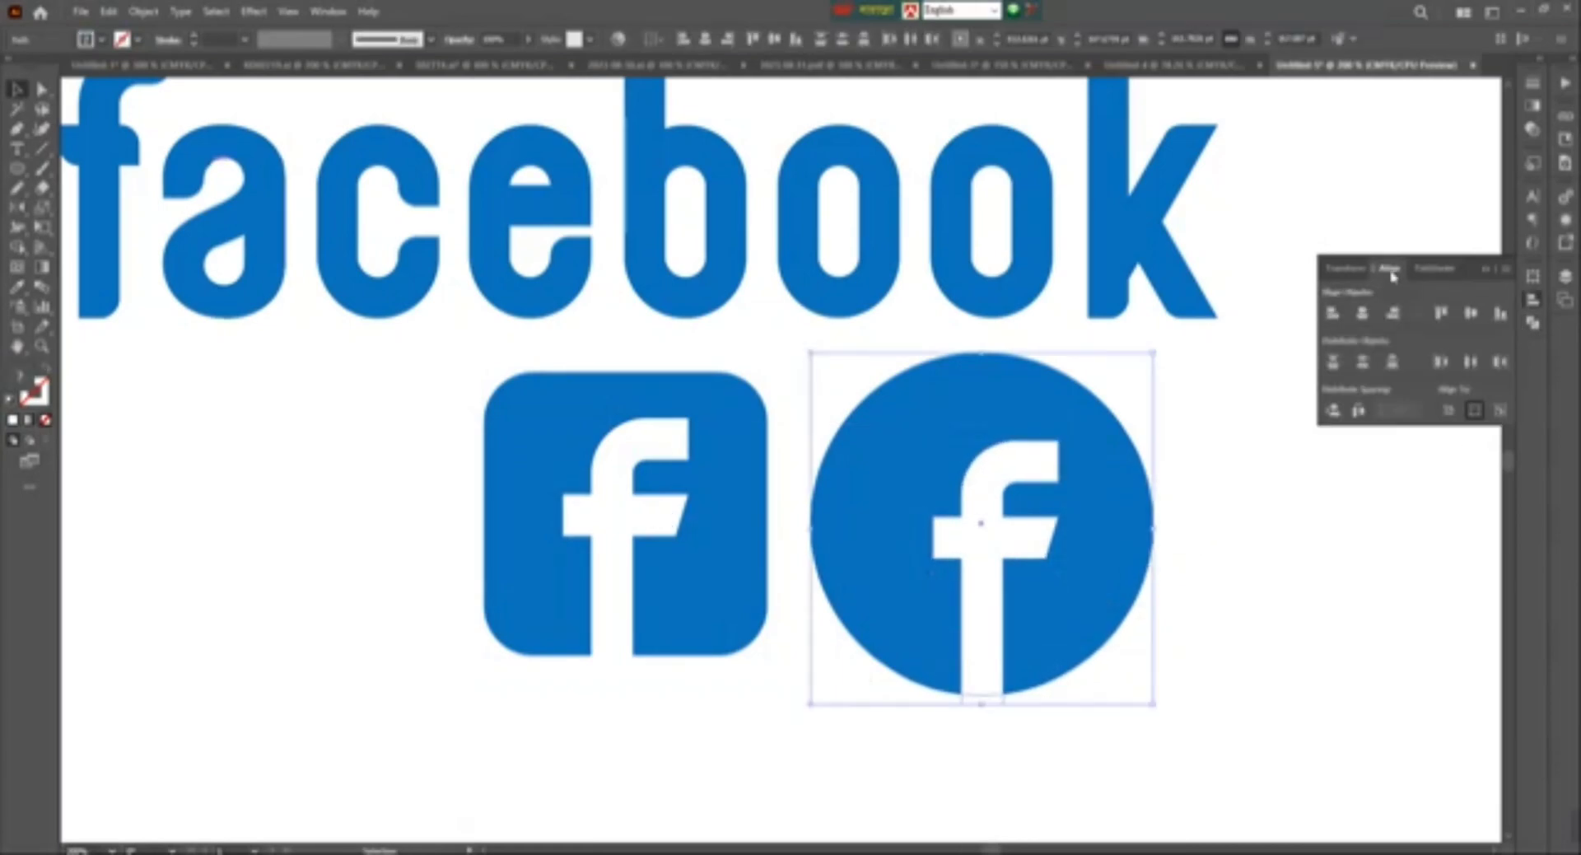
{"action": "left_click", "coordinate": [1437, 269]}
{"action": "left_click", "coordinate": [1293, 543]}
{"action": "key", "text": "ctrl+z"}
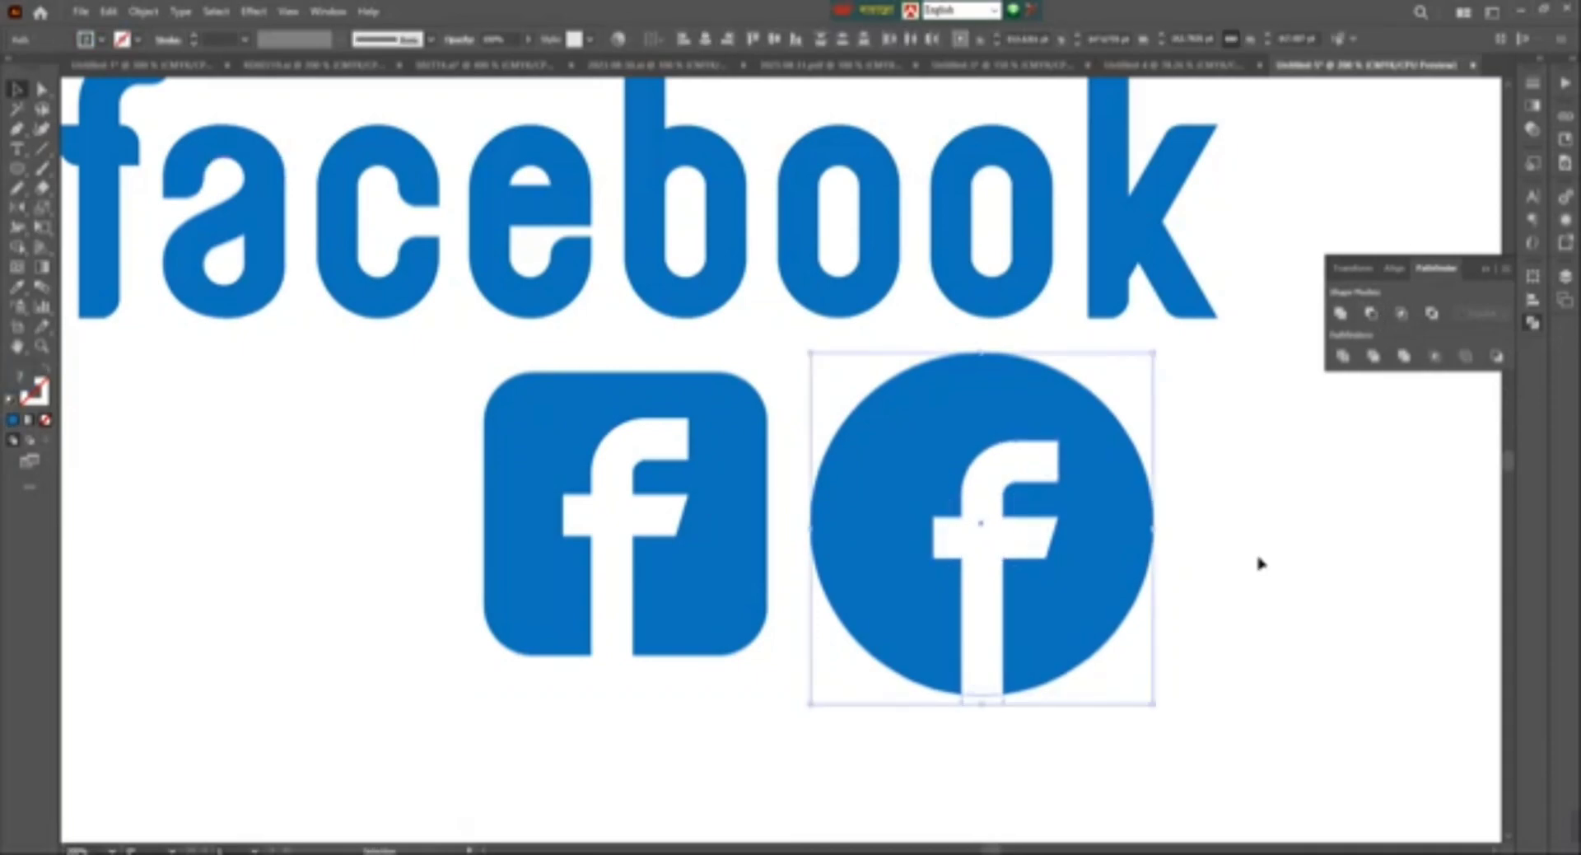
- Place a copy of the white f to the right of the circle and shift the square and circle icons left
{"action": "left_click", "coordinate": [1327, 569]}
{"action": "left_click_drag", "start_coordinate": [993, 567], "coordinate": [1268, 574]}
{"action": "mouse_move", "coordinate": [392, 457]}
{"action": "left_mouse_down"}
{"action": "mouse_move", "coordinate": [1069, 640]}
{"action": "mouse_move", "coordinate": [568, 611]}
{"action": "left_mouse_up"}
- Draw a hexagon to the right of the circle and fill it with the circle's blue
{"action": "left_click_drag", "start_coordinate": [17, 169], "coordinate": [83, 229]}
{"action": "left_click_drag", "start_coordinate": [921, 471], "coordinate": [980, 618]}
{"action": "key", "text": "i"}
{"action": "left_click", "coordinate": [505, 554]}
{"action": "key", "text": "v"}
- Move the copied f onto the hexagon and centre the two horizontally
{"action": "left_click_drag", "start_coordinate": [1258, 556], "coordinate": [875, 550]}
{"action": "left_click_drag", "start_coordinate": [1139, 501], "coordinate": [931, 601]}
{"action": "left_click", "coordinate": [1395, 269]}
{"action": "left_click", "coordinate": [1363, 313]}
{"action": "left_click", "coordinate": [1145, 527]}
- Place a spare copy of the f beside the hexagon and bring the hexagon's own f to the front, in position
{"action": "left_click_drag", "start_coordinate": [895, 681], "coordinate": [1277, 688]}
{"action": "right_click", "coordinate": [879, 700]}
{"action": "mouse_move", "coordinate": [928, 645]}
{"action": "left_click", "coordinate": [1163, 647]}
{"action": "left_click_drag", "start_coordinate": [913, 639], "coordinate": [901, 520]}
- Subtract the f from the hexagon and move the hexagon icon next to the circle
{"action": "left_click_drag", "start_coordinate": [1122, 448], "coordinate": [880, 619]}
{"action": "left_click", "coordinate": [1437, 270]}
{"action": "left_click", "coordinate": [1373, 314]}
{"action": "left_click", "coordinate": [1145, 495]}
{"action": "left_click_drag", "start_coordinate": [1013, 549], "coordinate": [892, 628]}
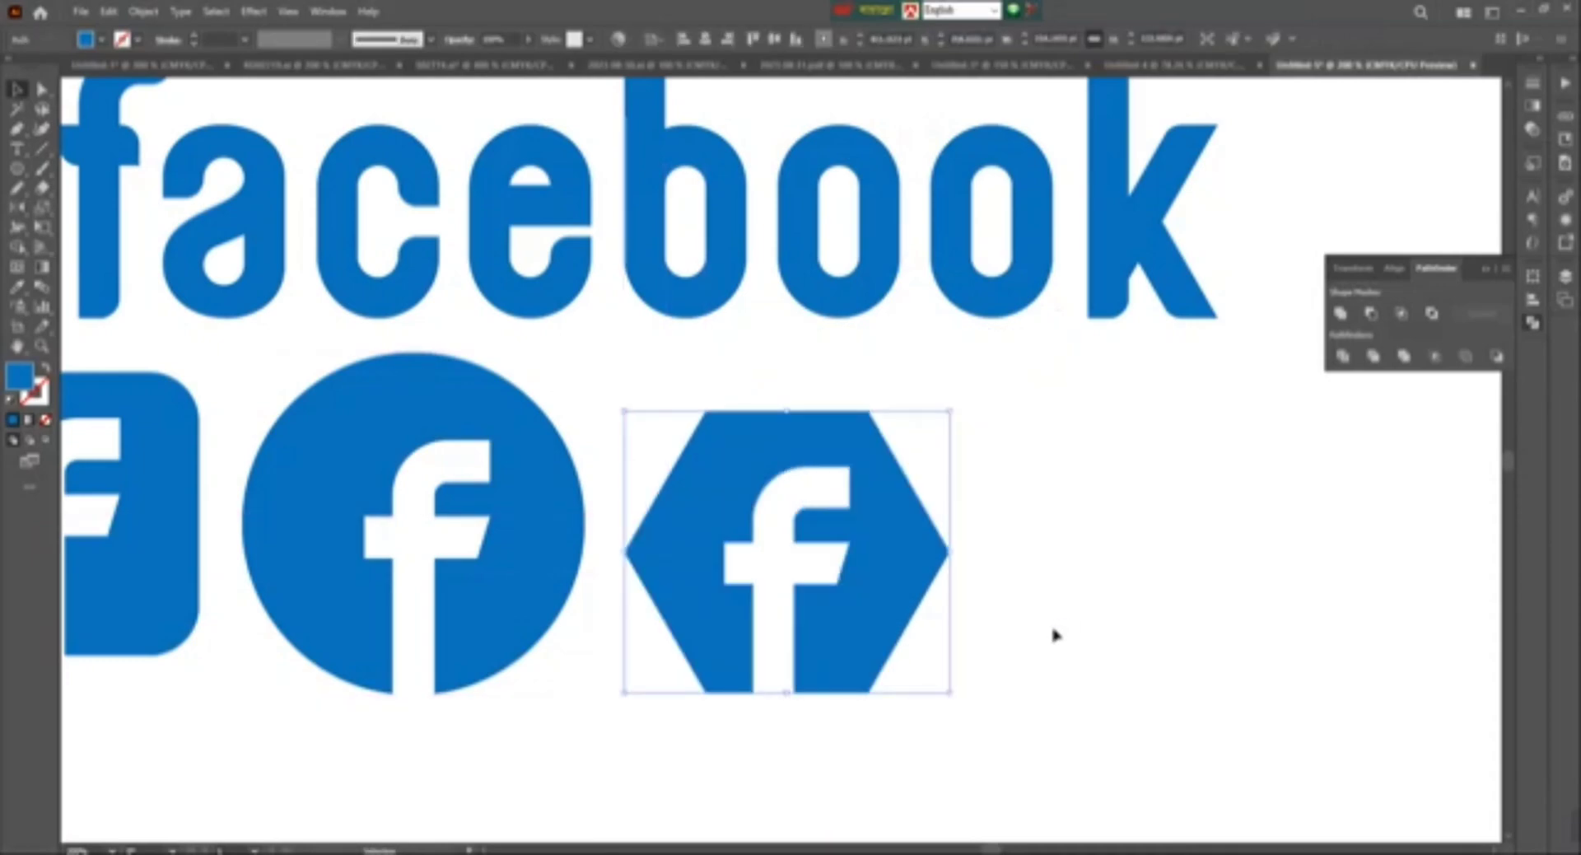
{"action": "left_click_drag", "start_coordinate": [17, 168], "coordinate": [93, 247]}
{"action": "left_click_drag", "start_coordinate": [1108, 523], "coordinate": [1252, 682]}
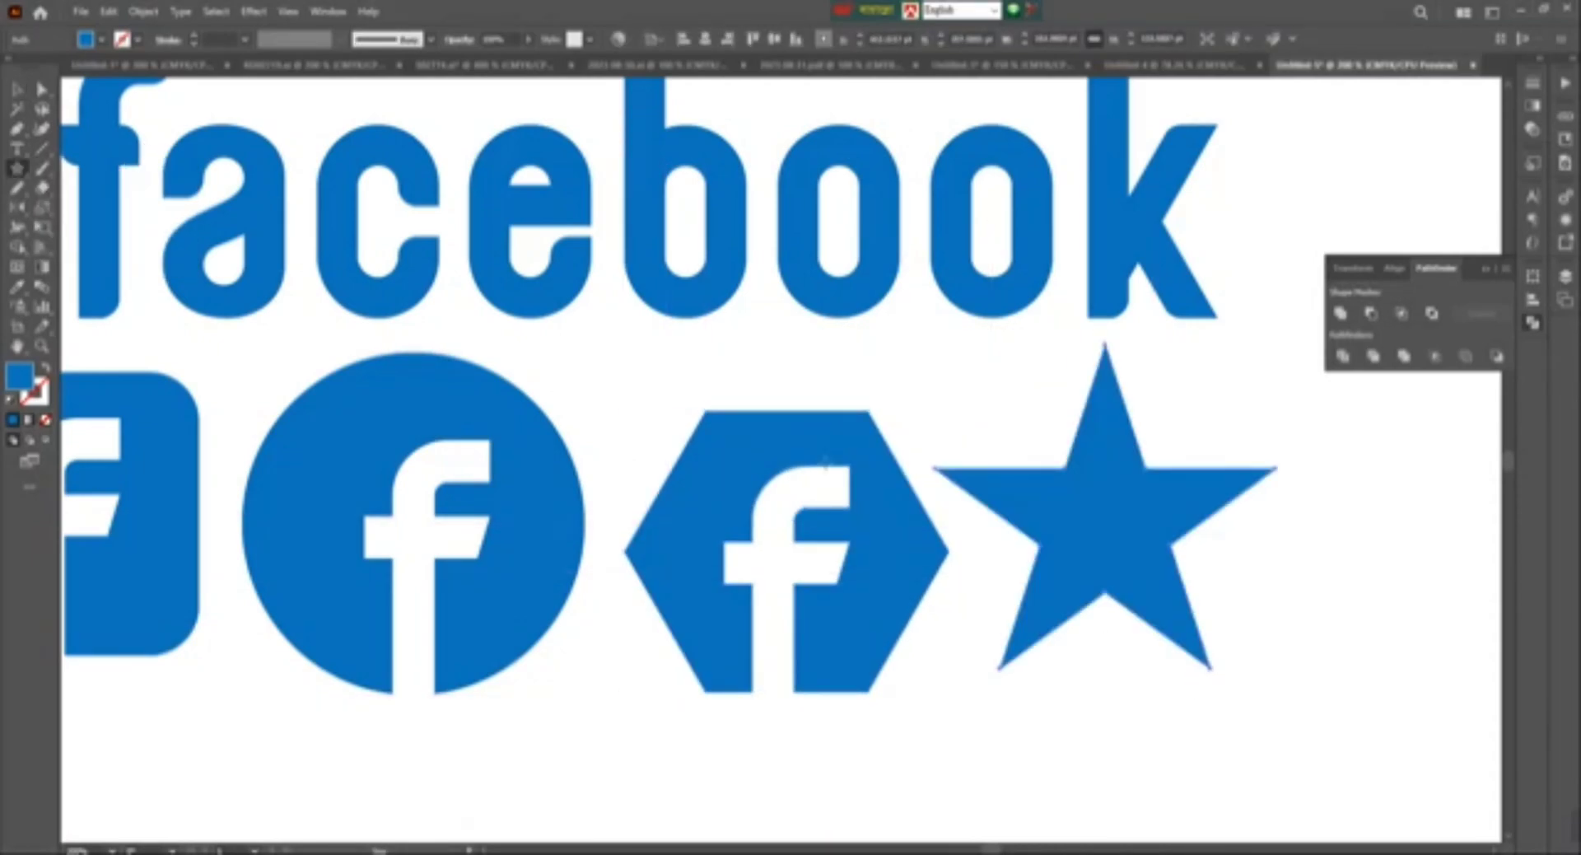
{"action": "left_click", "coordinate": [17, 89]}
{"action": "key", "text": "Delete"}
- Draw a blue five-pointed star to the right of the hexagon and place the spare f over it
{"action": "left_click", "coordinate": [17, 168]}
{"action": "left_click_drag", "start_coordinate": [1109, 551], "coordinate": [1123, 724]}
{"action": "left_click", "coordinate": [20, 88]}
{"action": "left_click", "coordinate": [1355, 714]}
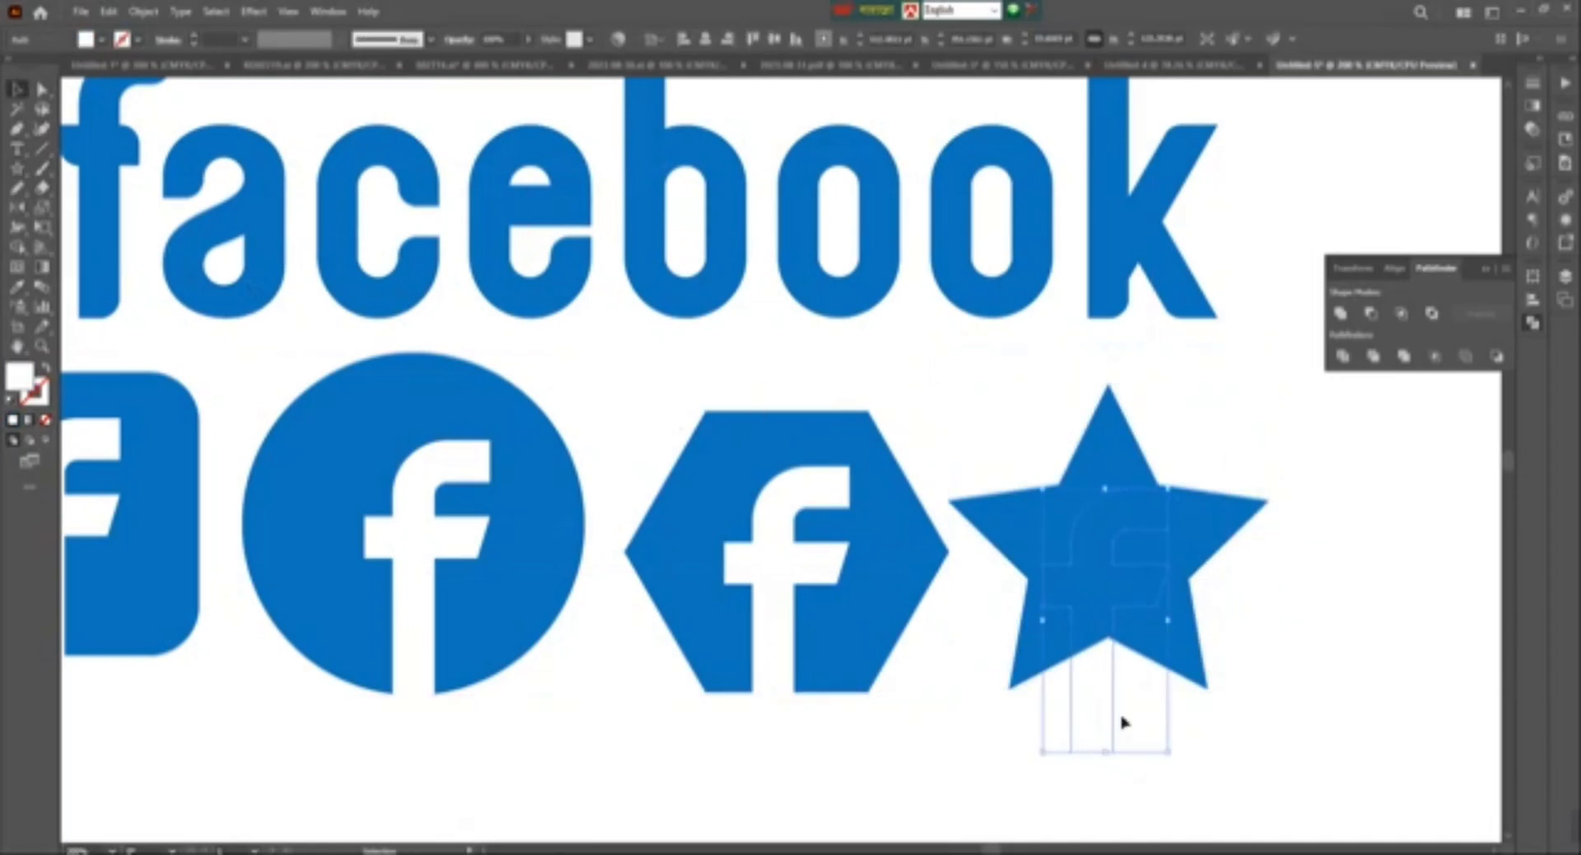
- Bring the f to the front of the star
{"action": "right_click", "coordinate": [1152, 702]}
{"action": "mouse_move", "coordinate": [1235, 616]}
{"action": "left_click", "coordinate": [1367, 622]}
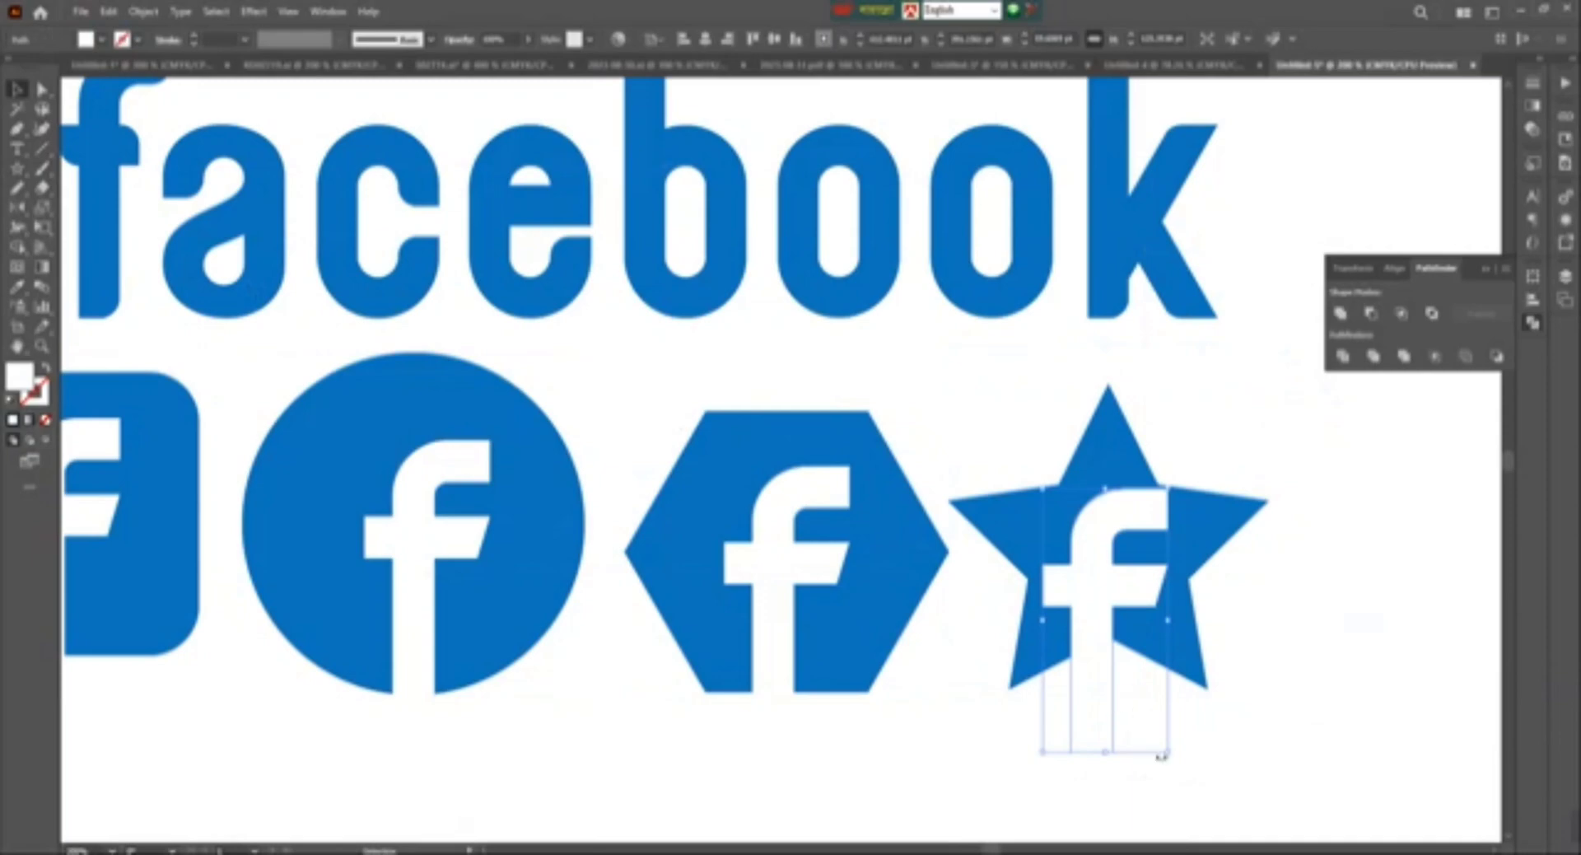
- Enlarge the star proportionally from its centre so it frames the f better
{"action": "left_click_drag", "start_coordinate": [1164, 753], "coordinate": [1155, 722]}
{"action": "key", "text": "ctrl+z"}
{"action": "left_click", "coordinate": [1241, 517]}
{"action": "left_click_drag", "start_coordinate": [1269, 384], "coordinate": [1299, 355]}
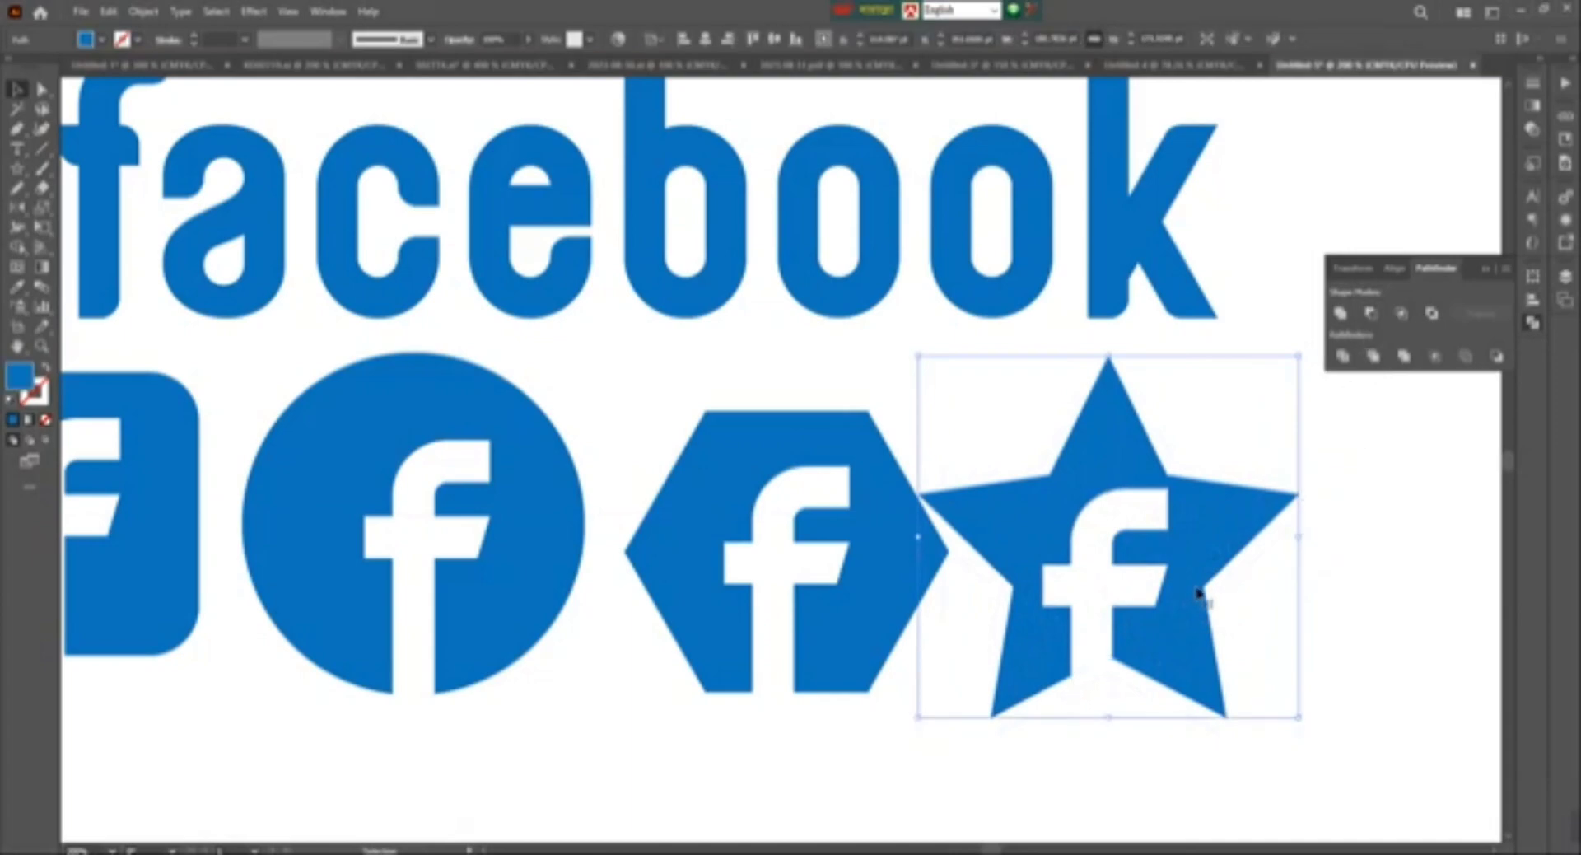
- Subtract the f from the star and keep a spare copy of the f to the right of the star
{"action": "key", "text": "ctrl+minus"}
{"action": "key", "text": "ctrl+minus"}
{"action": "key", "text": "ctrl+minus"}
{"action": "key", "text": "ctrl+equal"}
{"action": "left_click_drag", "start_coordinate": [138, 192], "coordinate": [769, 487]}
{"action": "key", "text": "ctrl+equal"}
{"action": "key", "text": "ctrl+equal"}
{"action": "left_click_drag", "start_coordinate": [1183, 741], "coordinate": [934, 599]}
{"action": "left_click", "coordinate": [1024, 516]}
{"action": "left_click_drag", "start_coordinate": [1019, 459], "coordinate": [934, 508]}
{"action": "left_click_drag", "start_coordinate": [942, 503], "coordinate": [1090, 481]}
{"action": "left_click", "coordinate": [1114, 500]}
{"action": "left_click_drag", "start_coordinate": [1062, 295], "coordinate": [1100, 387]}
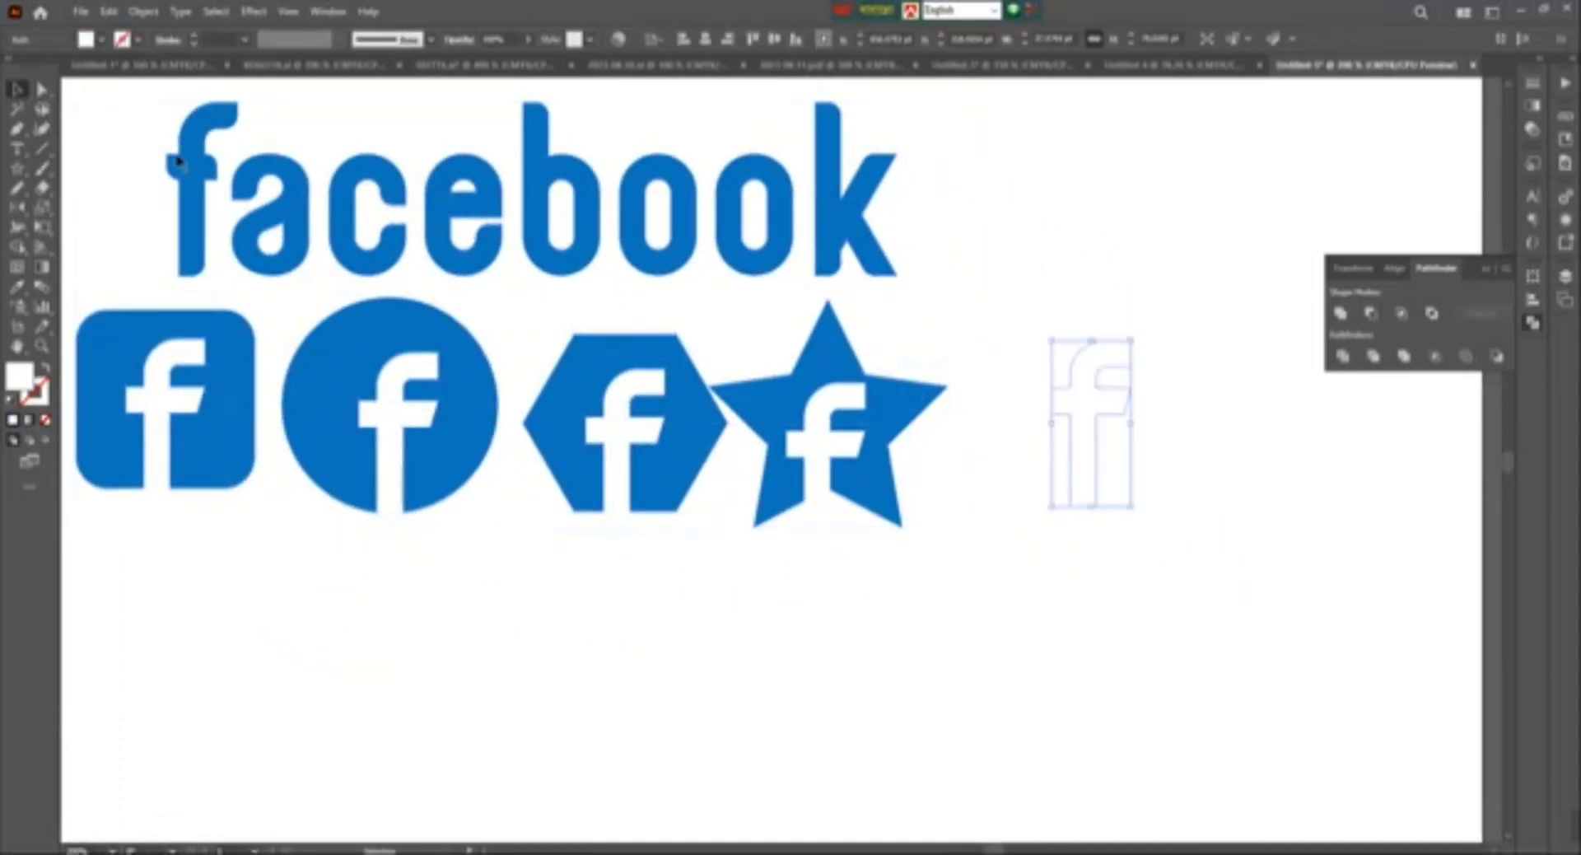
- Delete the spare white f to the right of the star
{"action": "left_click", "coordinate": [17, 170]}
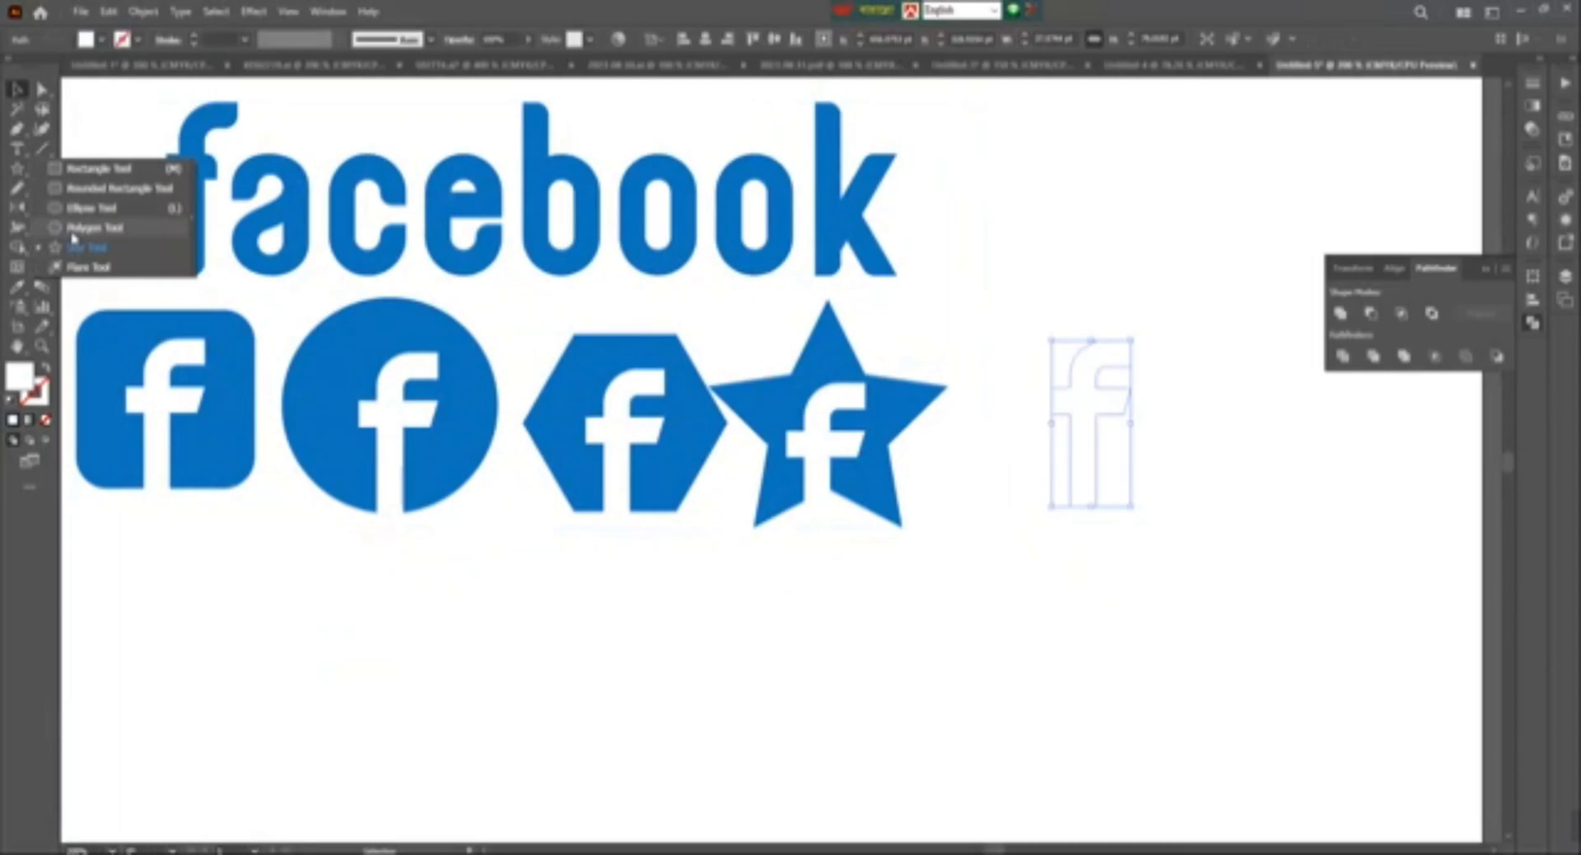
{"action": "left_click", "coordinate": [1236, 402]}
{"action": "left_click_drag", "start_coordinate": [1232, 371], "coordinate": [1053, 534]}
{"action": "key", "text": "Delete"}
{"action": "key", "text": "ctrl+minus"}
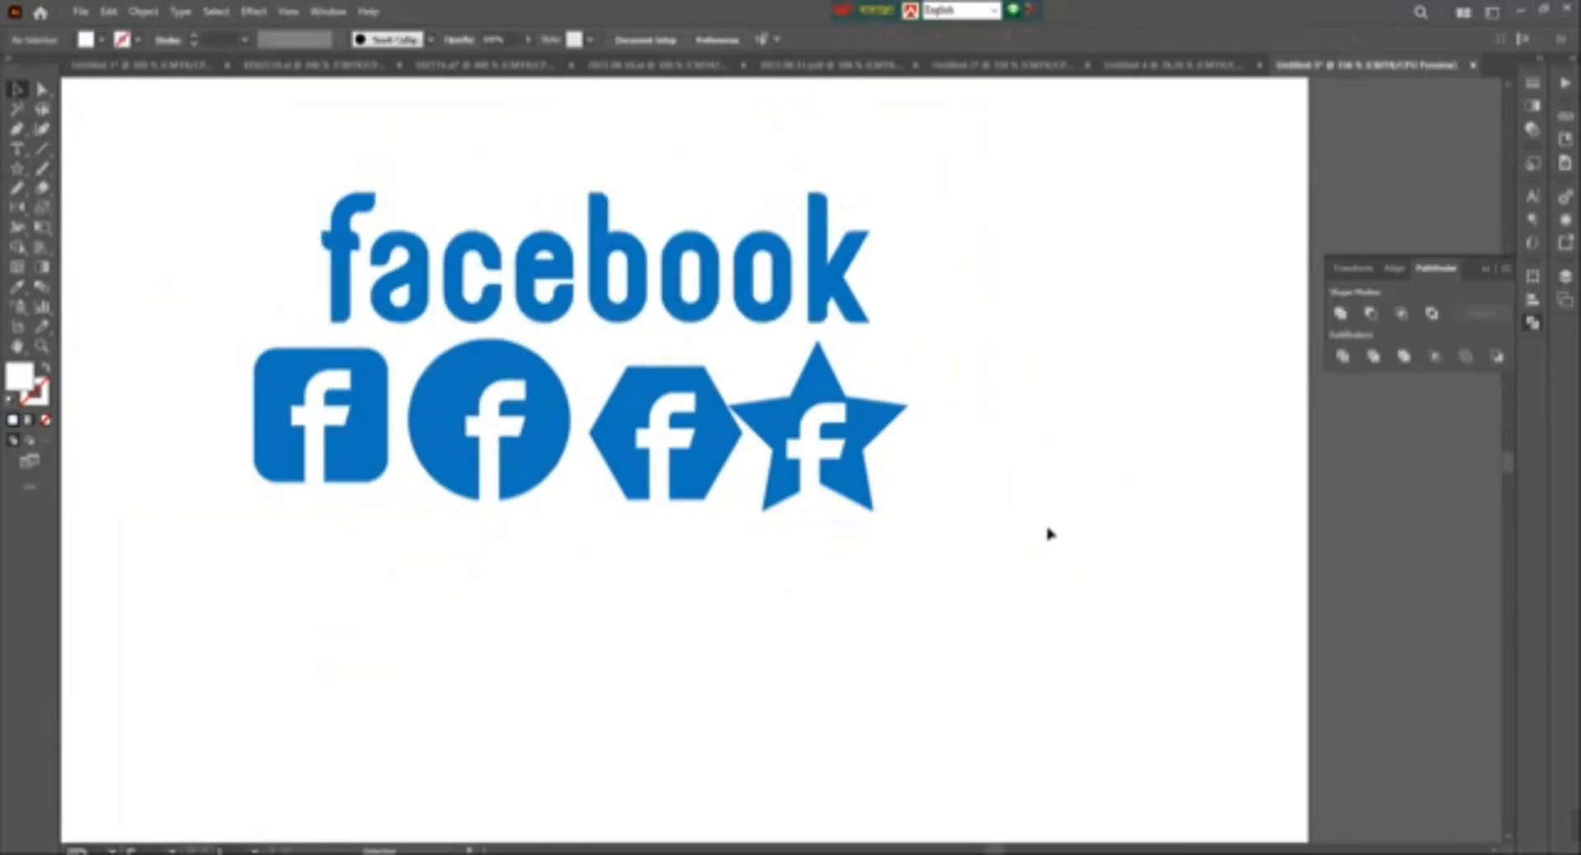
- Move the star and hexagon icons to the right to open gaps between the icons
{"action": "left_click_drag", "start_coordinate": [423, 353], "coordinate": [947, 459]}
{"action": "left_click", "coordinate": [892, 472]}
{"action": "left_click_drag", "start_coordinate": [633, 441], "coordinate": [676, 442]}
- Align the four icons to their vertical centres
{"action": "left_click_drag", "start_coordinate": [241, 359], "coordinate": [1137, 517]}
{"action": "left_click", "coordinate": [1395, 268]}
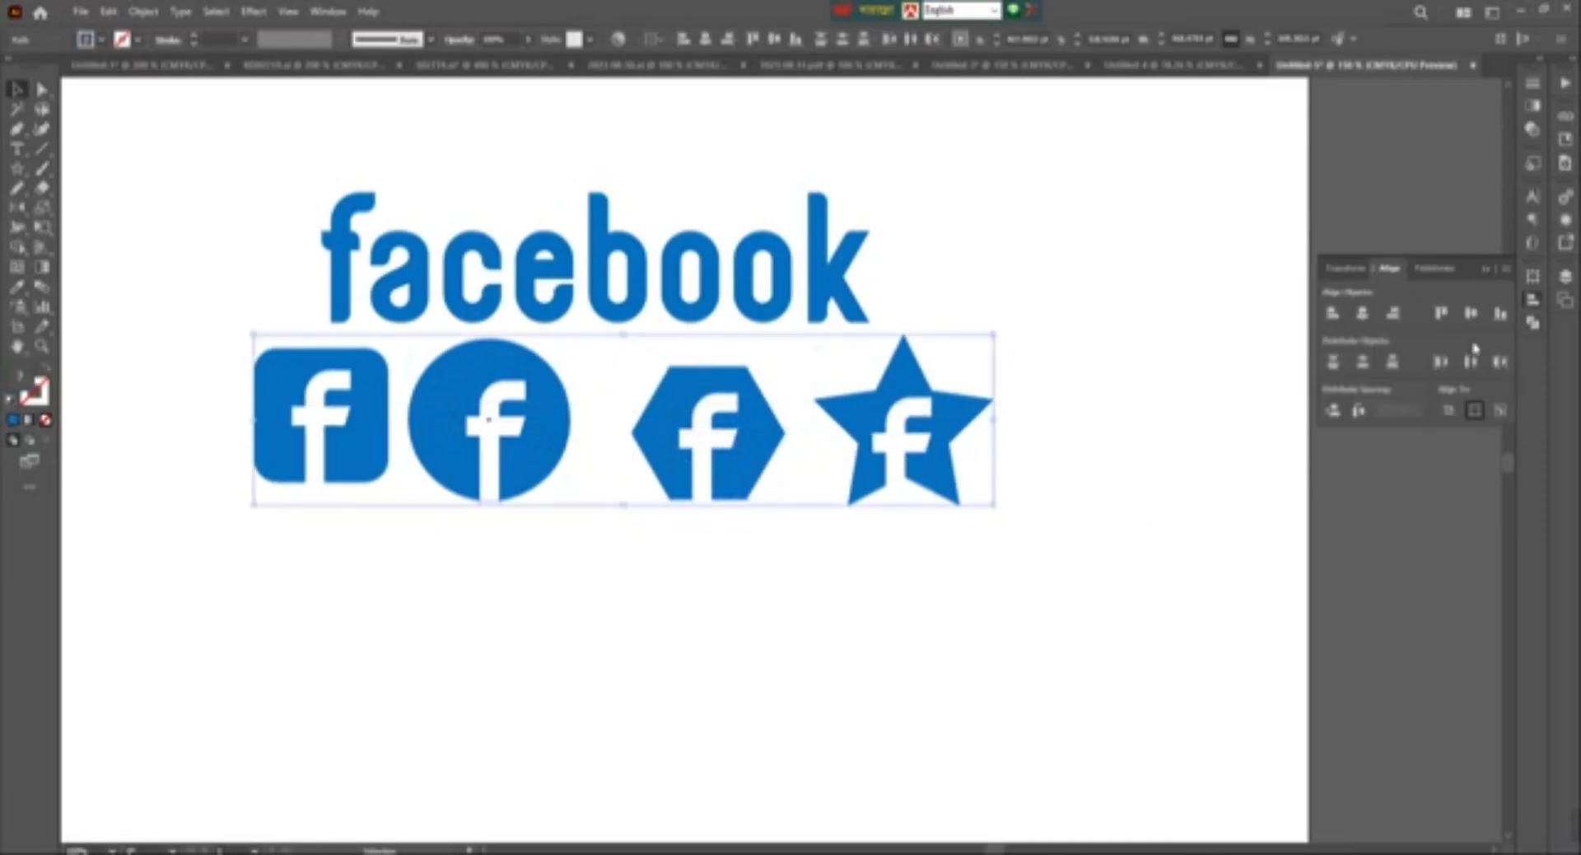
{"action": "left_click", "coordinate": [1471, 313]}
{"action": "left_click", "coordinate": [1100, 412]}
- Try to distribute the four icons horizontally, and undo it
{"action": "left_click_drag", "start_coordinate": [1062, 372], "coordinate": [375, 488]}
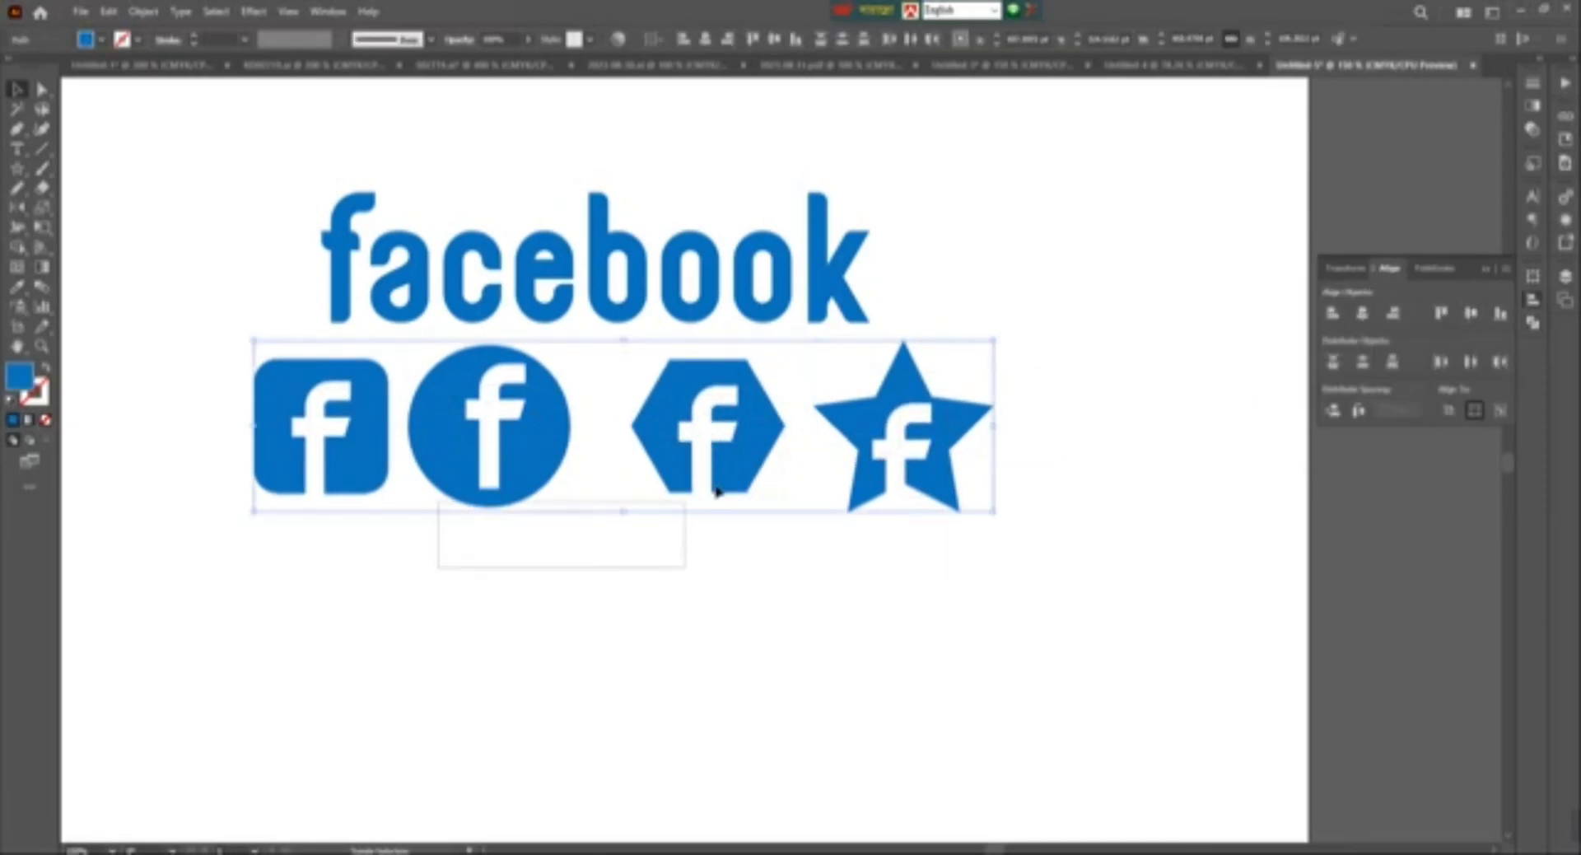
{"action": "left_click", "coordinate": [1469, 364]}
{"action": "key", "text": "ctrl+z"}
- Move the f down past the circle's bottom edge again and subtract it from the circle
{"action": "left_click_drag", "start_coordinate": [573, 569], "coordinate": [473, 473]}
{"action": "left_click", "coordinate": [579, 538]}
{"action": "left_click_drag", "start_coordinate": [504, 409], "coordinate": [504, 438]}
{"action": "left_click_drag", "start_coordinate": [575, 552], "coordinate": [497, 455]}
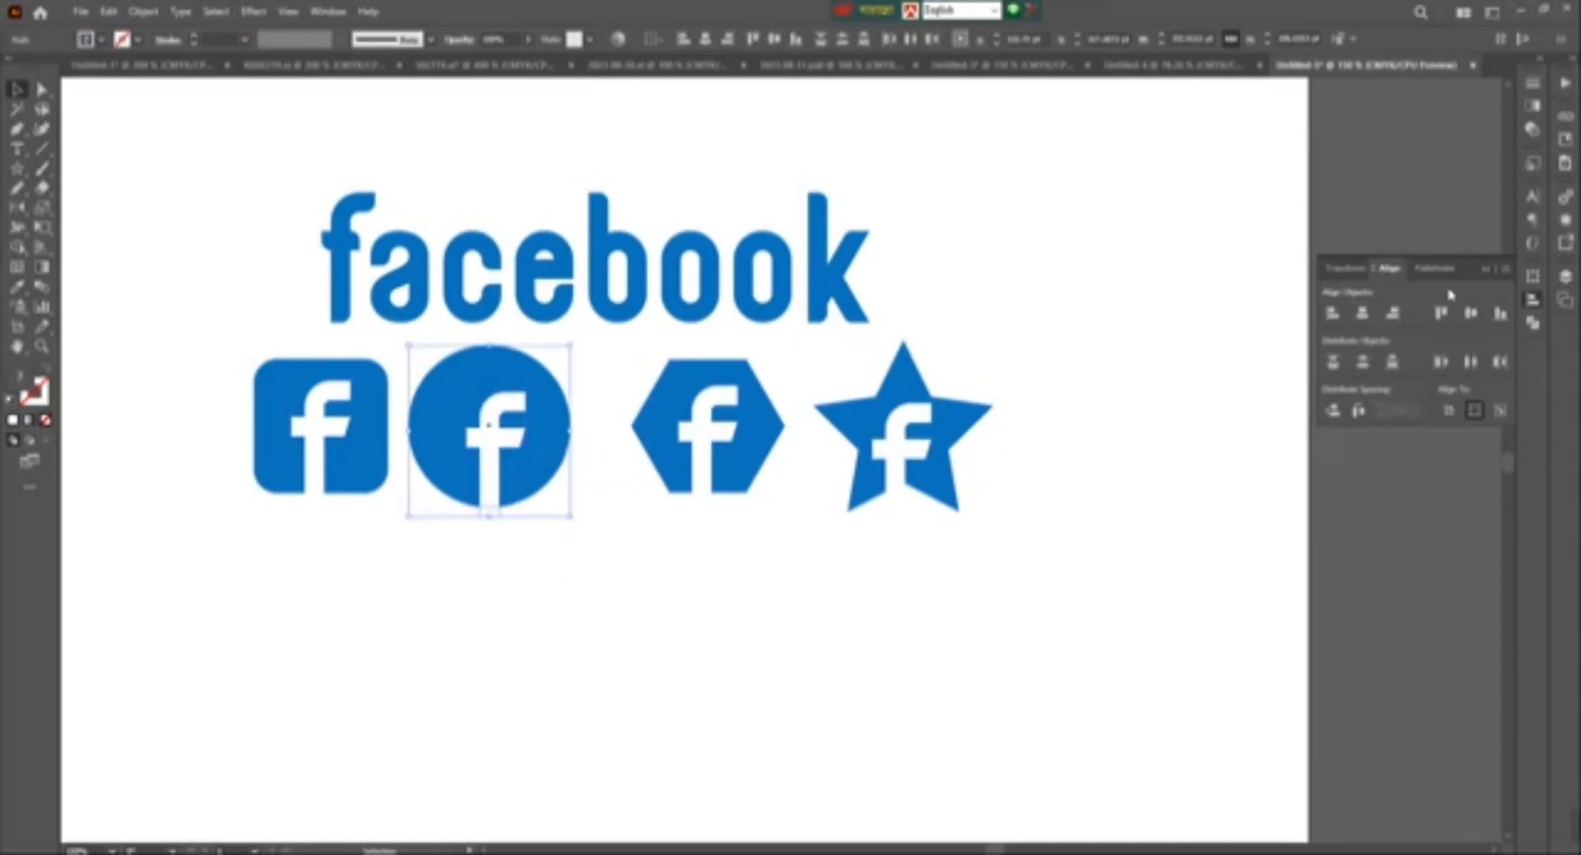
{"action": "left_click", "coordinate": [1435, 269]}
{"action": "left_click", "coordinate": [1371, 313]}
{"action": "left_click", "coordinate": [1044, 529]}
- Distribute the square, circle, hexagon and star icons horizontally by their centres
{"action": "left_click_drag", "start_coordinate": [413, 568], "coordinate": [531, 489]}
{"action": "left_click_drag", "start_coordinate": [189, 416], "coordinate": [344, 499]}
{"action": "mouse_move", "coordinate": [476, 581]}
{"action": "left_mouse_down", "text": "shift"}
{"action": "mouse_move", "coordinate": [1101, 391]}
{"action": "mouse_move", "coordinate": [480, 566]}
{"action": "left_mouse_up", "text": "shift"}
{"action": "left_click_drag", "start_coordinate": [367, 585], "coordinate": [329, 453]}
{"action": "left_click_drag", "start_coordinate": [206, 399], "coordinate": [1149, 562]}
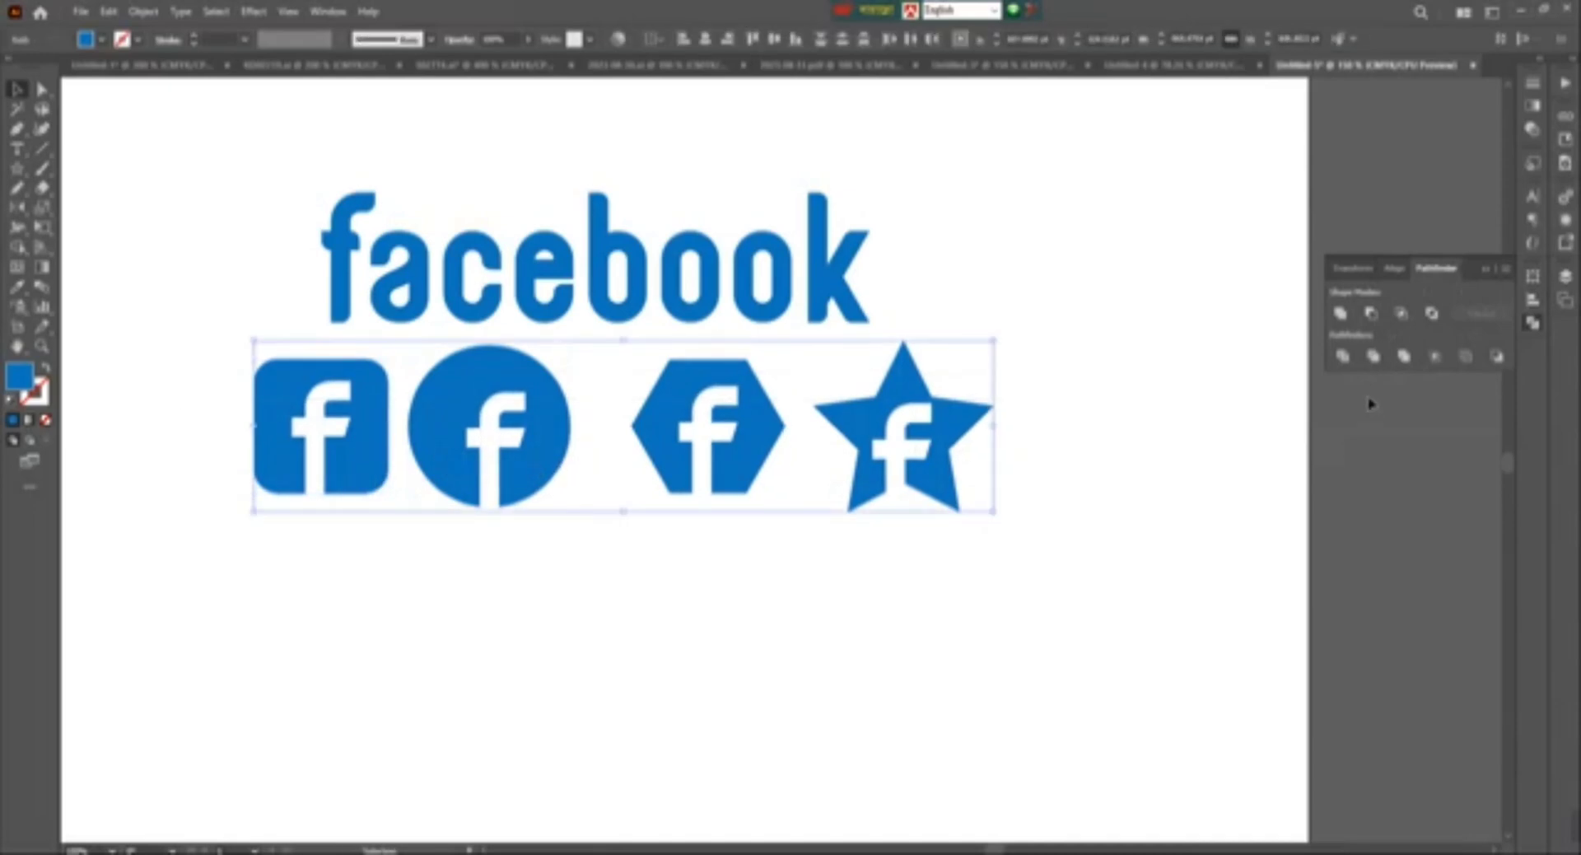
{"action": "left_click", "coordinate": [1393, 268]}
{"action": "left_click", "coordinate": [1470, 360]}
- Move the row of four icons down, well below the facebook wordmark
{"action": "left_click_drag", "start_coordinate": [918, 568], "coordinate": [1007, 523]}
{"action": "left_click_drag", "start_coordinate": [909, 474], "coordinate": [913, 701]}
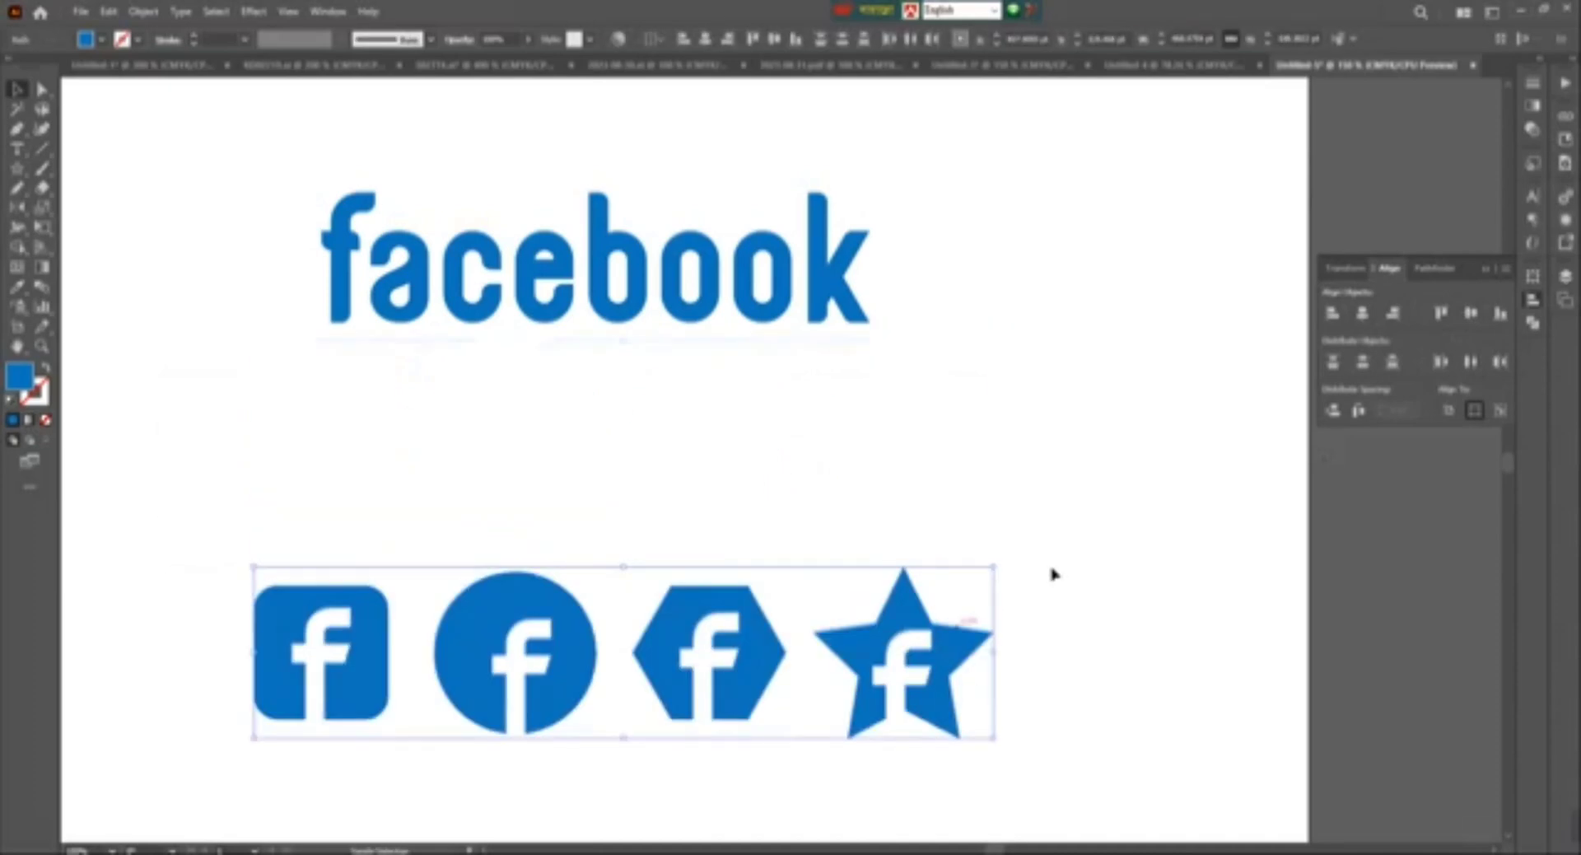
{"action": "scroll", "coordinate": [990, 508], "scroll_direction": "down", "scroll_amount": 3}
{"action": "left_click", "coordinate": [1044, 470]}
- Scale the icon row down to a small size and place a duplicate of it directly to its right
{"action": "key", "text": "ctrl+minus"}
{"action": "left_click_drag", "start_coordinate": [325, 424], "coordinate": [732, 512]}
{"action": "left_click_drag", "start_coordinate": [540, 463], "coordinate": [748, 522]}
{"action": "left_click_drag", "start_coordinate": [723, 505], "coordinate": [843, 509], "text": "alt"}
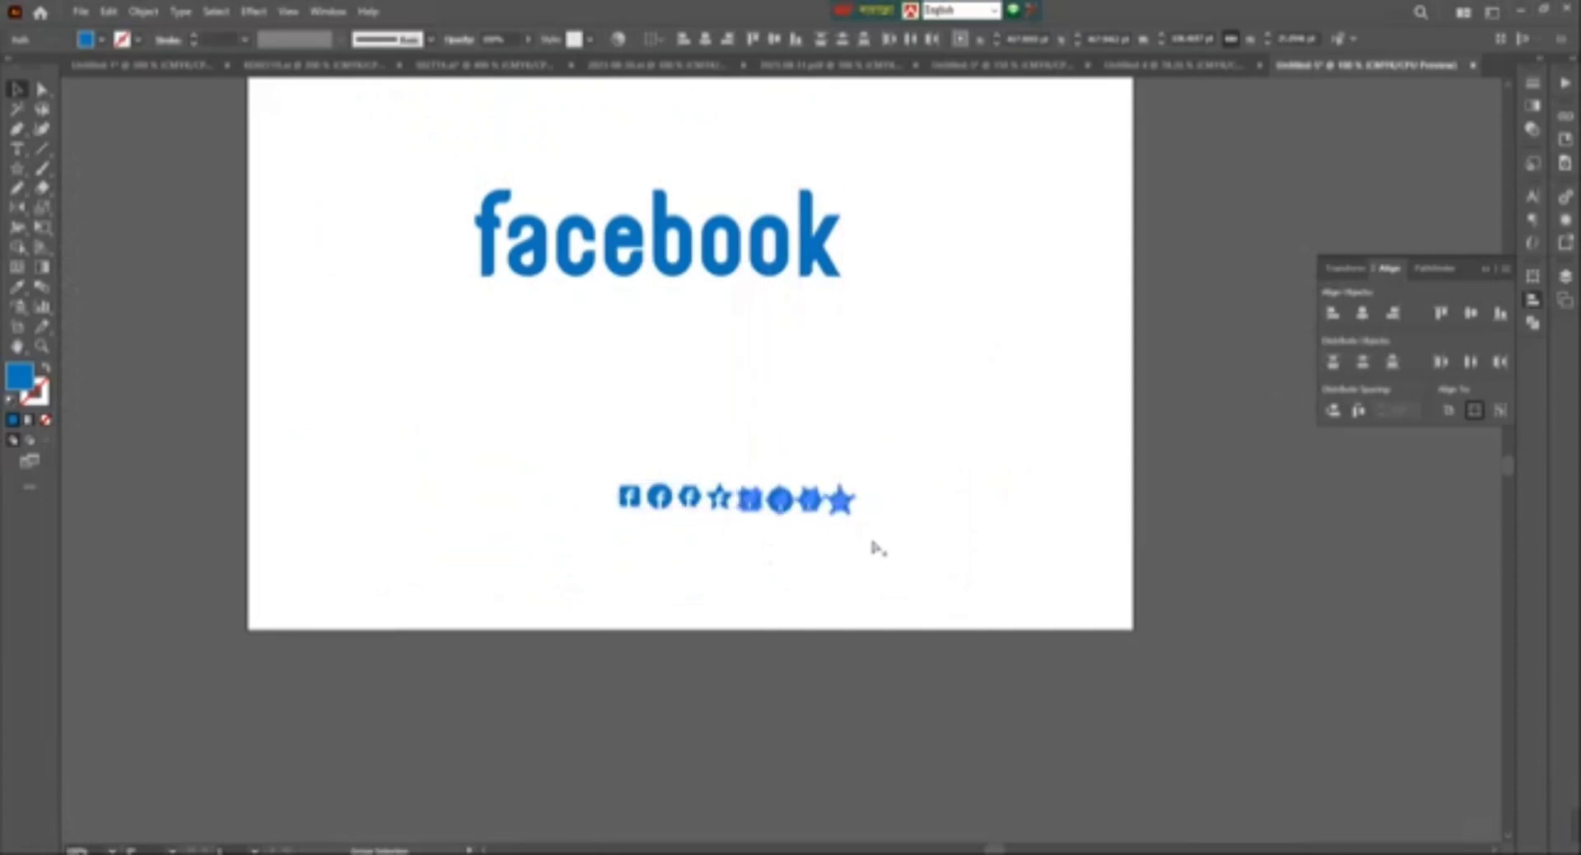
{"action": "left_click", "coordinate": [1005, 513]}
- Turn the first circle and first star icons into blue outlines by swapping their fill and stroke
{"action": "key", "text": "ctrl+plus"}
{"action": "key", "text": "ctrl+plus"}
{"action": "key", "text": "ctrl+plus"}
{"action": "left_click_drag", "start_coordinate": [392, 517], "coordinate": [416, 633]}
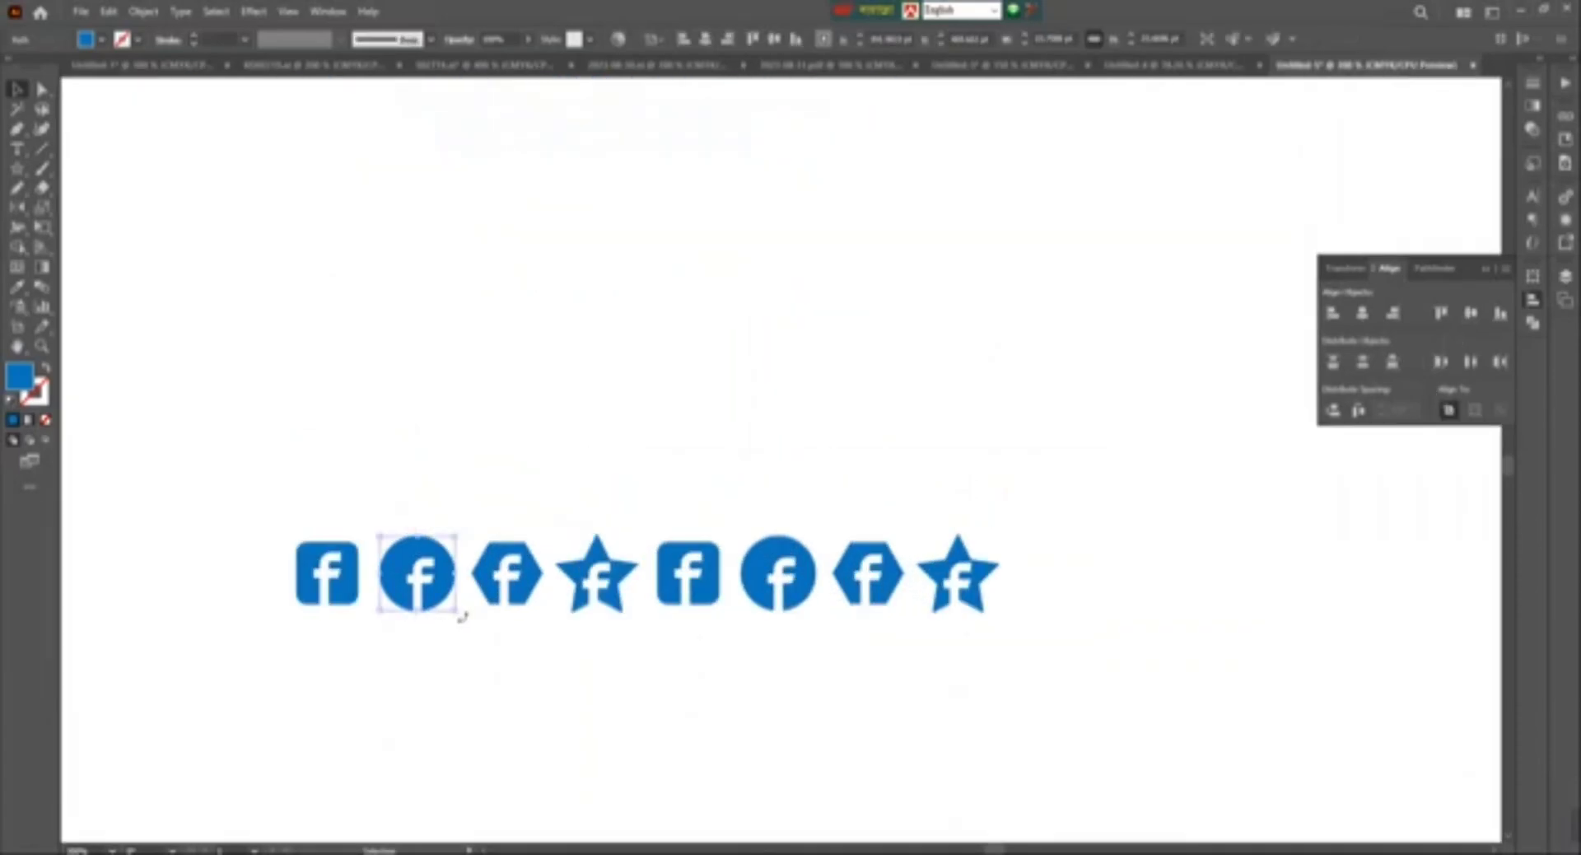
{"action": "left_click", "coordinate": [47, 372]}
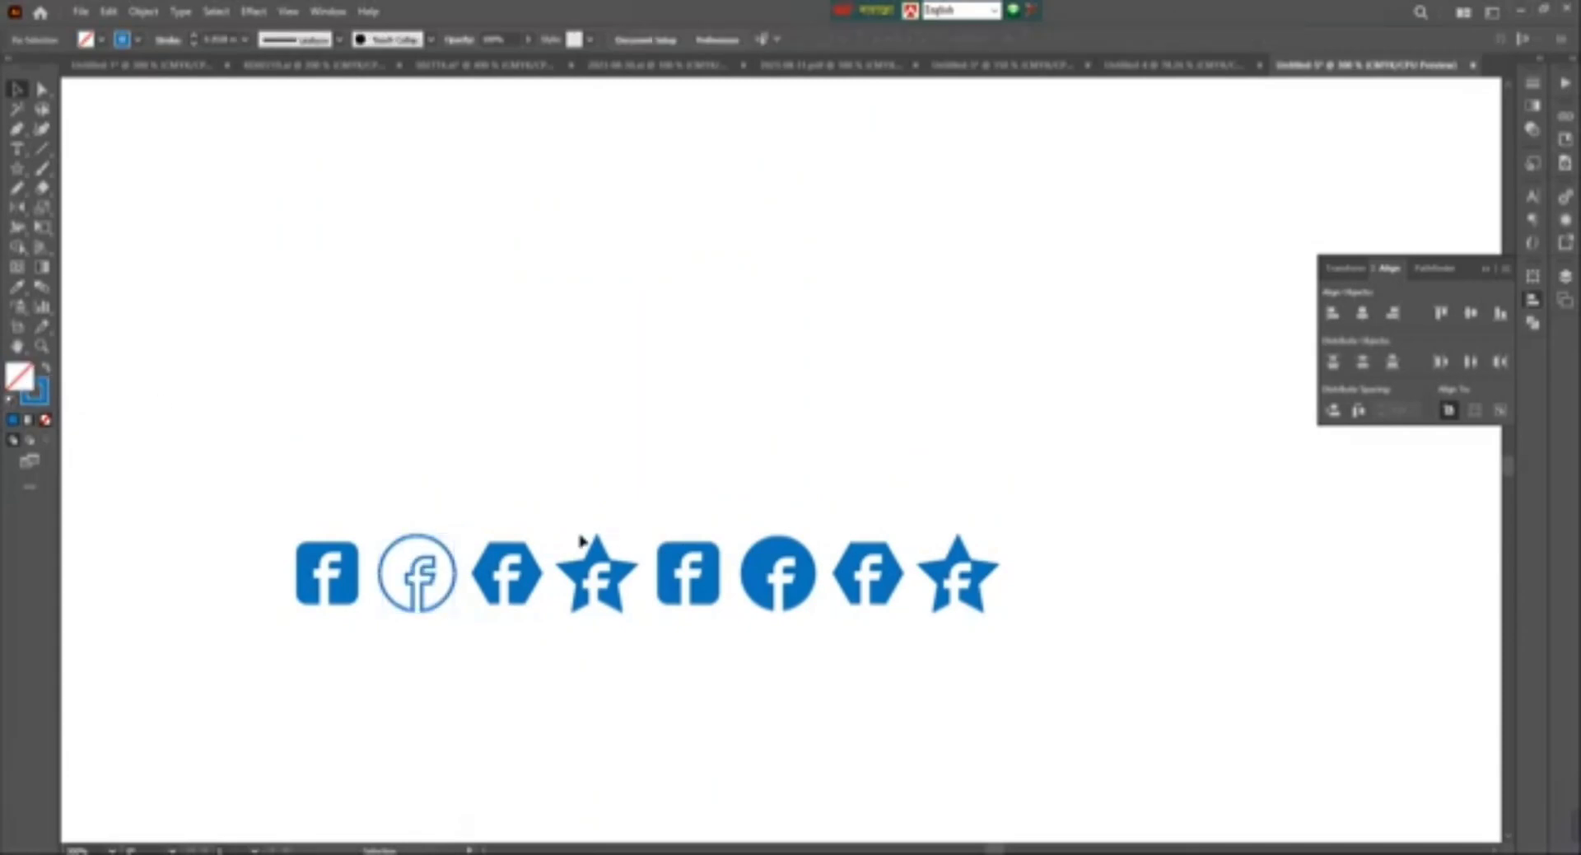
{"action": "left_click", "coordinate": [586, 550]}
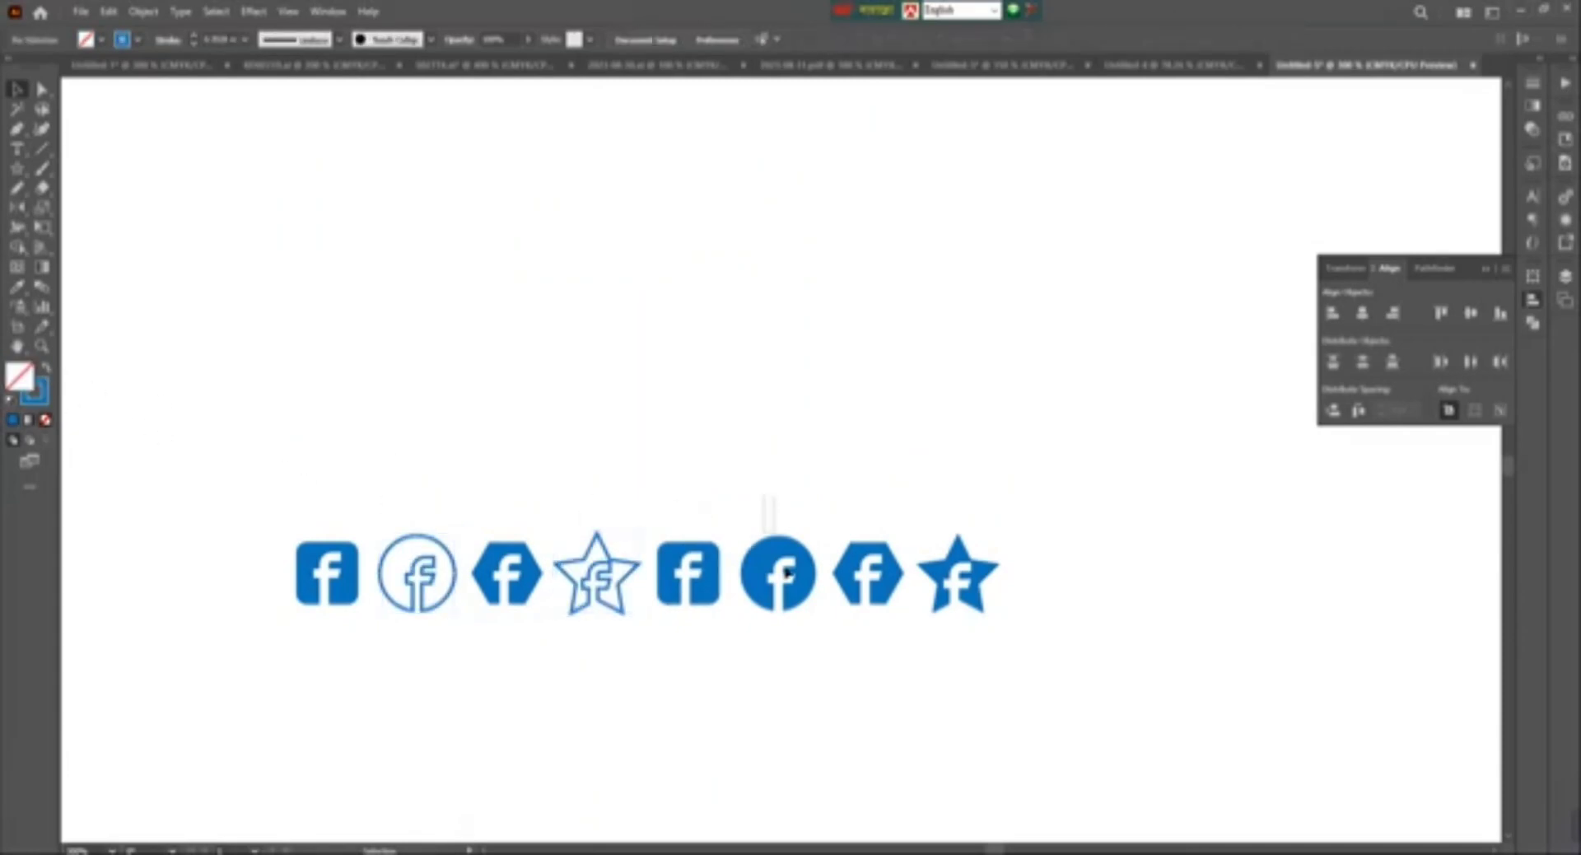
- Try swapping fill and stroke on the second circle icon, and undo it
{"action": "left_click", "coordinate": [789, 594]}
{"action": "left_click", "coordinate": [46, 369]}
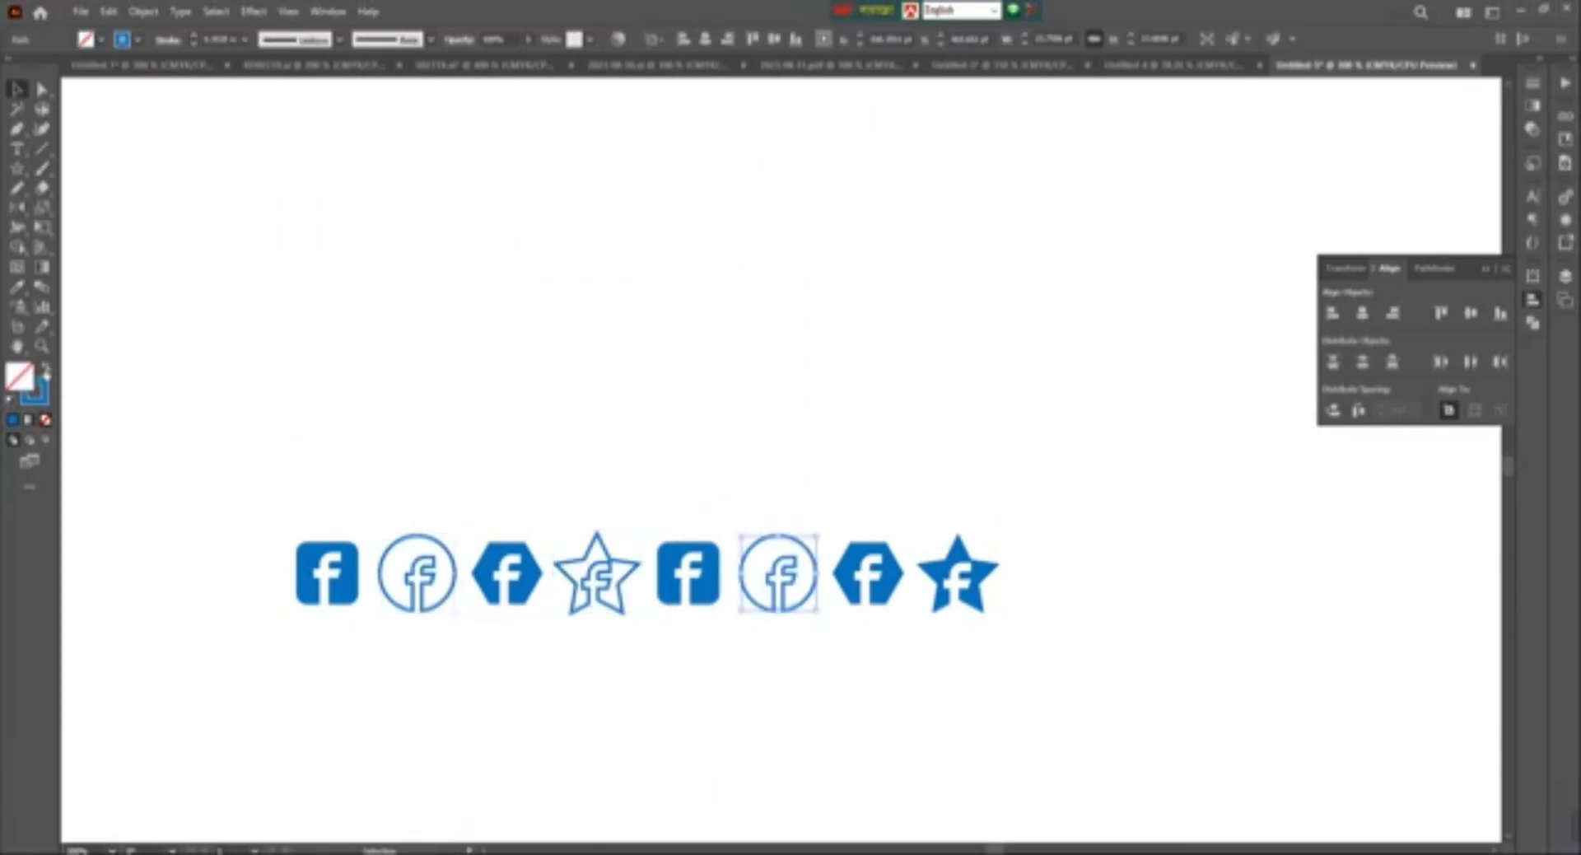
{"action": "key", "text": "ctrl+z"}
{"action": "left_click", "coordinate": [822, 698]}
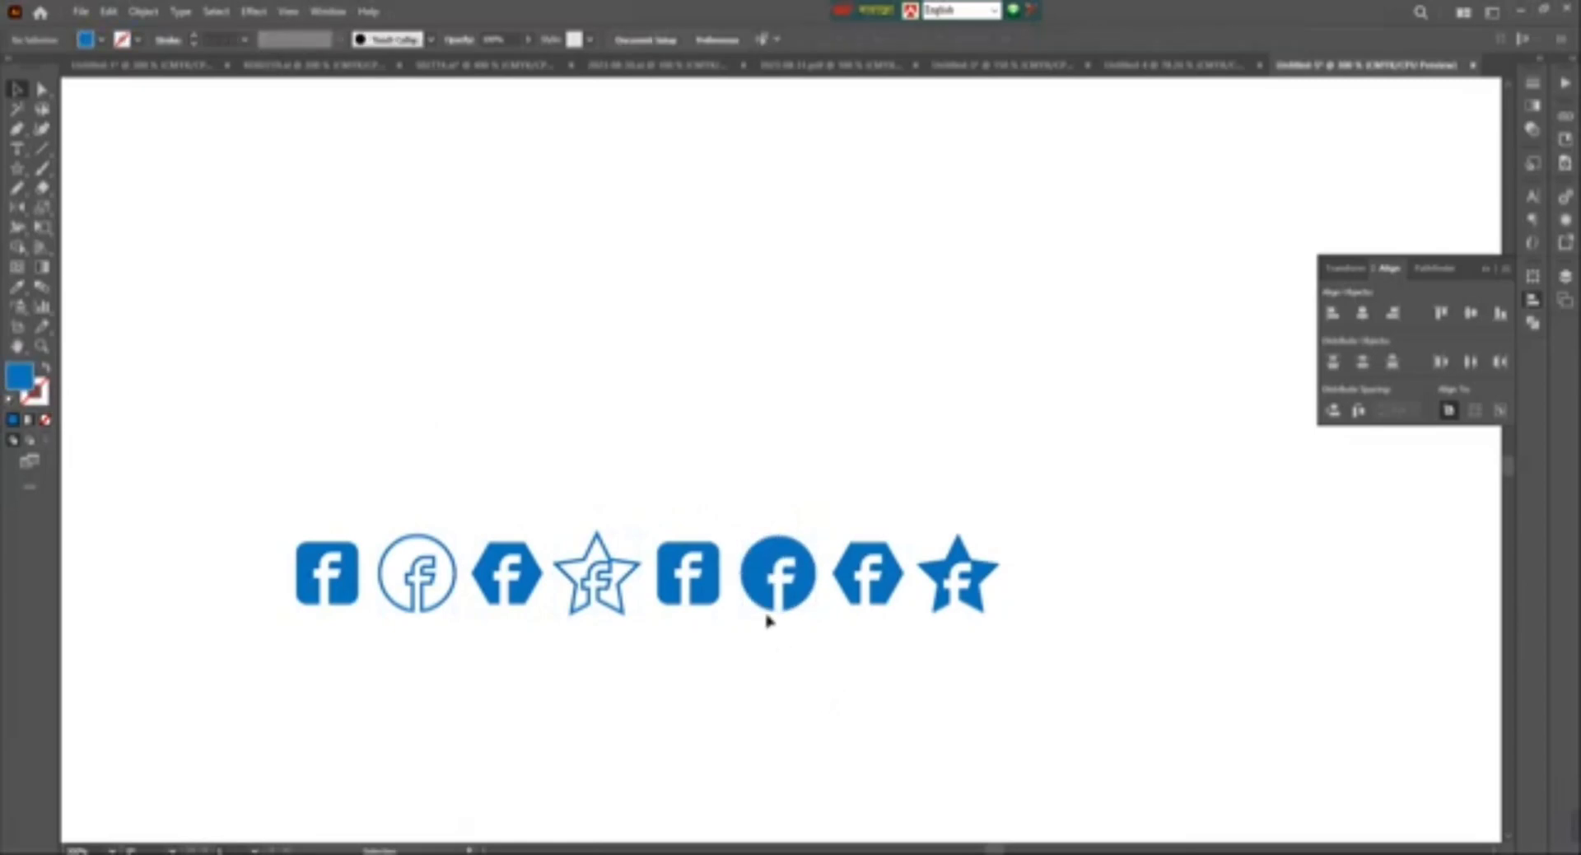
- Move the four solid duplicate icons into a second row directly beneath the first four
{"action": "left_click", "coordinate": [696, 577]}
{"action": "left_click_drag", "start_coordinate": [688, 486], "coordinate": [1002, 690]}
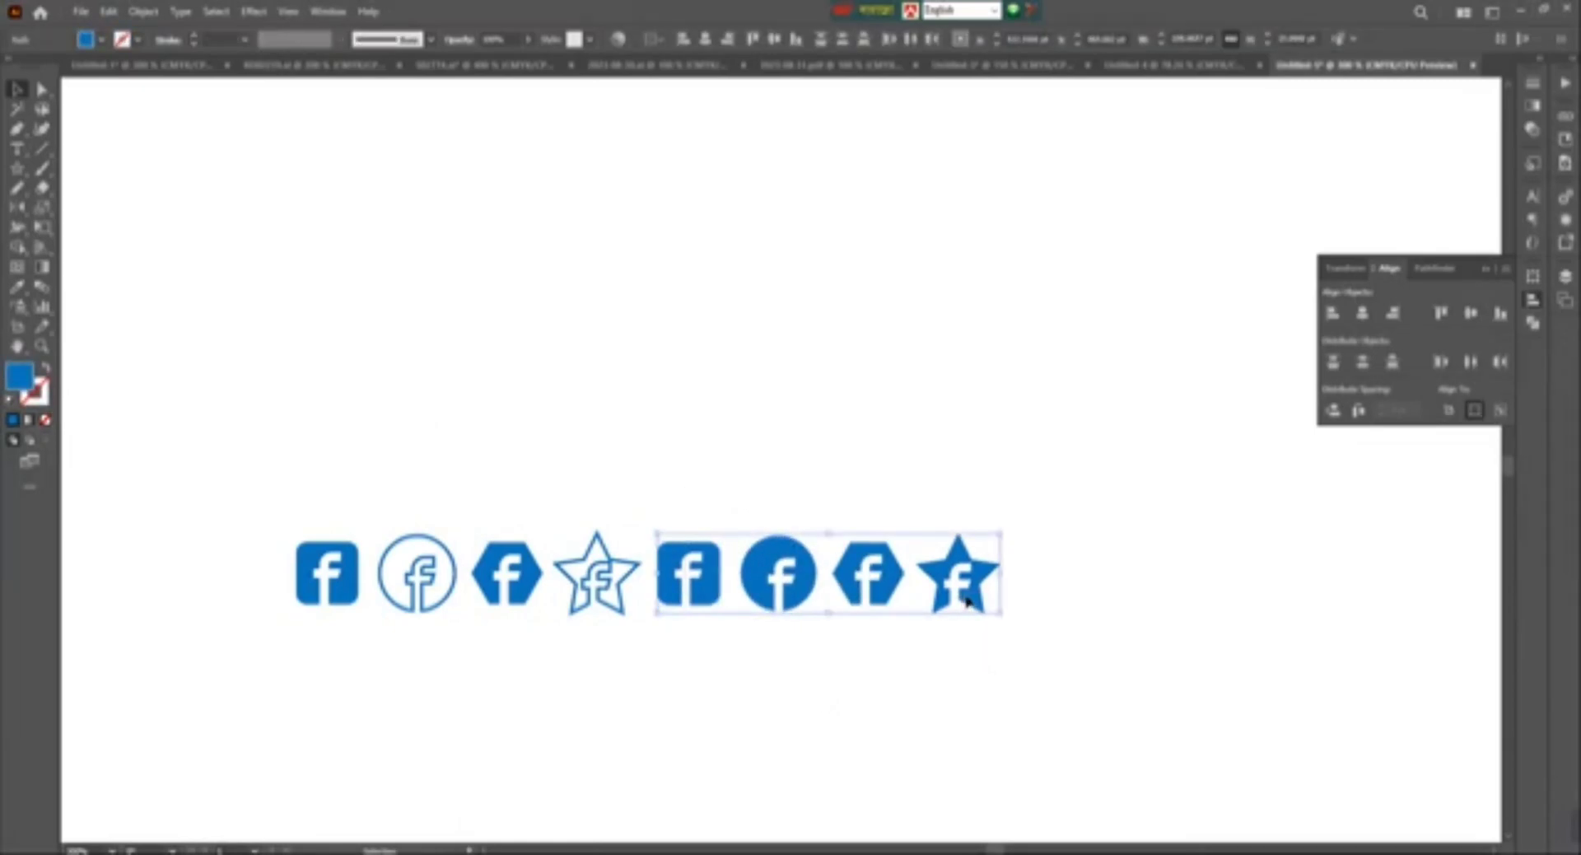
{"action": "left_click_drag", "start_coordinate": [967, 593], "coordinate": [607, 710]}
{"action": "left_click_drag", "start_coordinate": [745, 470], "coordinate": [251, 617]}
{"action": "left_click", "coordinate": [422, 738]}
{"action": "left_click", "coordinate": [346, 713]}
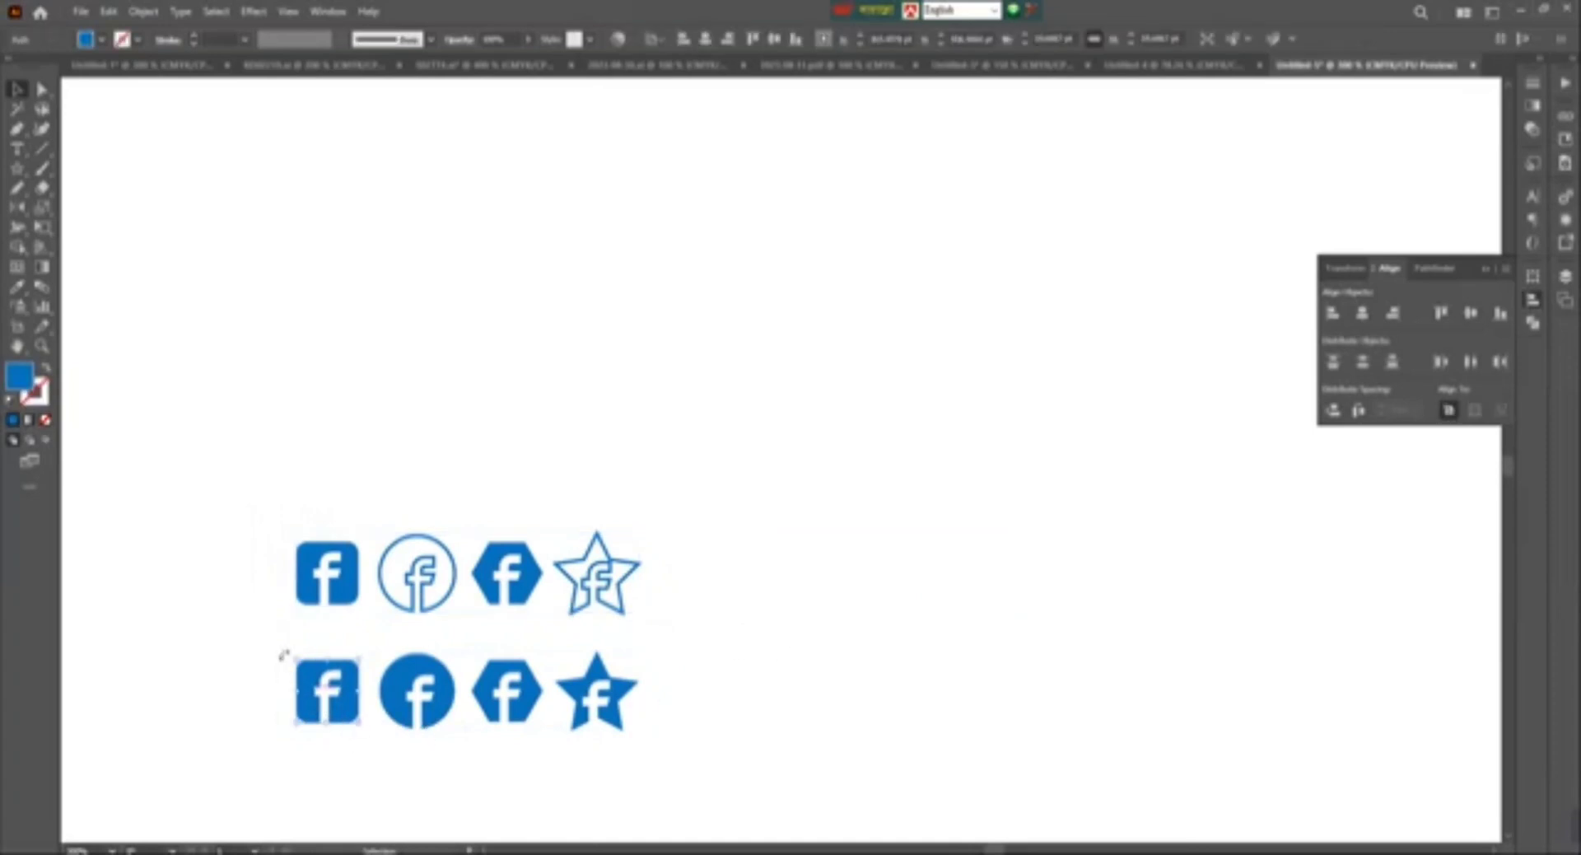
- Turn the second-row rounded square and hexagon icons into blue outlines by swapping their fill and stroke
{"action": "left_click", "coordinate": [48, 370]}
{"action": "left_click", "coordinate": [462, 633]}
{"action": "left_click", "coordinate": [486, 677]}
{"action": "left_click", "coordinate": [47, 370]}
{"action": "left_click", "coordinate": [776, 621]}
- Move the second row of icons up closer beneath the first row
{"action": "left_click_drag", "start_coordinate": [268, 638], "coordinate": [696, 768]}
{"action": "key", "text": "Up"}
{"action": "key", "text": "Up"}
{"action": "key", "text": "Up"}
{"action": "key", "text": "Up"}
{"action": "key", "text": "Up"}
{"action": "key", "text": "Up"}
{"action": "key", "text": "Up"}
{"action": "key", "text": "Up"}
{"action": "key", "text": "Up"}
{"action": "key", "text": "Up"}
{"action": "key", "text": "Up"}
{"action": "key", "text": "Up"}
{"action": "key", "text": "Up"}
{"action": "key", "text": "Up"}
{"action": "key", "text": "Down"}
{"action": "key", "text": "Down"}
{"action": "key", "text": "Down"}
{"action": "key", "text": "Down"}
{"action": "key", "text": "Down"}
- Expand all eight icons so their outlines become filled shapes
{"action": "left_click_drag", "start_coordinate": [234, 481], "coordinate": [813, 743]}
{"action": "left_click", "coordinate": [144, 12]}
{"action": "left_click", "coordinate": [165, 226]}
{"action": "left_click", "coordinate": [576, 704]}
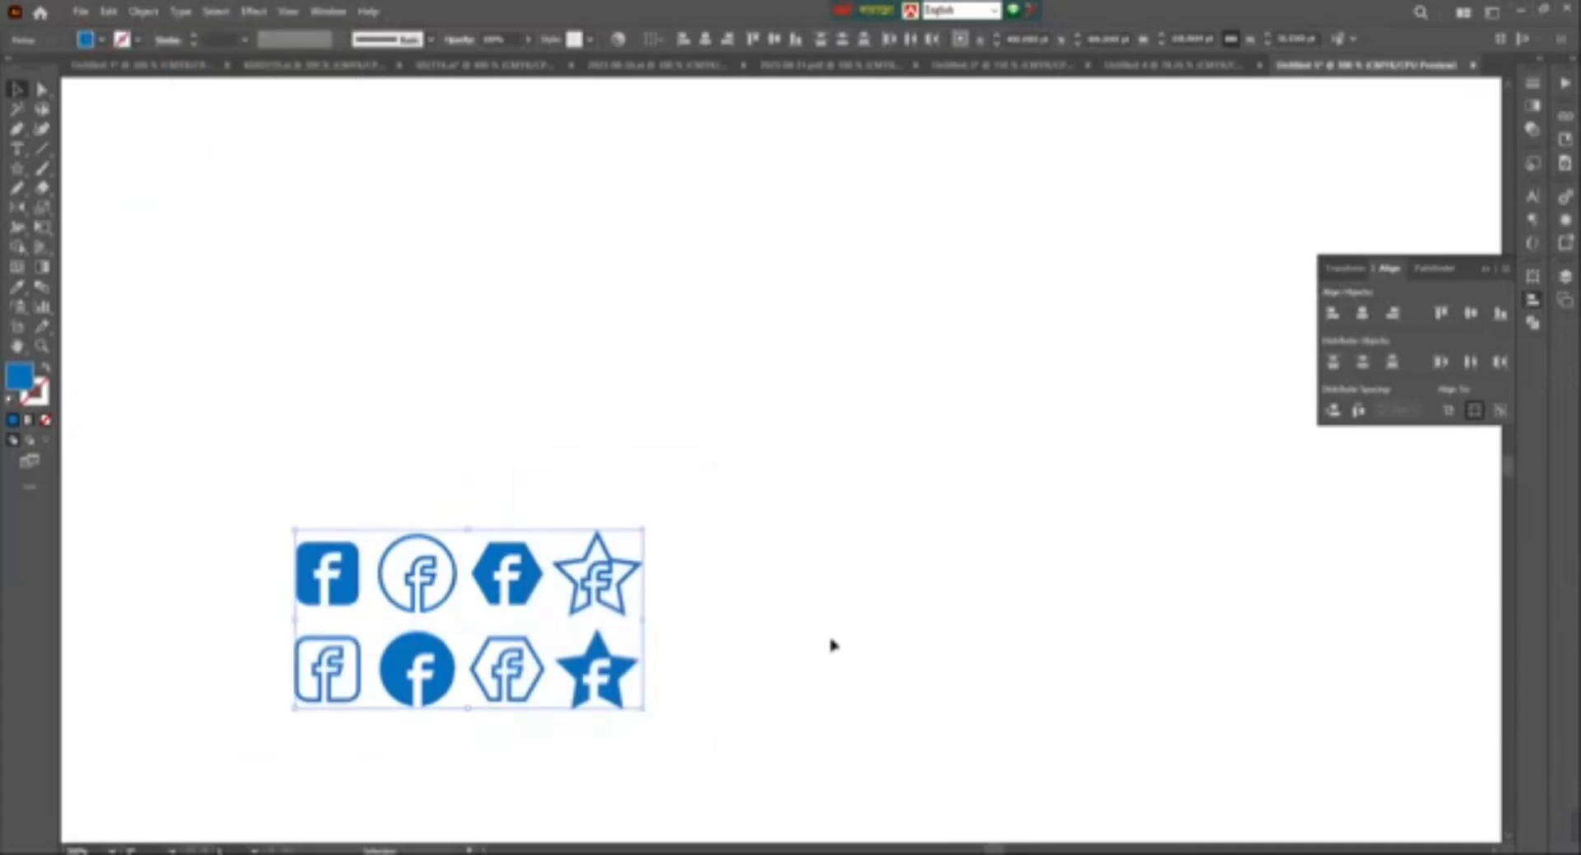
- Recolour the outlined circle icon red and the solid hexagon icon purple
{"action": "left_click", "coordinate": [436, 594]}
{"action": "left_click", "coordinate": [88, 39]}
{"action": "left_click", "coordinate": [548, 390]}
{"action": "left_click", "coordinate": [507, 573]}
{"action": "left_click", "coordinate": [87, 39]}
{"action": "left_click", "coordinate": [159, 84]}
{"action": "left_click", "coordinate": [87, 39]}
{"action": "left_click", "coordinate": [103, 78]}
{"action": "left_click", "coordinate": [534, 521]}
{"action": "left_click", "coordinate": [506, 573]}
{"action": "left_click", "coordinate": [87, 39]}
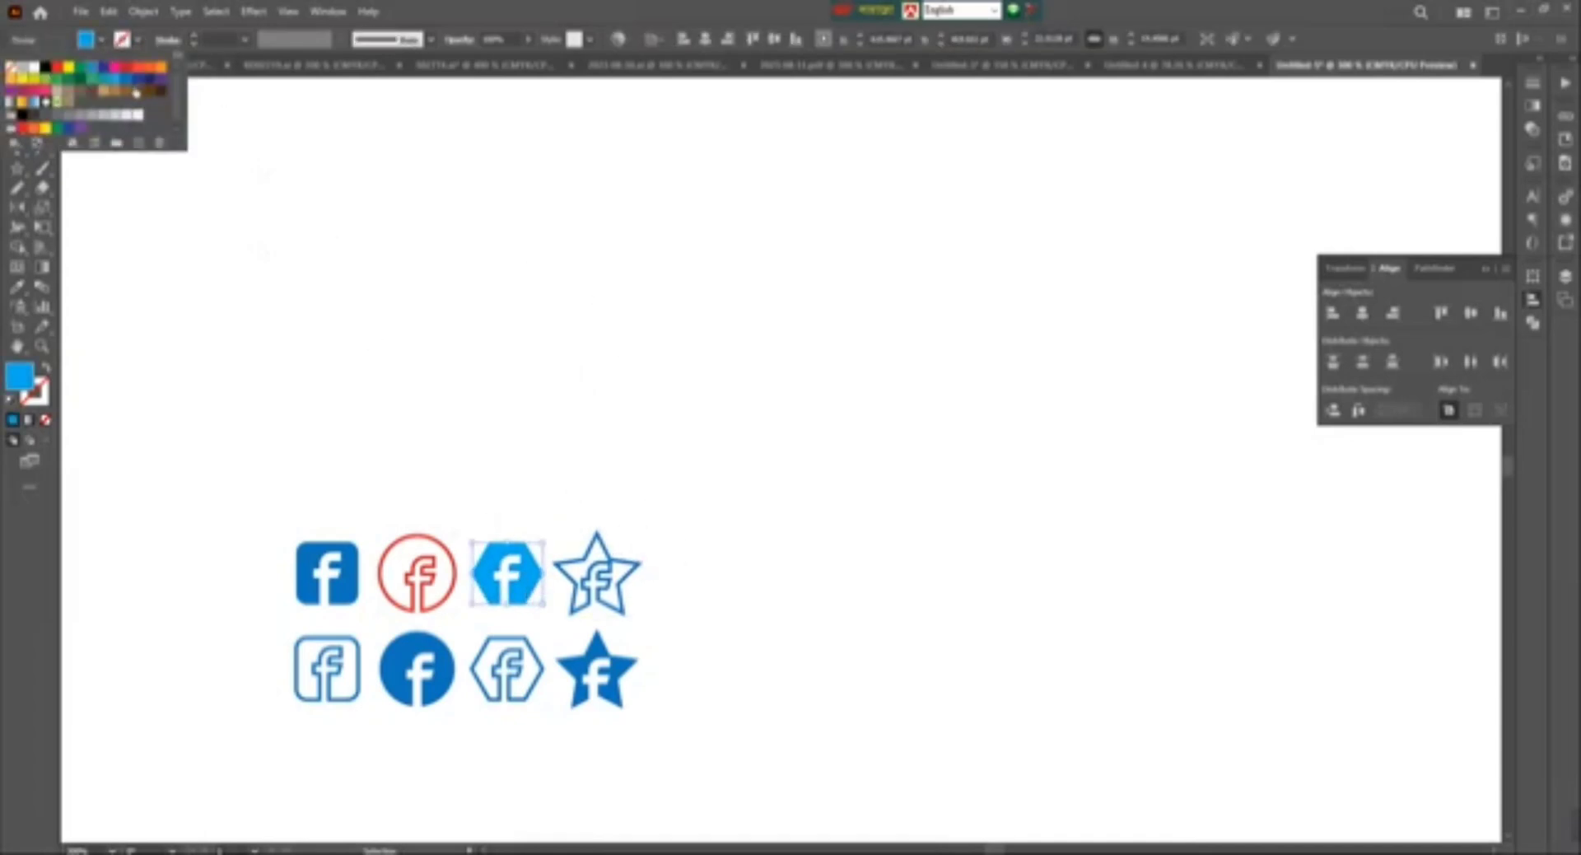
{"action": "left_click", "coordinate": [159, 84]}
- Recolour the outlined star icon orange and the outlined rounded square icon green
{"action": "left_click", "coordinate": [576, 592]}
{"action": "left_click", "coordinate": [88, 38]}
{"action": "left_click", "coordinate": [162, 70]}
{"action": "left_click", "coordinate": [761, 450]}
{"action": "scroll", "coordinate": [761, 450], "scroll_direction": "down", "scroll_amount": 1}
{"action": "left_click_drag", "start_coordinate": [237, 605], "coordinate": [342, 649]}
{"action": "left_click", "coordinate": [88, 39]}
{"action": "left_click", "coordinate": [80, 69]}
{"action": "left_click", "coordinate": [873, 519]}
- Recolour the solid circle icon dark navy and the outlined hexagon icon yellow
{"action": "left_click_drag", "start_coordinate": [447, 684], "coordinate": [388, 638]}
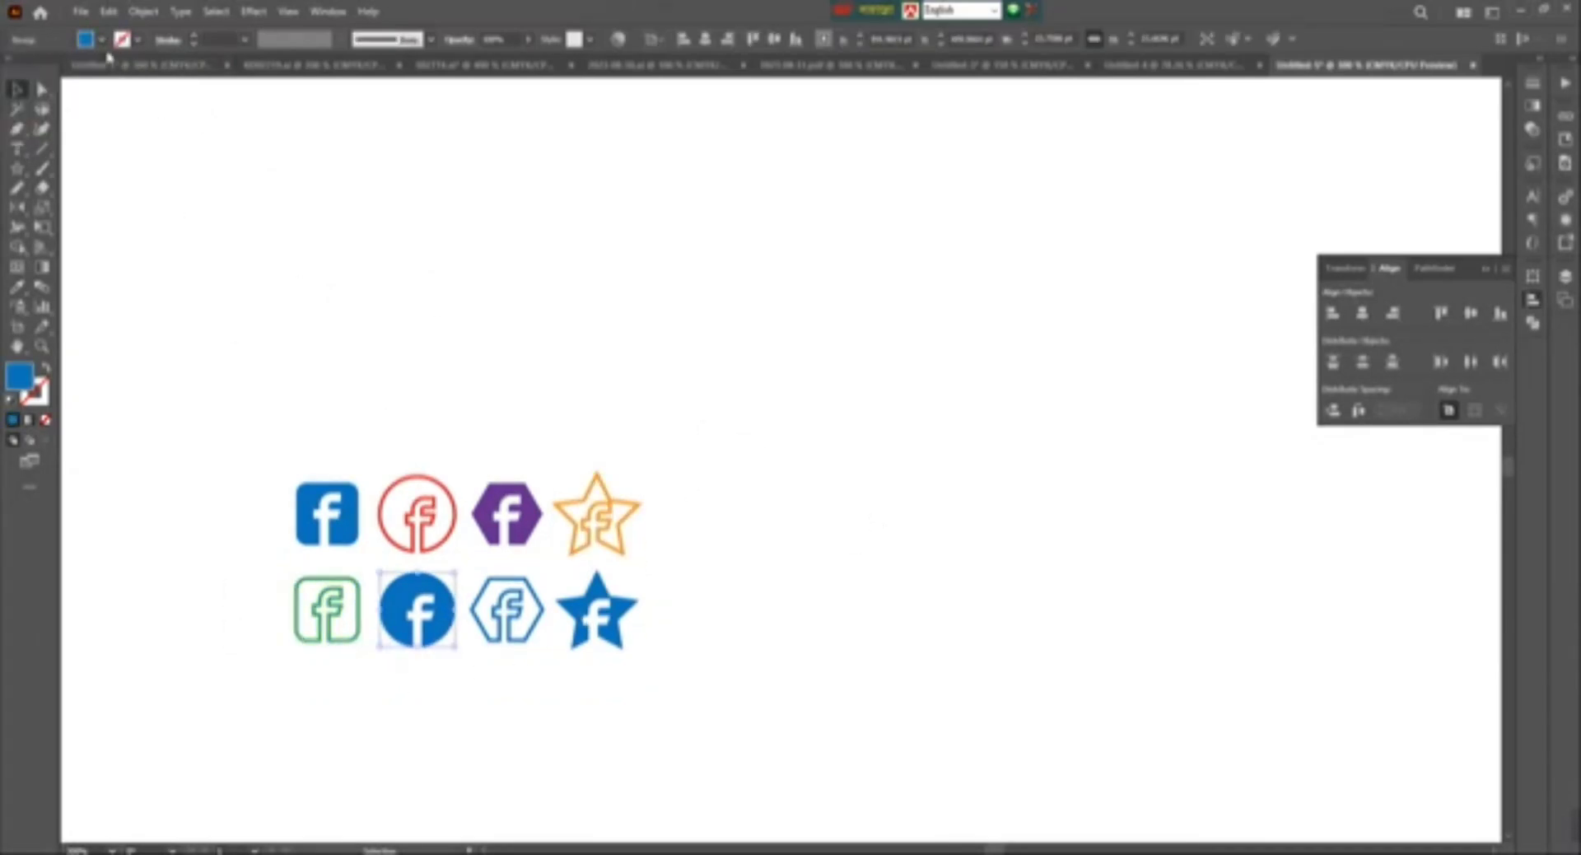
{"action": "left_click", "coordinate": [87, 38]}
{"action": "left_click", "coordinate": [147, 82]}
{"action": "left_click", "coordinate": [823, 530]}
{"action": "left_click_drag", "start_coordinate": [474, 669], "coordinate": [519, 626]}
{"action": "left_click", "coordinate": [100, 41]}
{"action": "left_click", "coordinate": [69, 68]}
{"action": "left_click", "coordinate": [735, 576]}
- Recolour the solid star icon in the second row pink
{"action": "left_click_drag", "start_coordinate": [677, 608], "coordinate": [584, 673]}
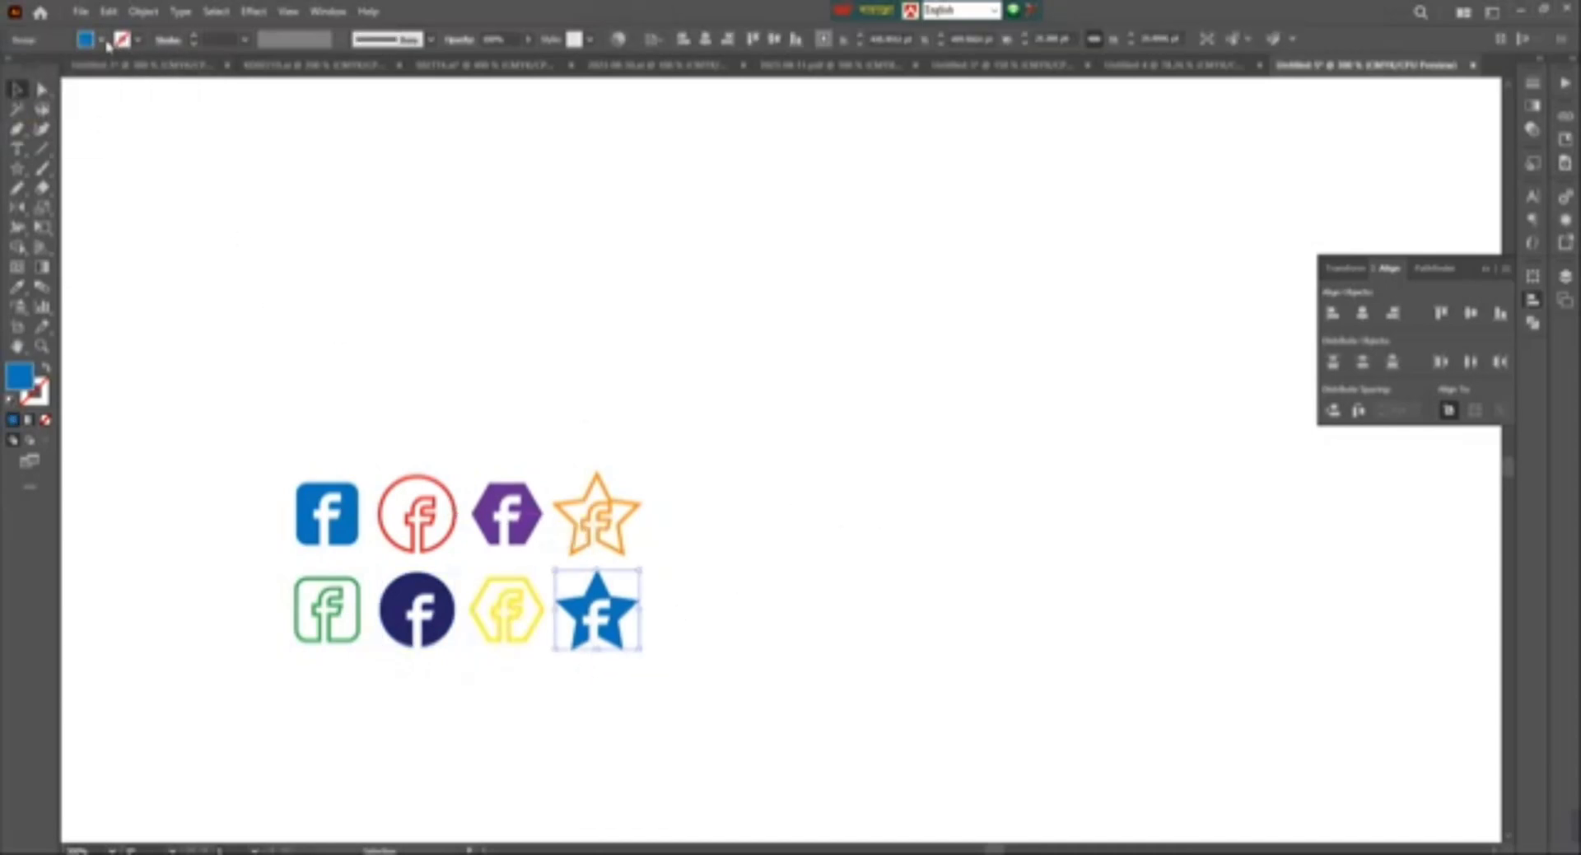
{"action": "left_click", "coordinate": [103, 41]}
{"action": "left_click", "coordinate": [46, 93]}
{"action": "left_click", "coordinate": [759, 378]}
- Group the eight coloured icons together
{"action": "left_click_drag", "start_coordinate": [760, 378], "coordinate": [284, 716]}
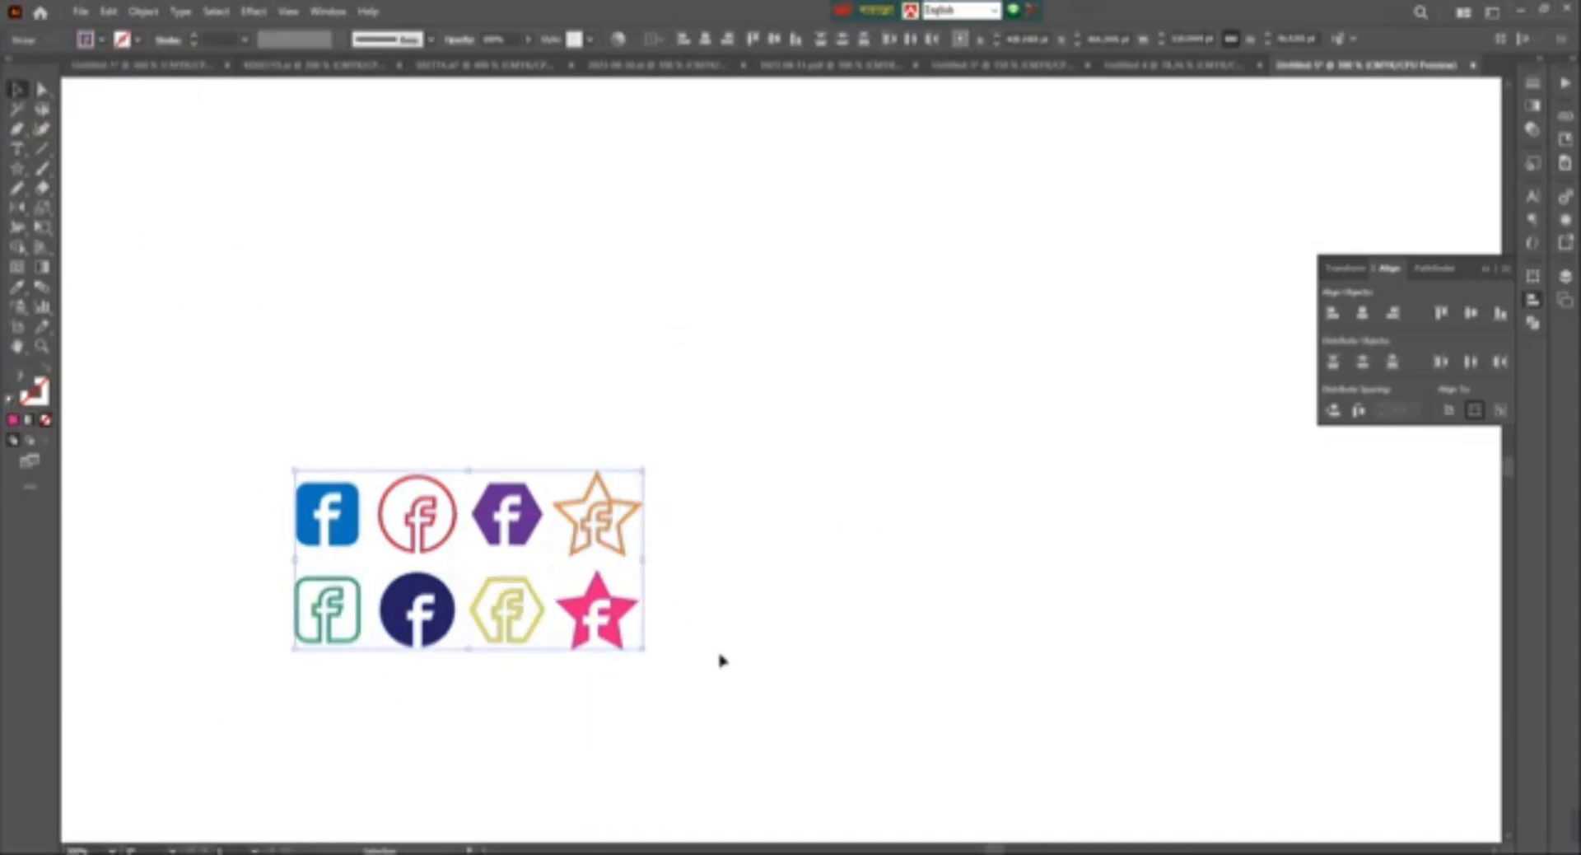
{"action": "right_click", "coordinate": [601, 604]}
{"action": "left_click", "coordinate": [694, 455]}
{"action": "left_click_drag", "start_coordinate": [736, 433], "coordinate": [277, 668]}
{"action": "right_click", "coordinate": [374, 643]}
{"action": "left_click", "coordinate": [920, 560]}
{"action": "left_click", "coordinate": [919, 558]}
- Move the icon group to just above the beginning of the facebook wordmark
{"action": "key", "text": "ctrl+minus"}
{"action": "key", "text": "ctrl+minus"}
{"action": "scroll", "coordinate": [778, 574], "scroll_direction": "up", "scroll_amount": 3}
{"action": "left_click_drag", "start_coordinate": [694, 673], "coordinate": [327, 144]}
{"action": "scroll", "coordinate": [368, 376], "scroll_direction": "up", "scroll_amount": 6}
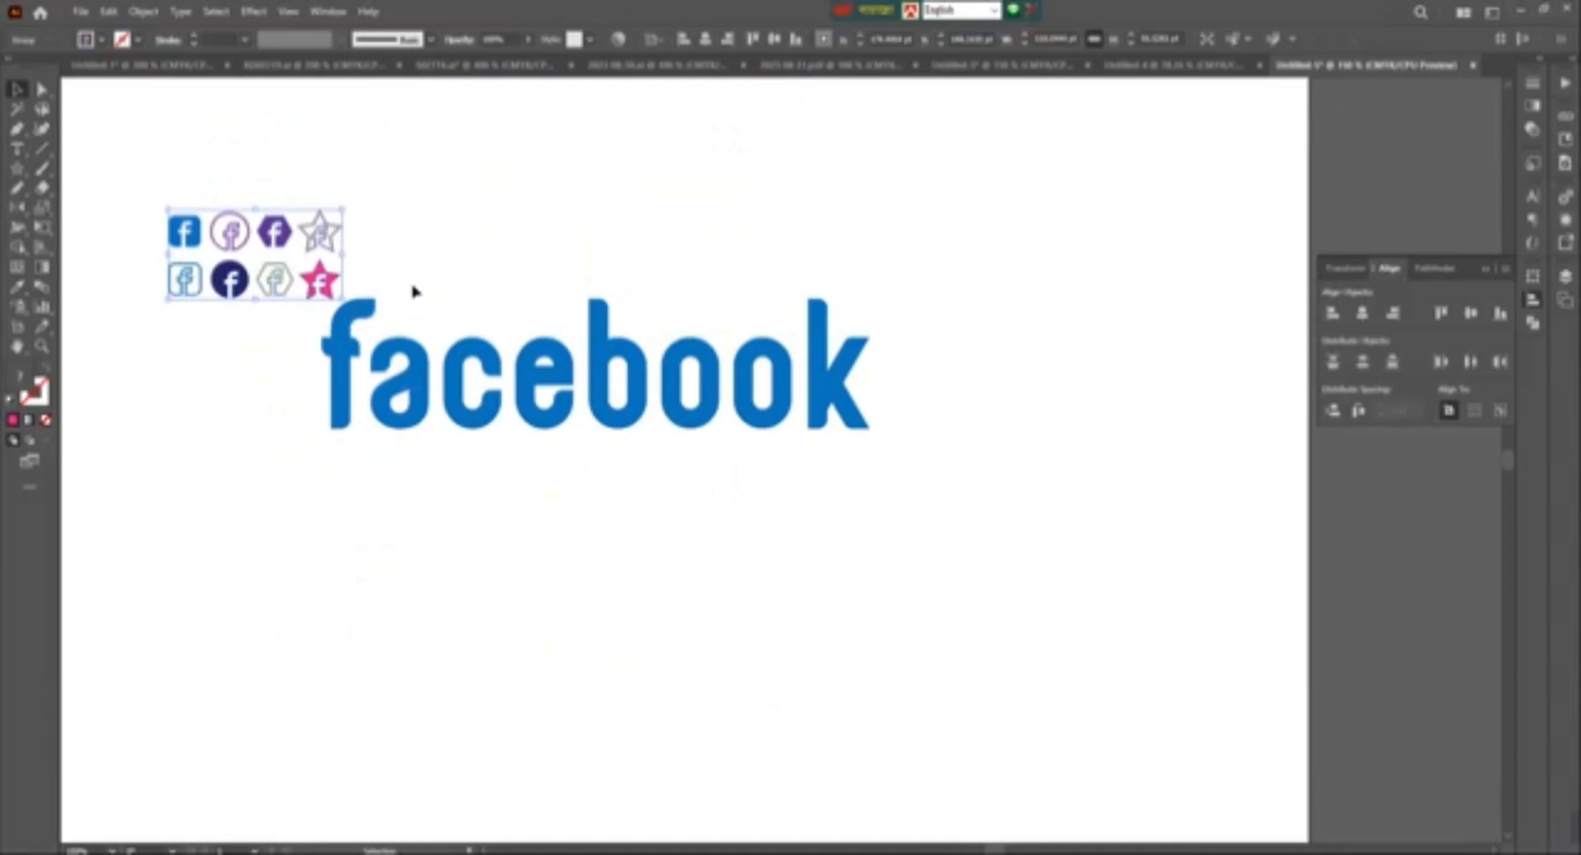
- Ungroup the facebook wordmark into separate letters
{"action": "left_click_drag", "start_coordinate": [260, 368], "coordinate": [921, 504]}
{"action": "right_click", "coordinate": [699, 432]}
{"action": "left_click", "coordinate": [783, 480]}
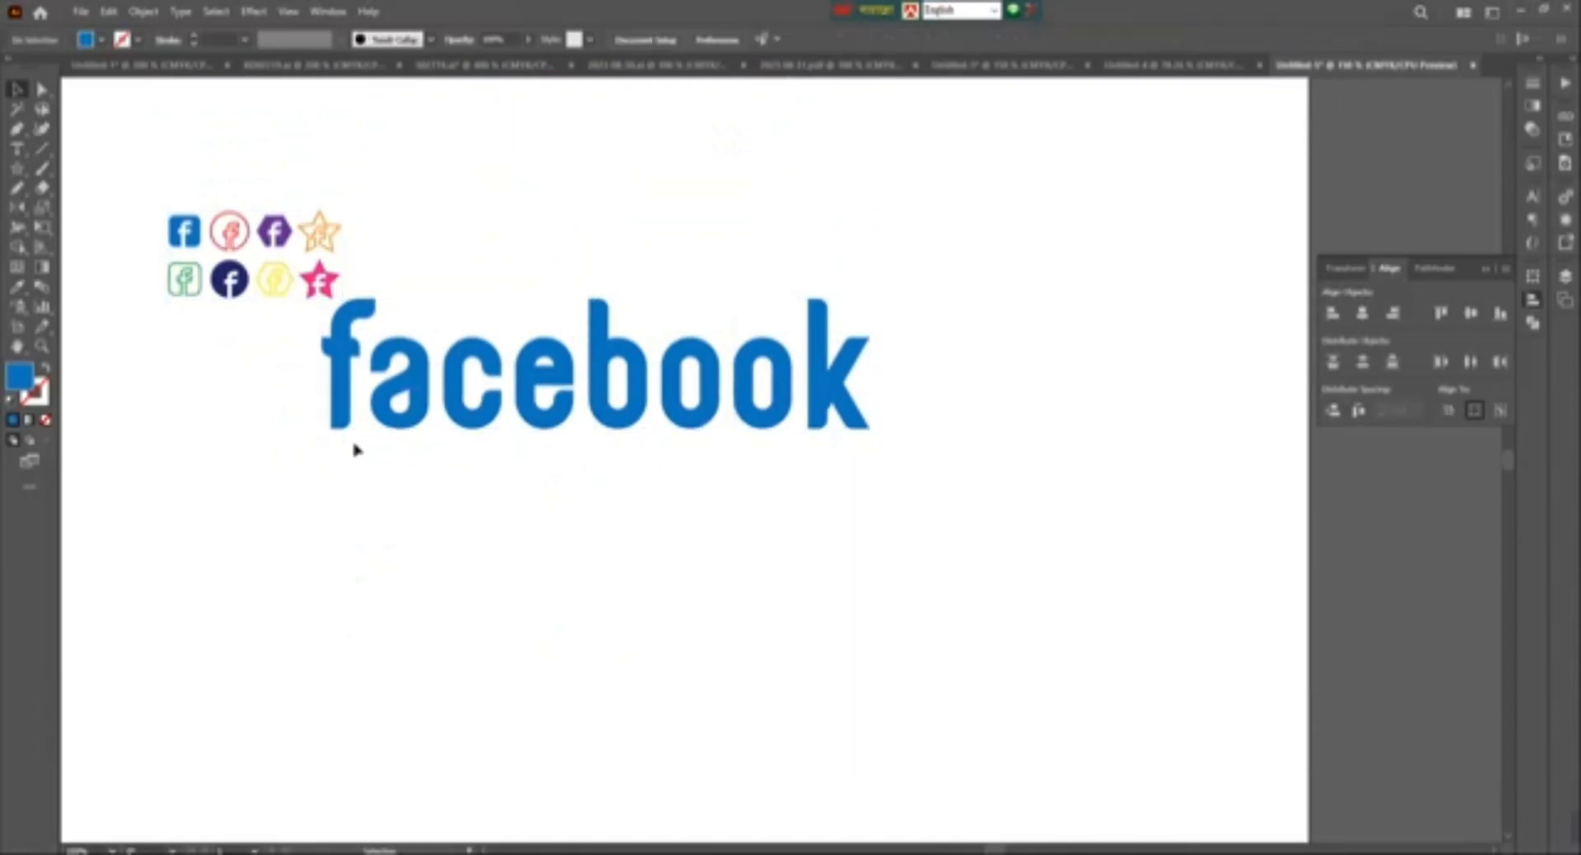
- Try filling the wordmark's letter f with the icon group using the Fillinger script's default settings
{"action": "left_click_drag", "start_coordinate": [328, 285], "coordinate": [332, 289]}
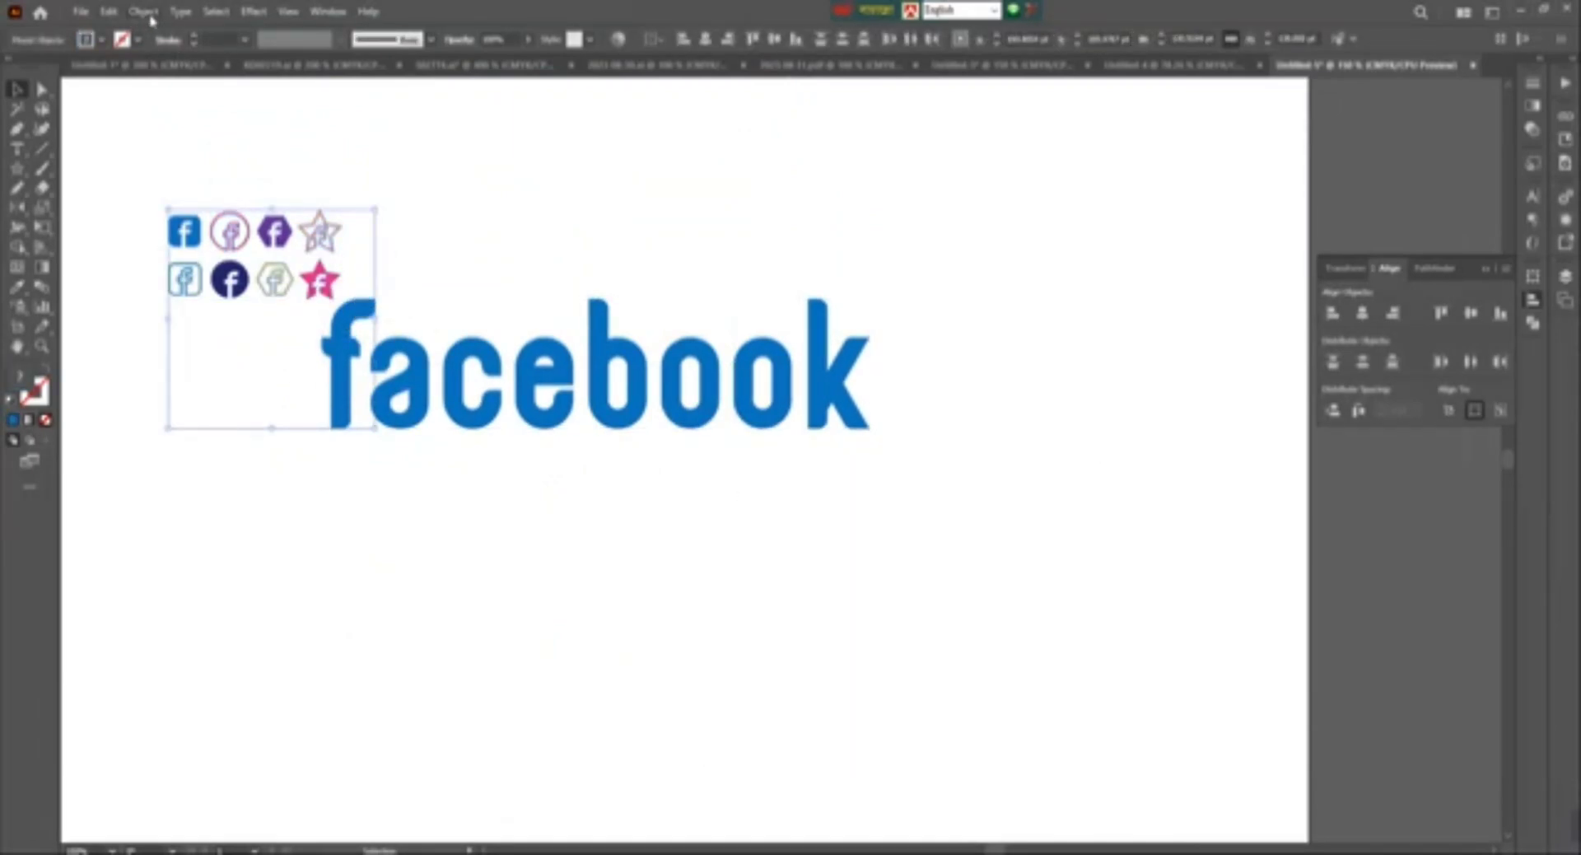
{"action": "key", "text": "ctrl+plus"}
{"action": "left_click_drag", "start_coordinate": [969, 635], "coordinate": [527, 534]}
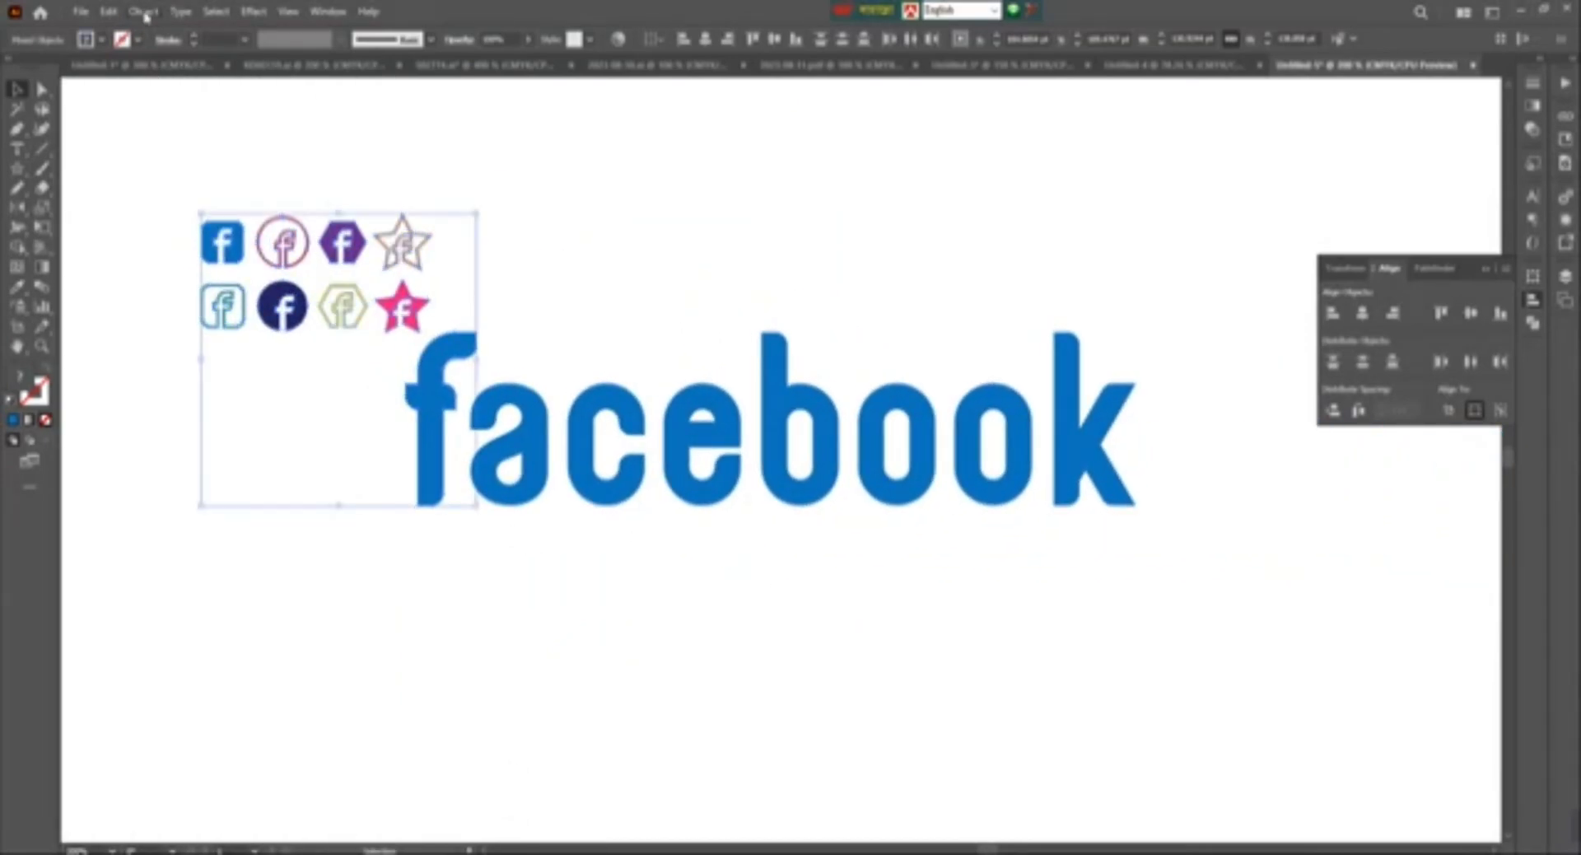
{"action": "left_click", "coordinate": [144, 12]}
{"action": "key", "text": "Left"}
{"action": "key", "text": "Left"}
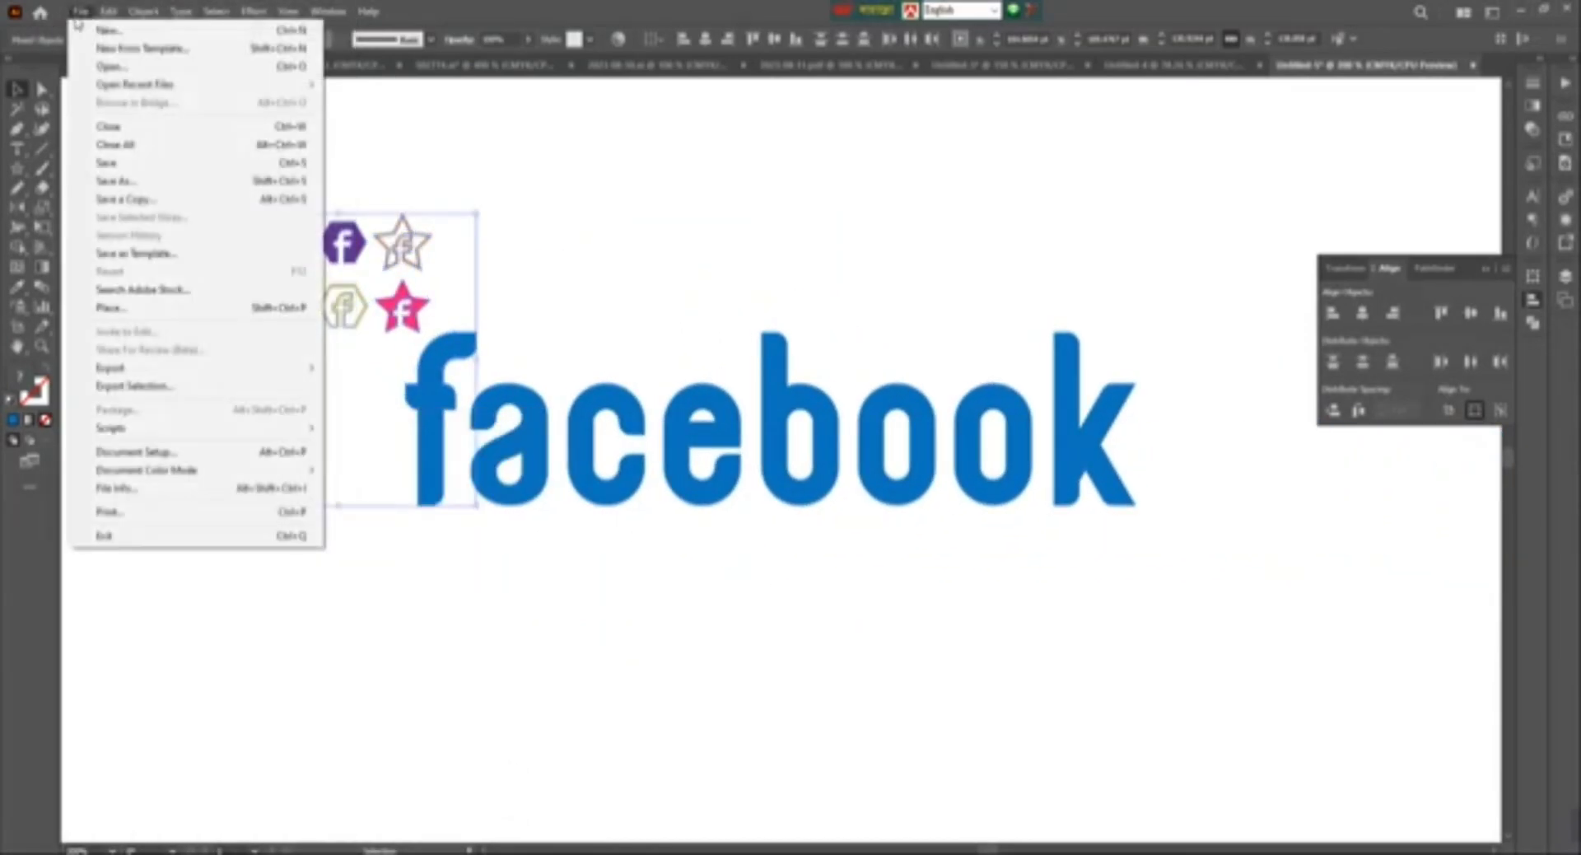
{"action": "mouse_move", "coordinate": [148, 428]}
{"action": "left_click", "coordinate": [362, 429]}
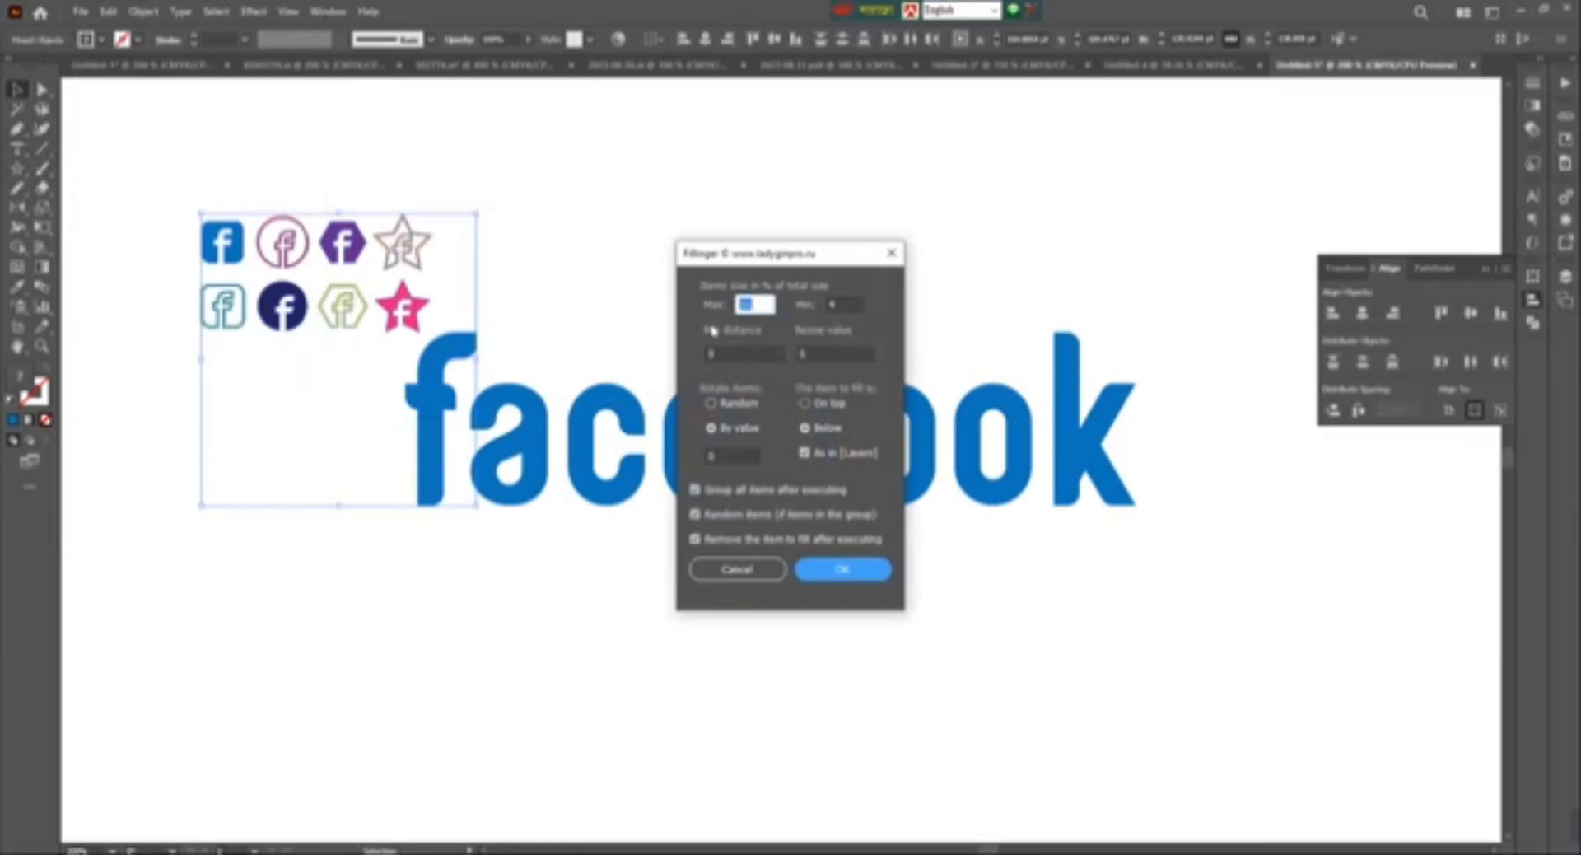
{"action": "left_click", "coordinate": [820, 571]}
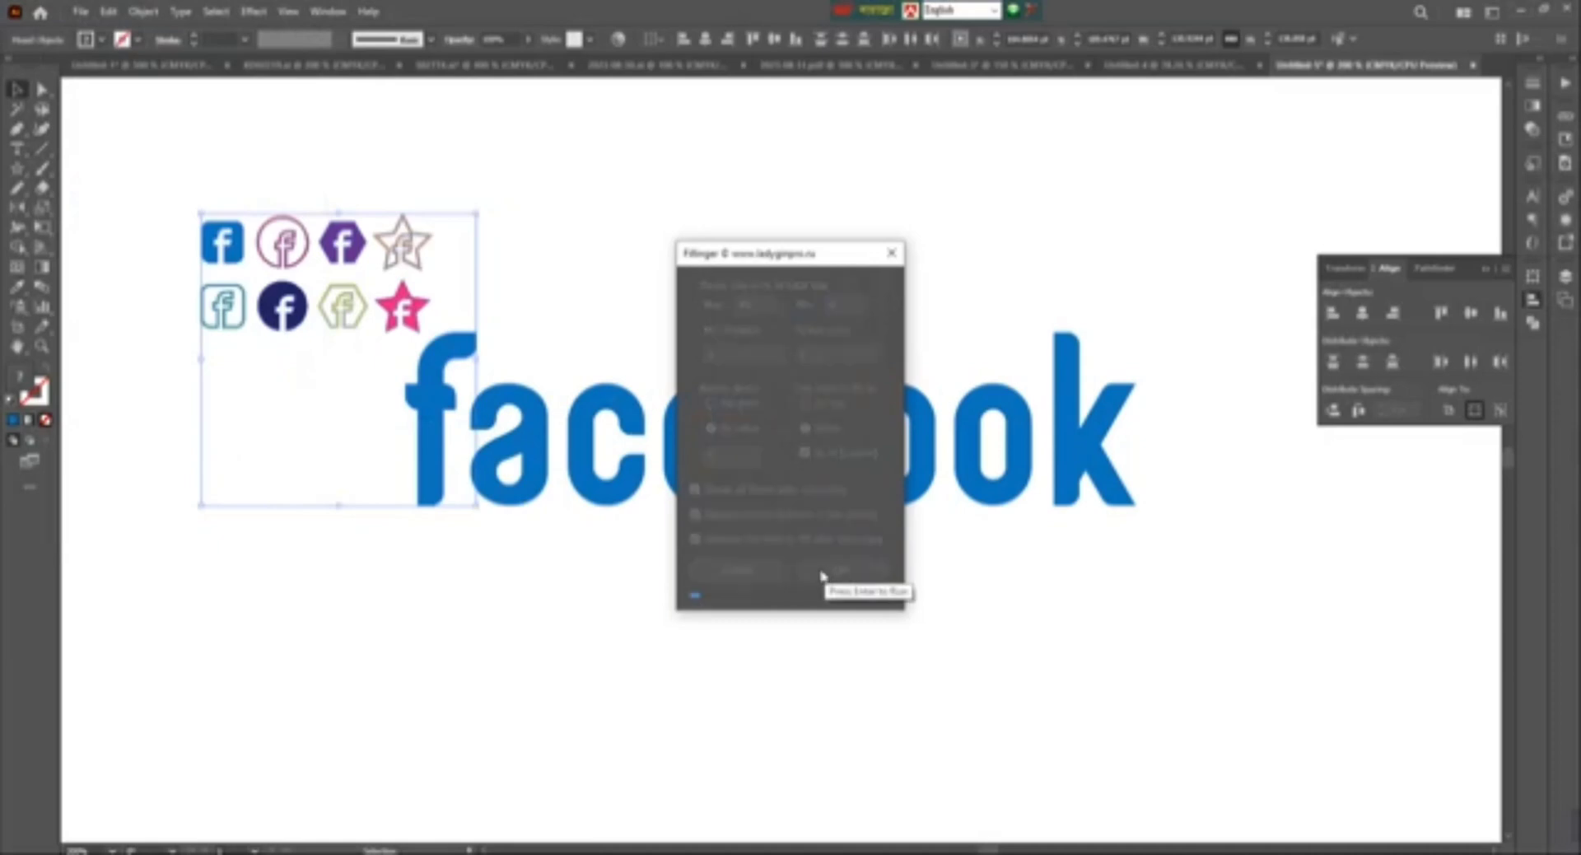
{"action": "left_click", "coordinate": [575, 579]}
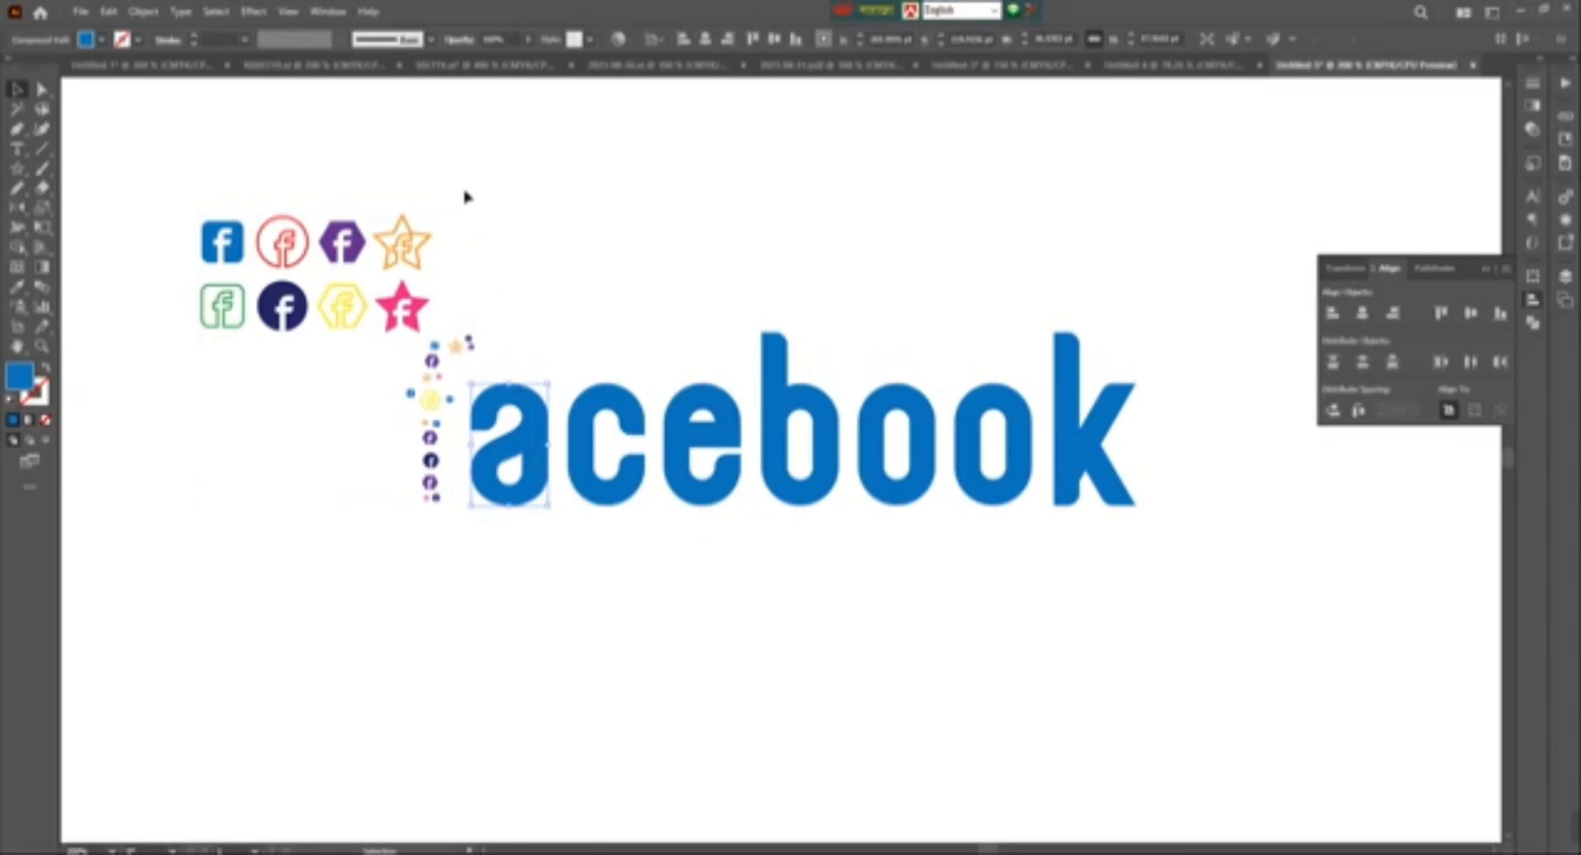
- Try filling the letter a with the icons using the Fillinger script, and undo both letter fills
{"action": "left_click", "coordinate": [358, 268]}
{"action": "left_click", "coordinate": [80, 12]}
{"action": "mouse_move", "coordinate": [145, 410]}
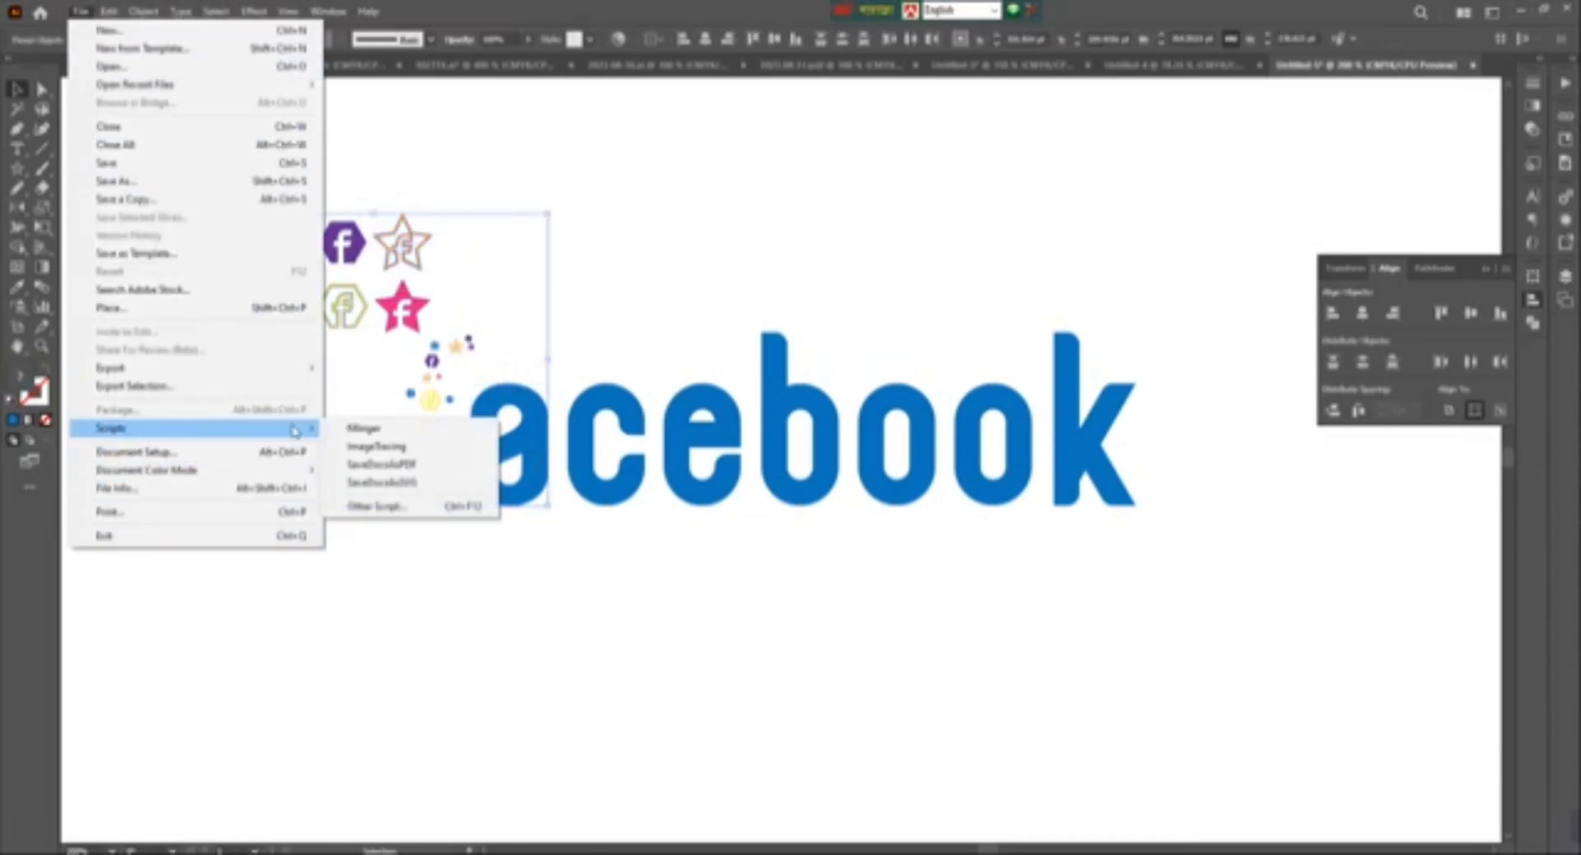
{"action": "left_click", "coordinate": [354, 429]}
{"action": "left_click", "coordinate": [815, 571]}
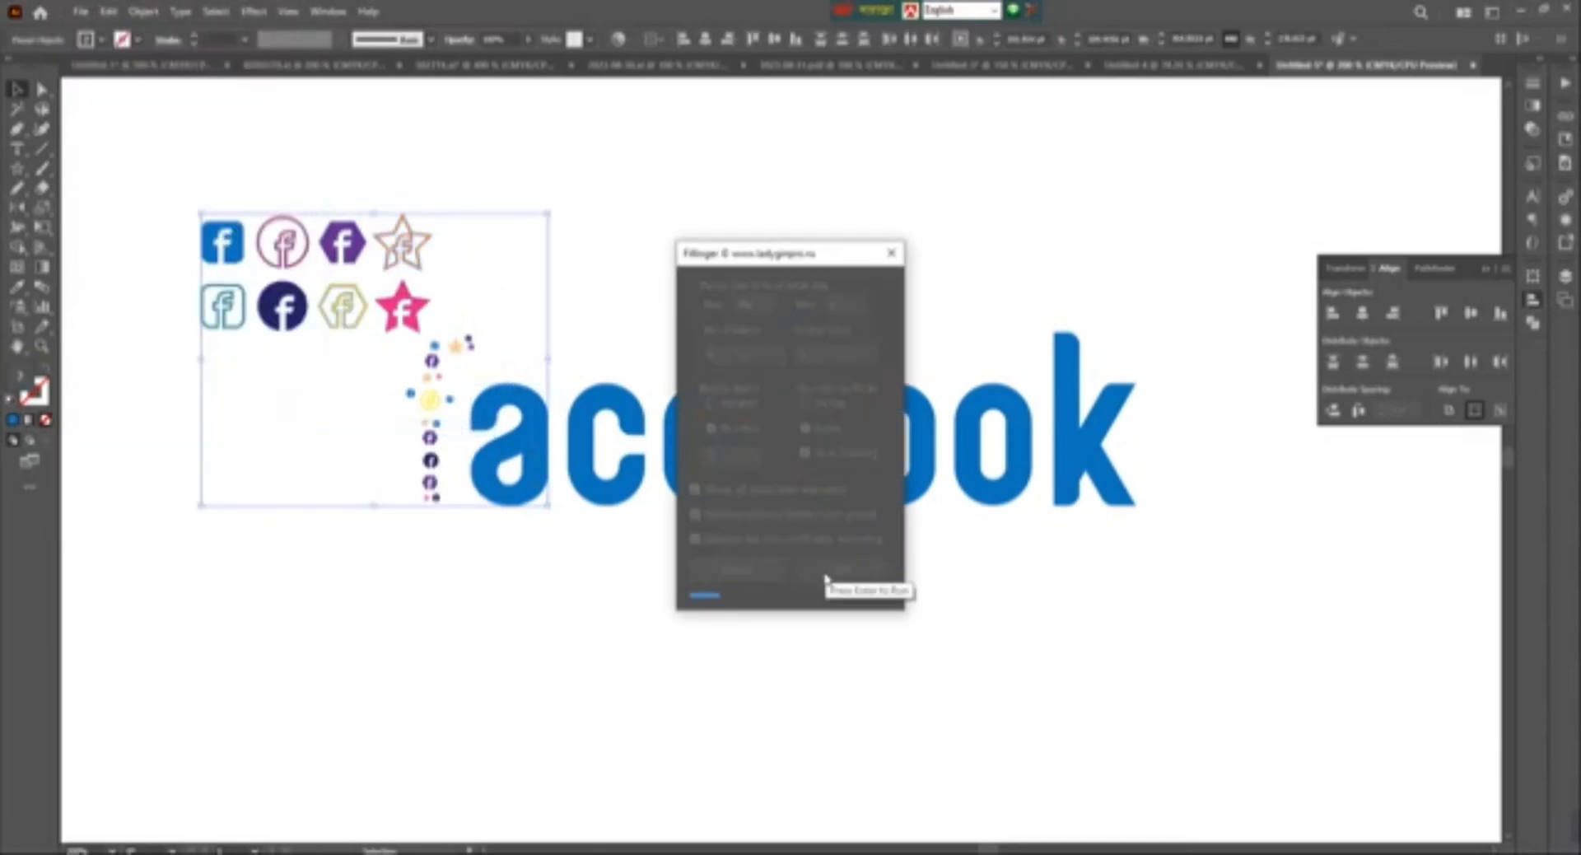
{"action": "left_click", "coordinate": [630, 616]}
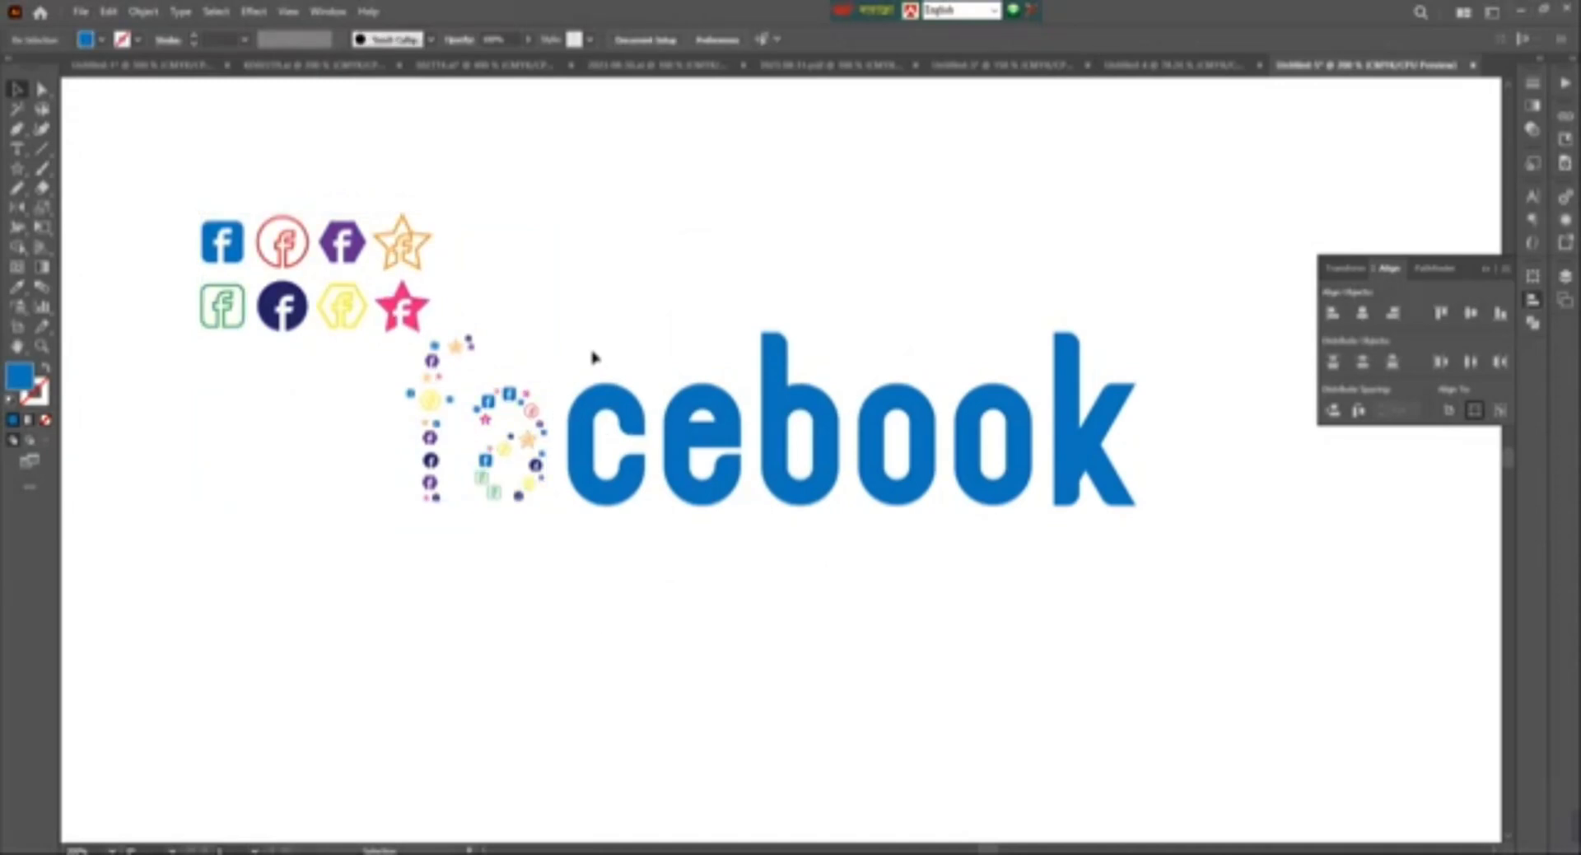
{"action": "key", "text": "ctrl+z"}
{"action": "key", "text": "ctrl+z"}
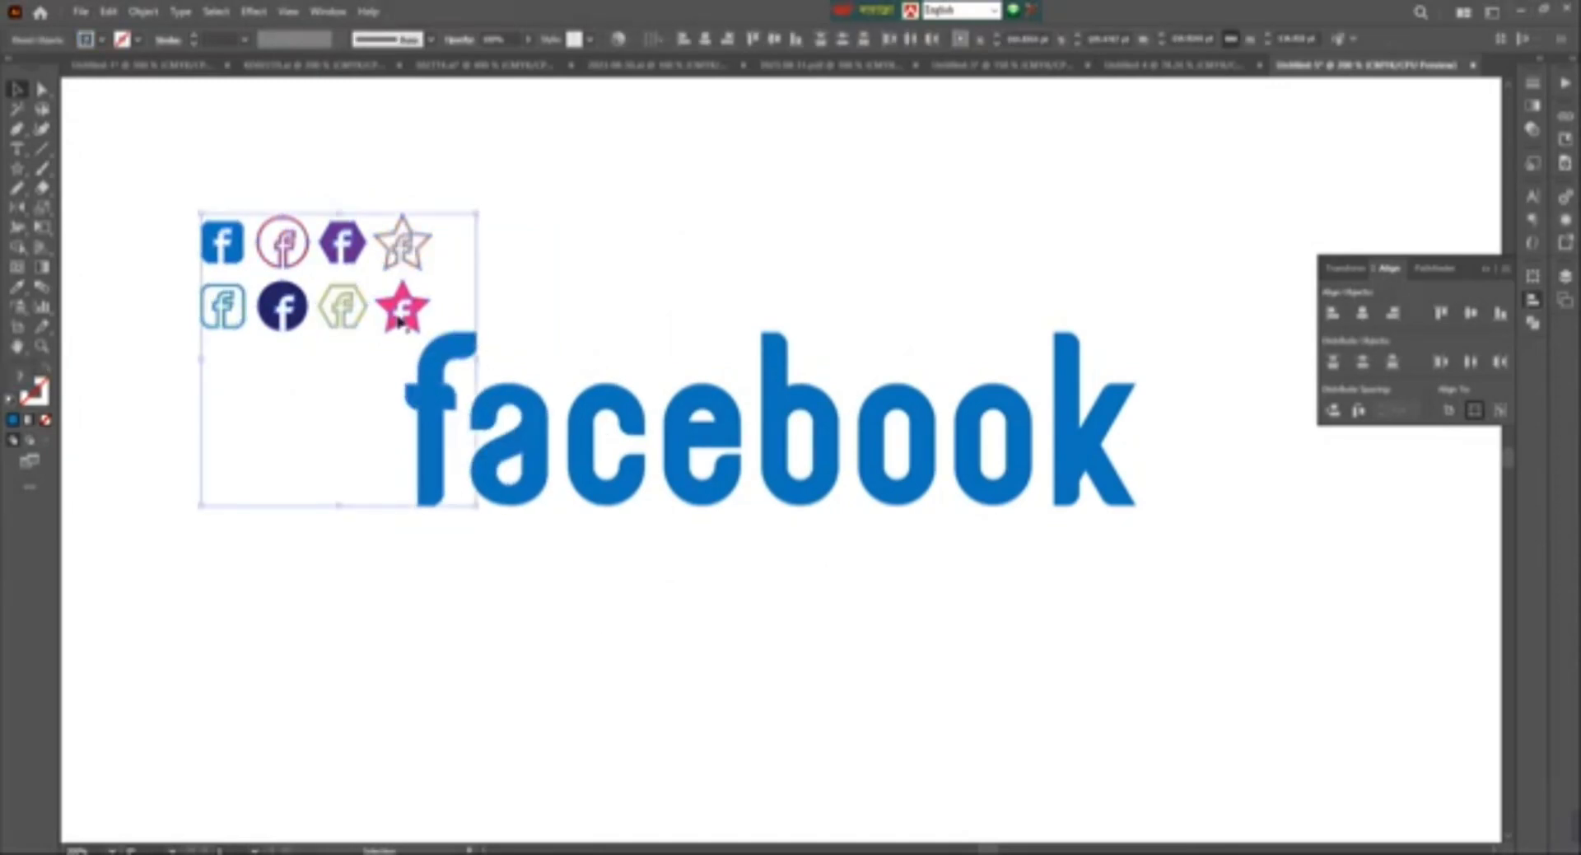
- Fill the letter f with the icon group using the Fillinger script with larger item size percentages
{"action": "left_click_drag", "start_coordinate": [264, 168], "coordinate": [435, 476]}
{"action": "left_click", "coordinate": [148, 11]}
{"action": "mouse_move", "coordinate": [191, 422]}
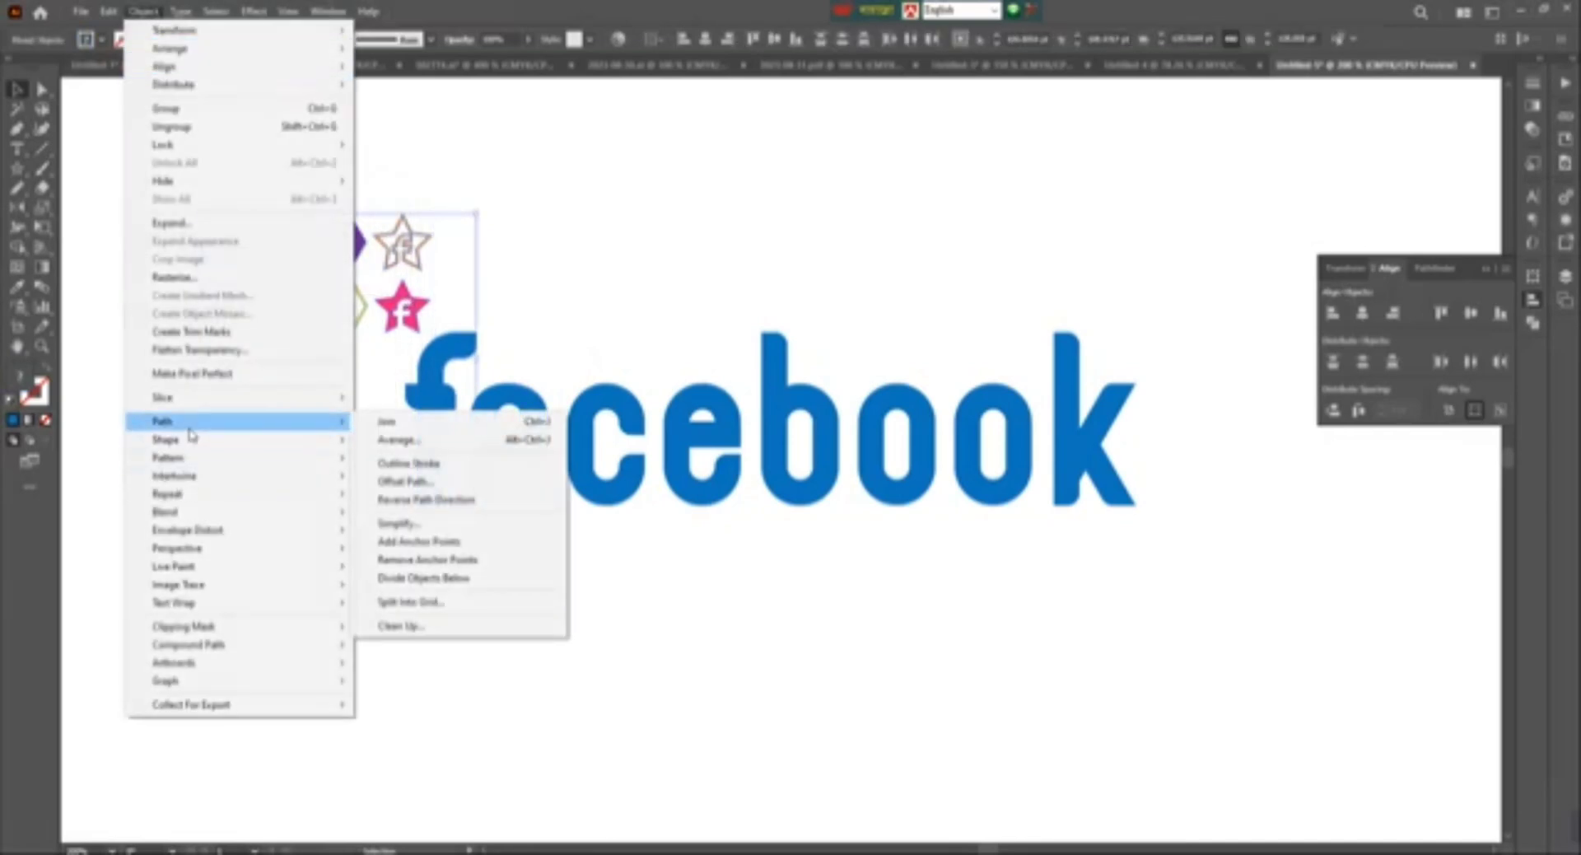
{"action": "mouse_move", "coordinate": [80, 12]}
{"action": "mouse_move", "coordinate": [132, 431]}
{"action": "left_click", "coordinate": [387, 431]}
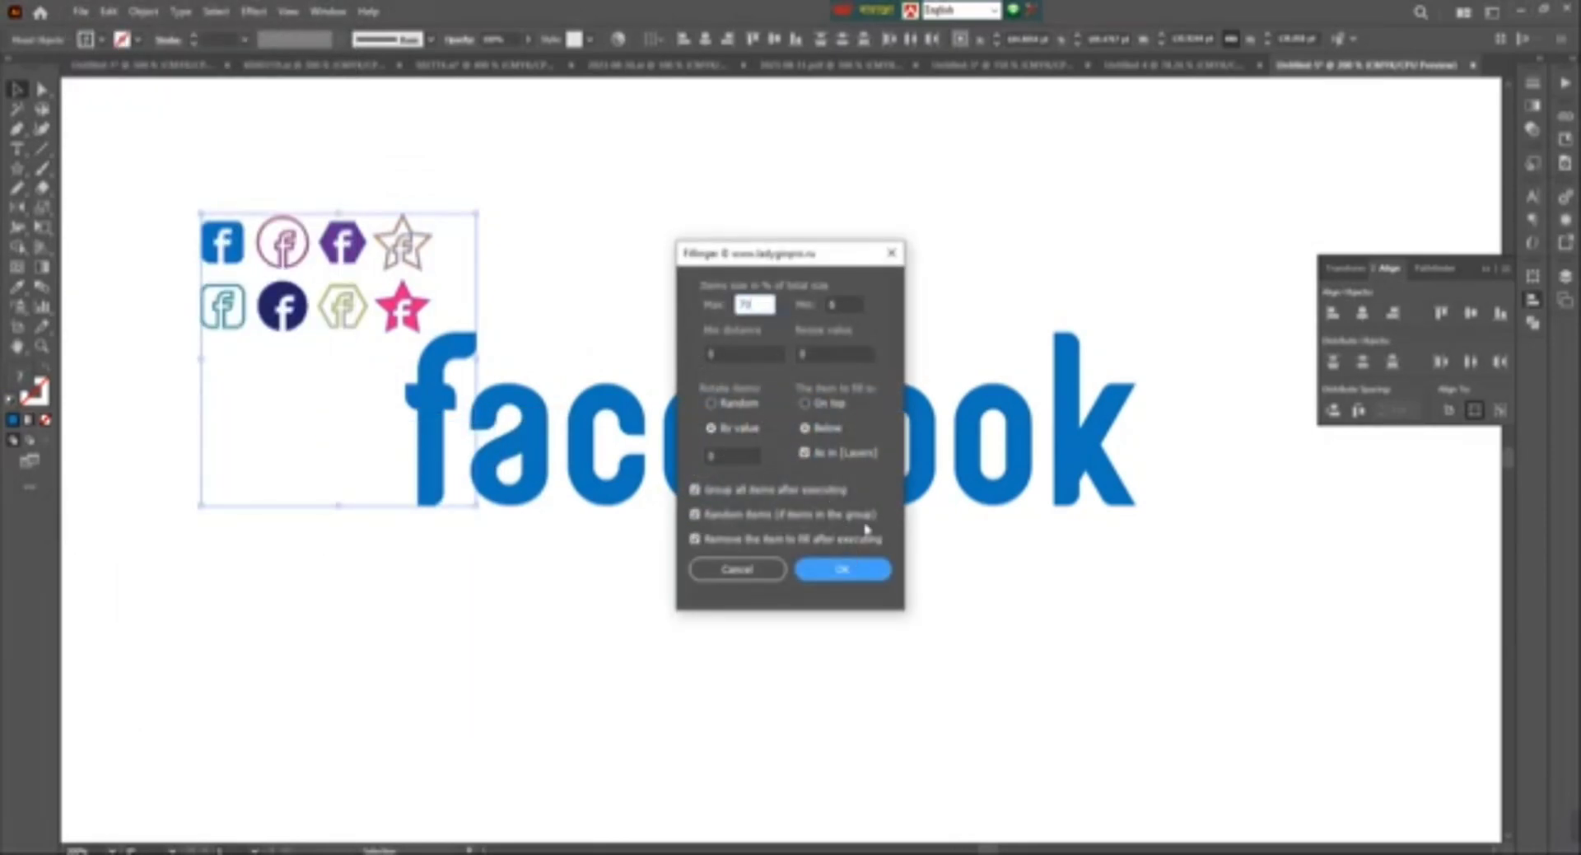
{"action": "left_click", "coordinate": [847, 568]}
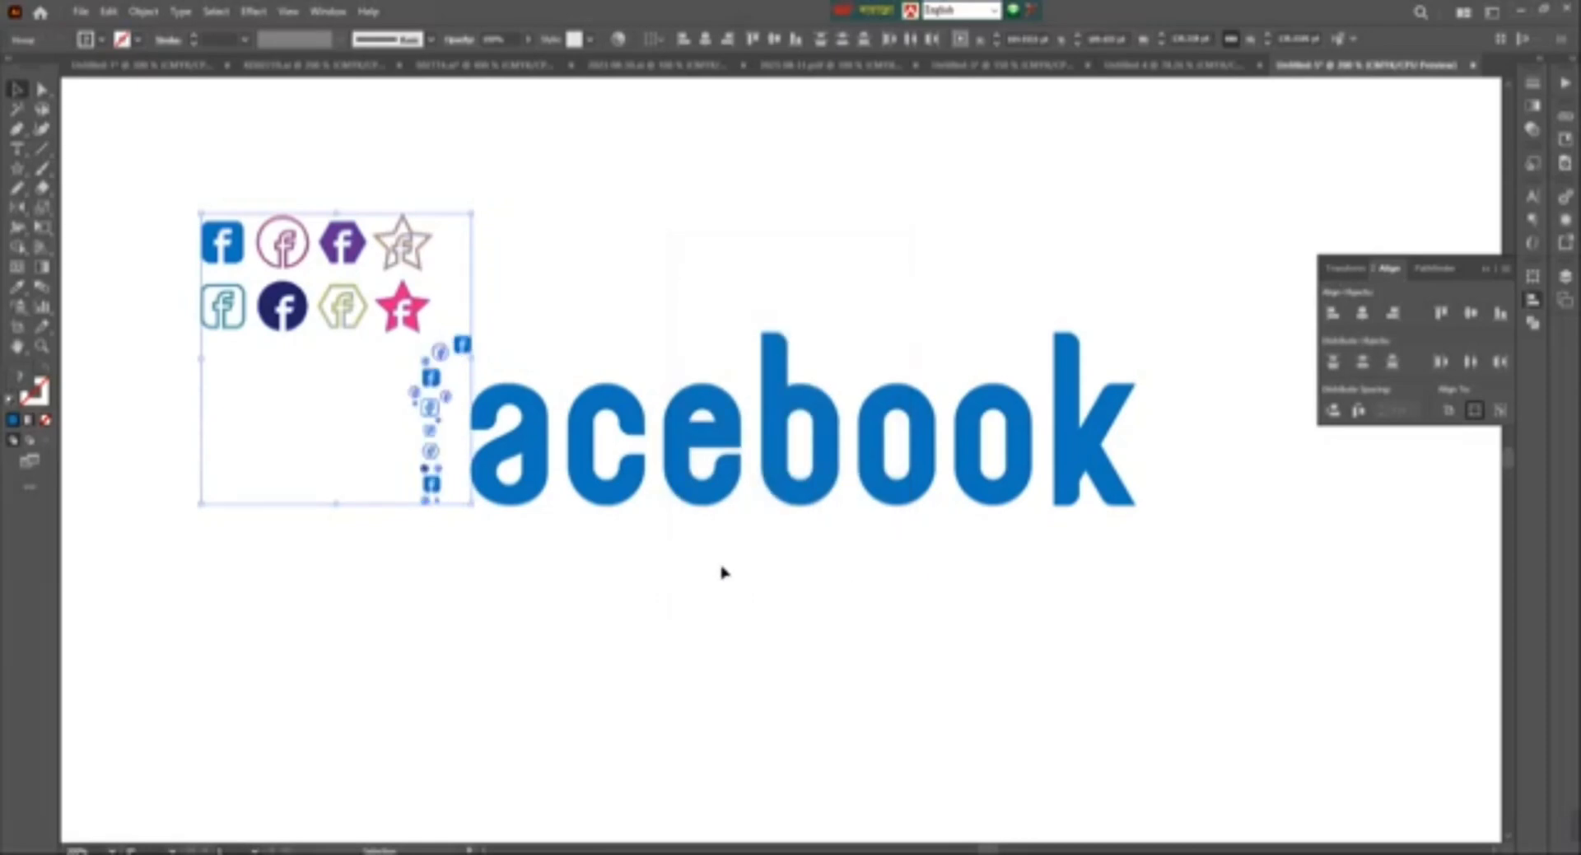
{"action": "left_click", "coordinate": [590, 537]}
- Fill the letter a with the icon group using the Fillinger script with the same settings
{"action": "left_click", "coordinate": [526, 474]}
{"action": "left_click_drag", "start_coordinate": [445, 216], "coordinate": [212, 317]}
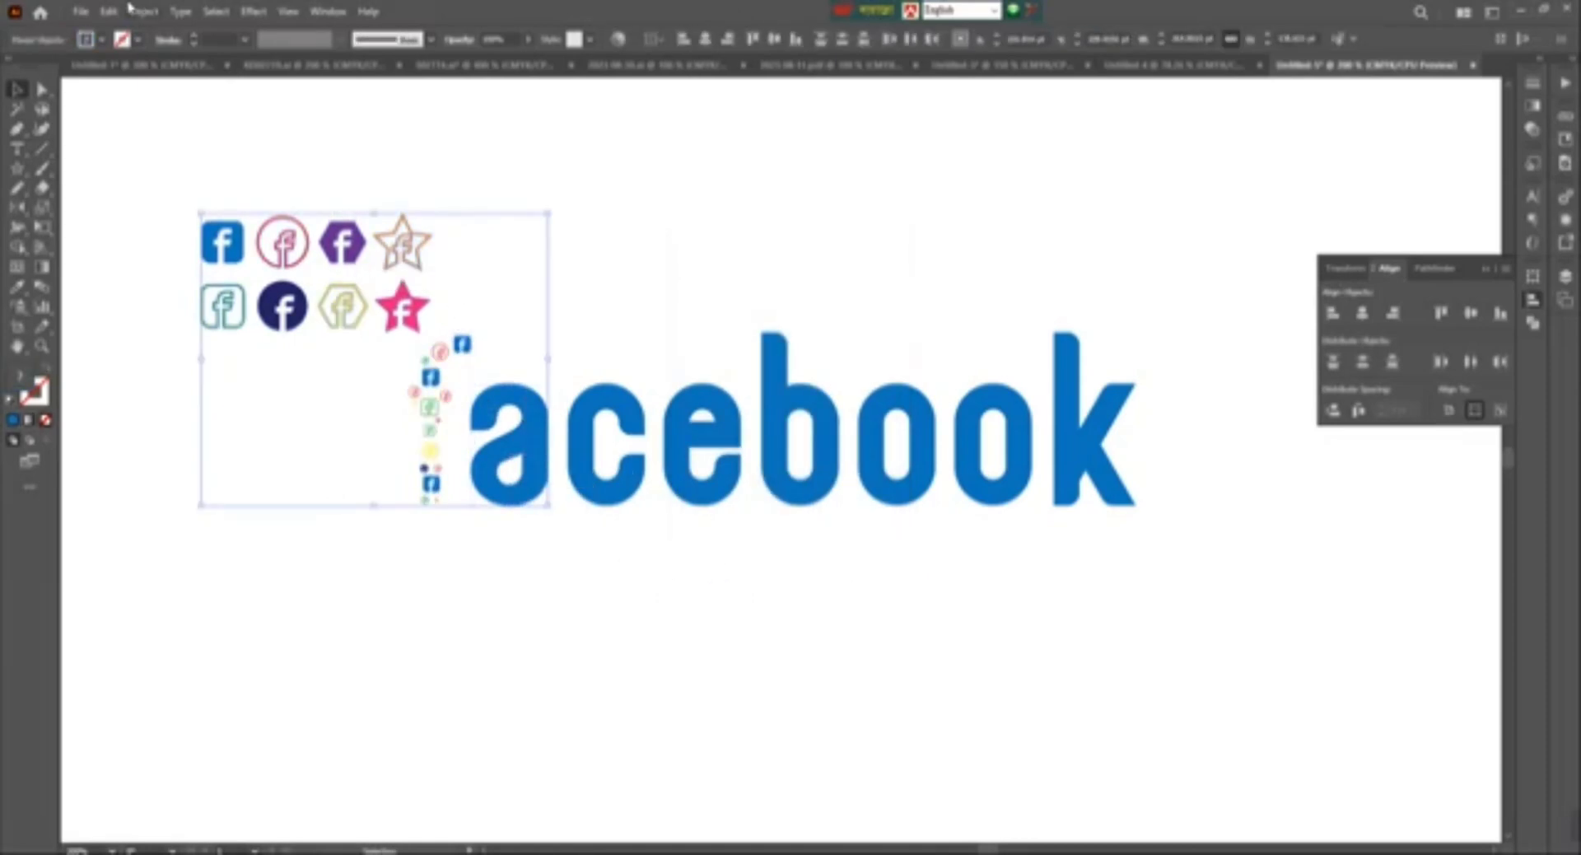
{"action": "left_click", "coordinate": [84, 11]}
{"action": "mouse_move", "coordinate": [128, 430]}
{"action": "left_click", "coordinate": [395, 434]}
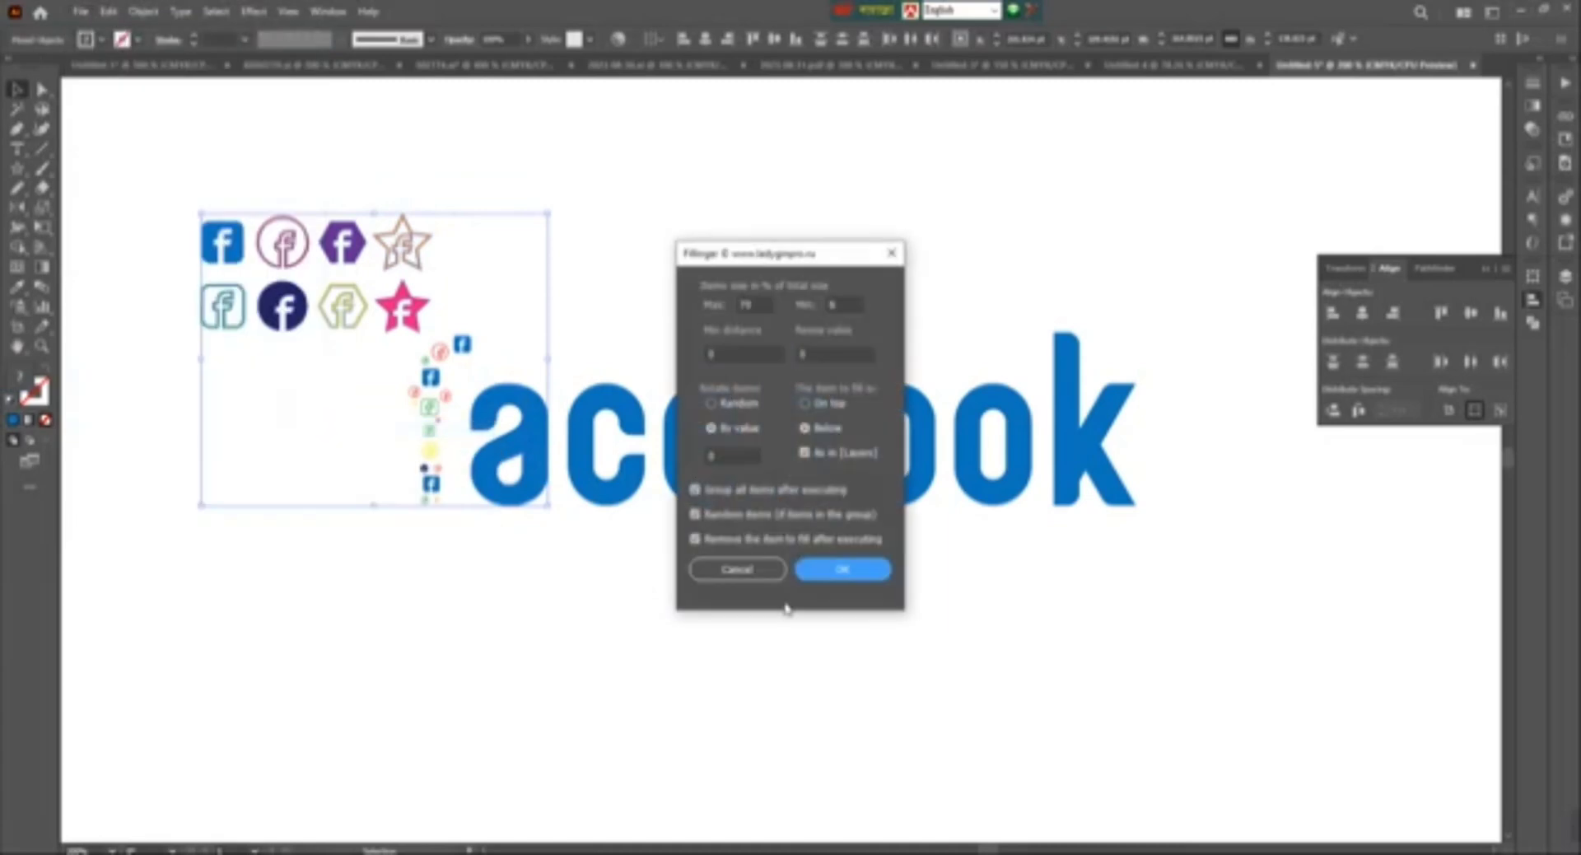
{"action": "left_click", "coordinate": [836, 570]}
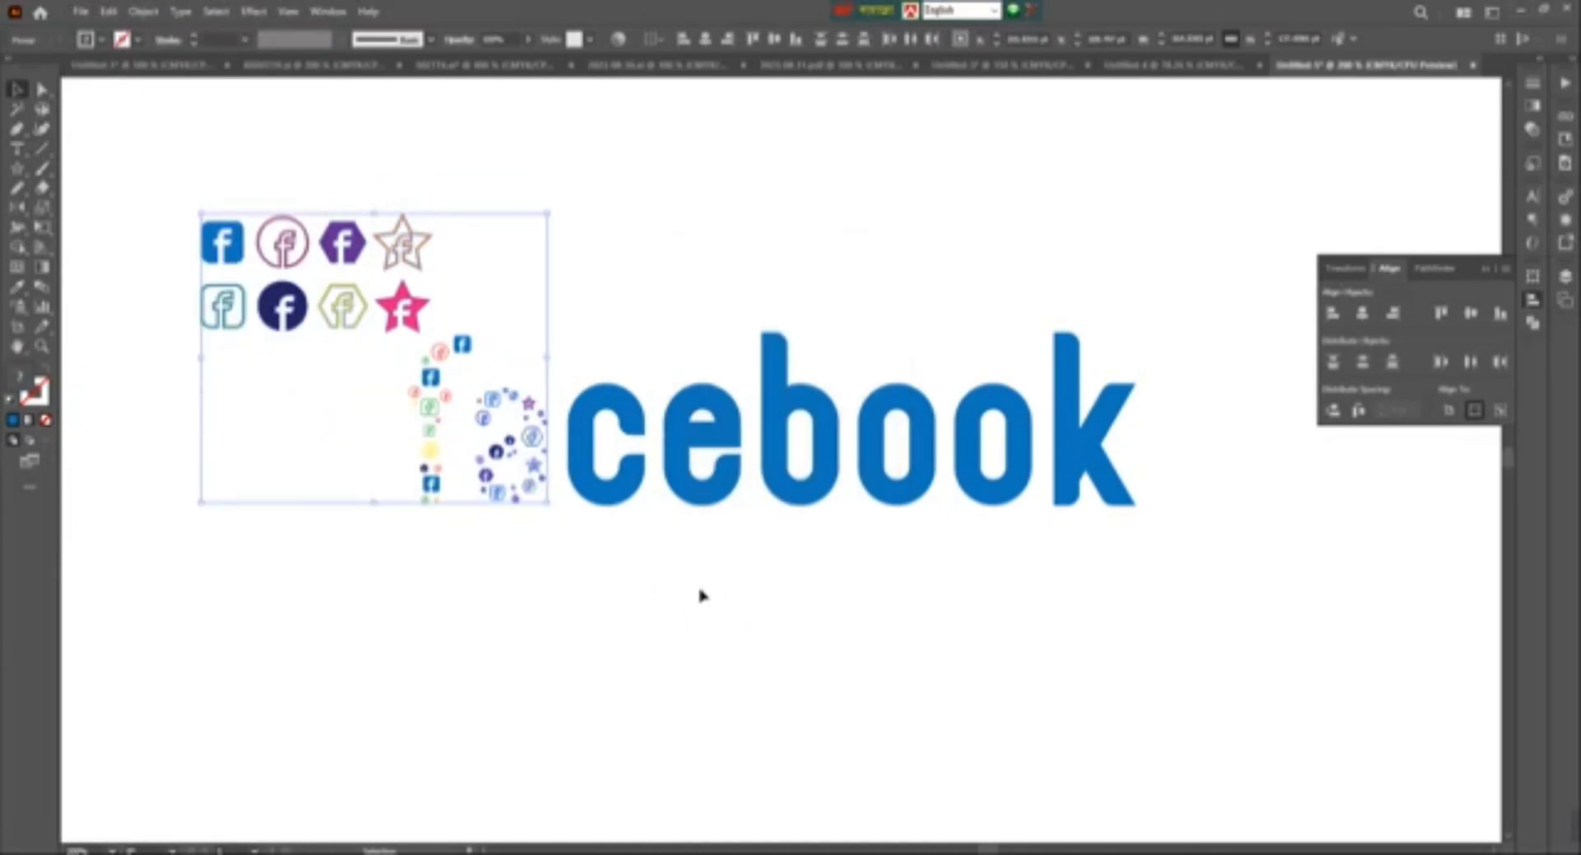
{"action": "left_click", "coordinate": [699, 591]}
- Fill the letter c with the icon group using the Fillinger script with the same settings
{"action": "left_click", "coordinate": [582, 405]}
{"action": "left_click", "coordinate": [390, 275], "text": "shift"}
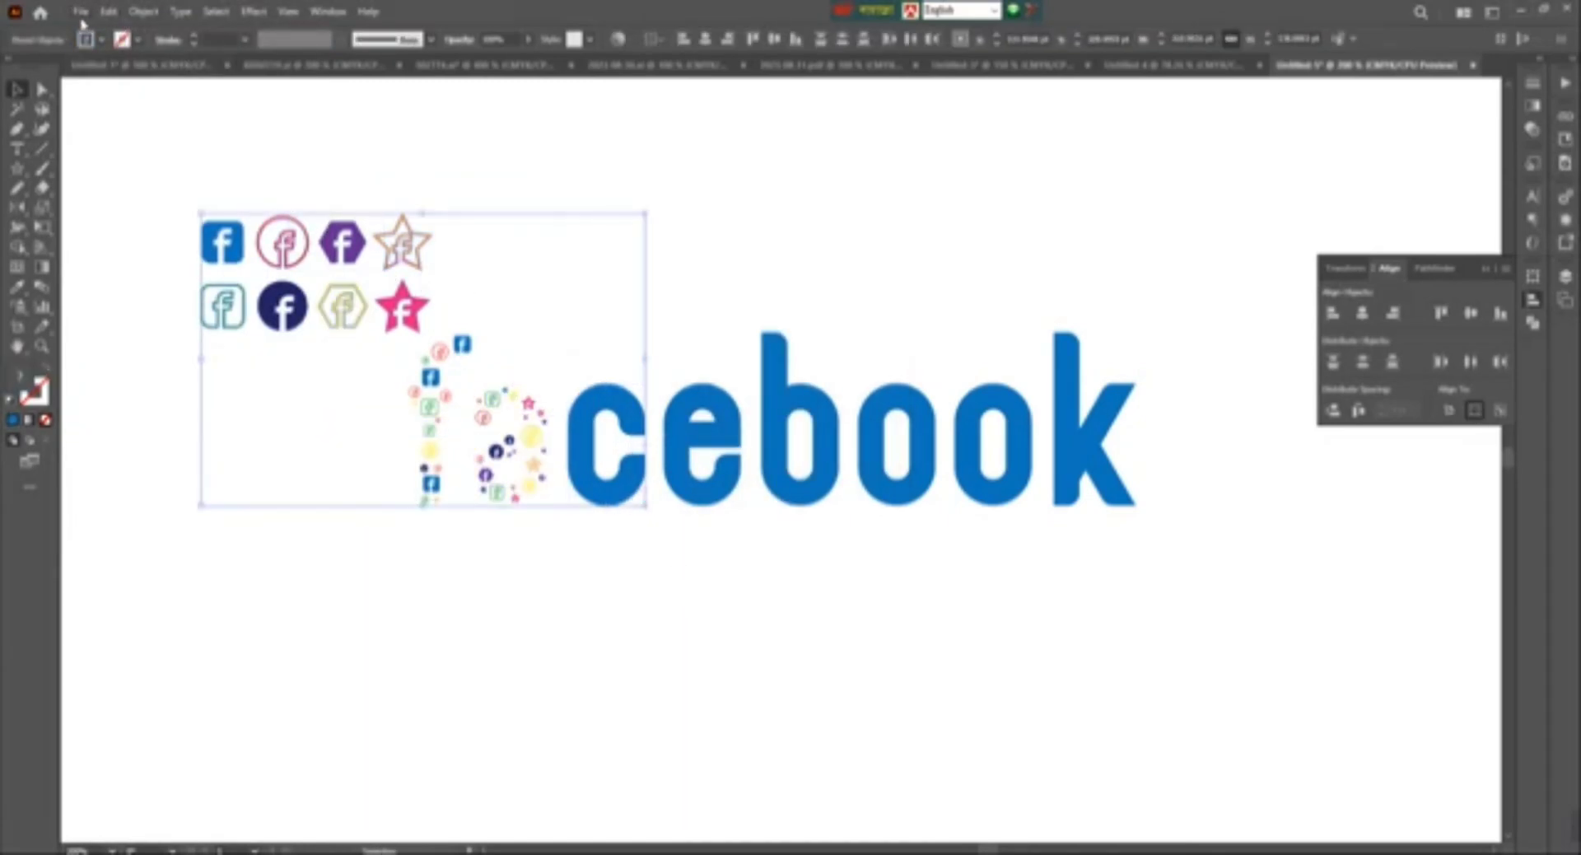
{"action": "left_click", "coordinate": [80, 11]}
{"action": "mouse_move", "coordinate": [129, 427]}
{"action": "left_click", "coordinate": [357, 429]}
{"action": "left_click", "coordinate": [843, 575]}
{"action": "left_click", "coordinate": [80, 11]}
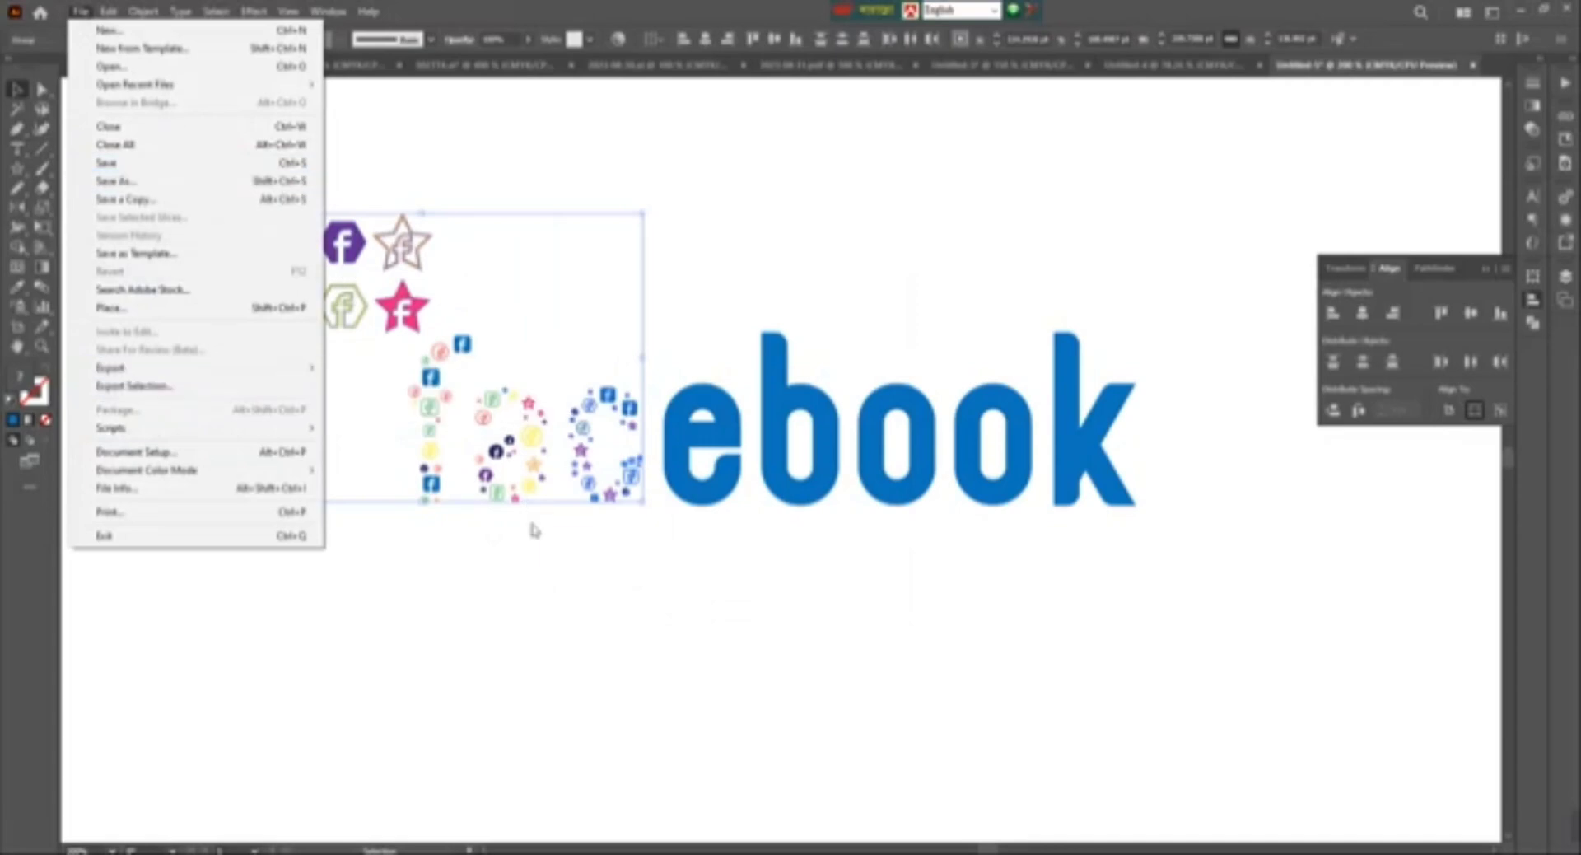
{"action": "left_click", "coordinate": [571, 562]}
{"action": "left_click", "coordinate": [571, 561]}
- Fill the letter e with the icon group using the Fillinger script with the same settings
{"action": "left_click", "coordinate": [642, 466]}
{"action": "left_click", "coordinate": [305, 224]}
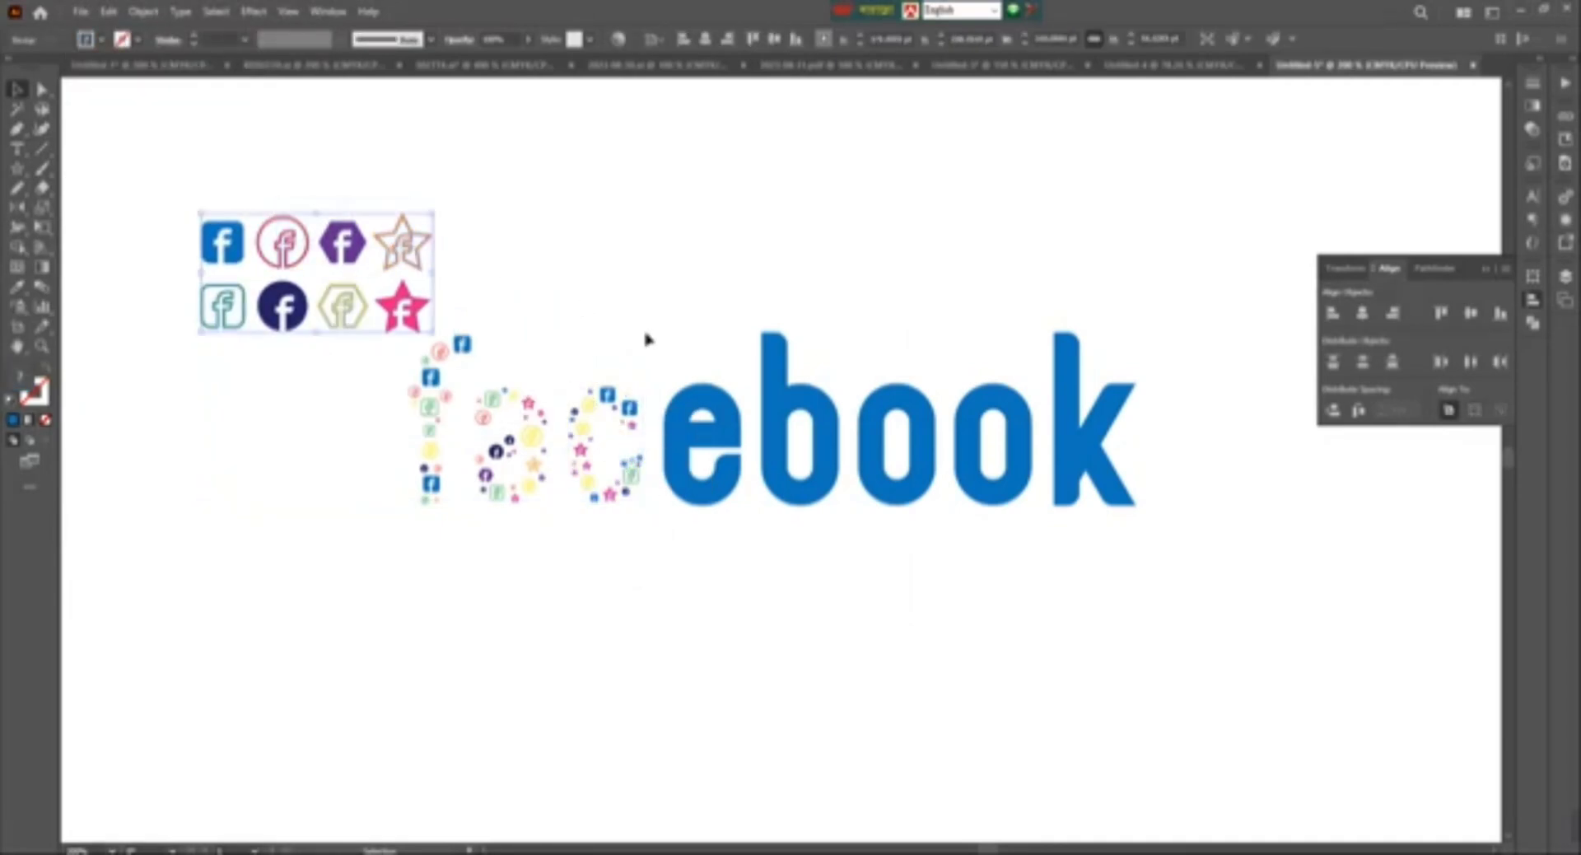
{"action": "left_click", "coordinate": [706, 497], "text": "shift"}
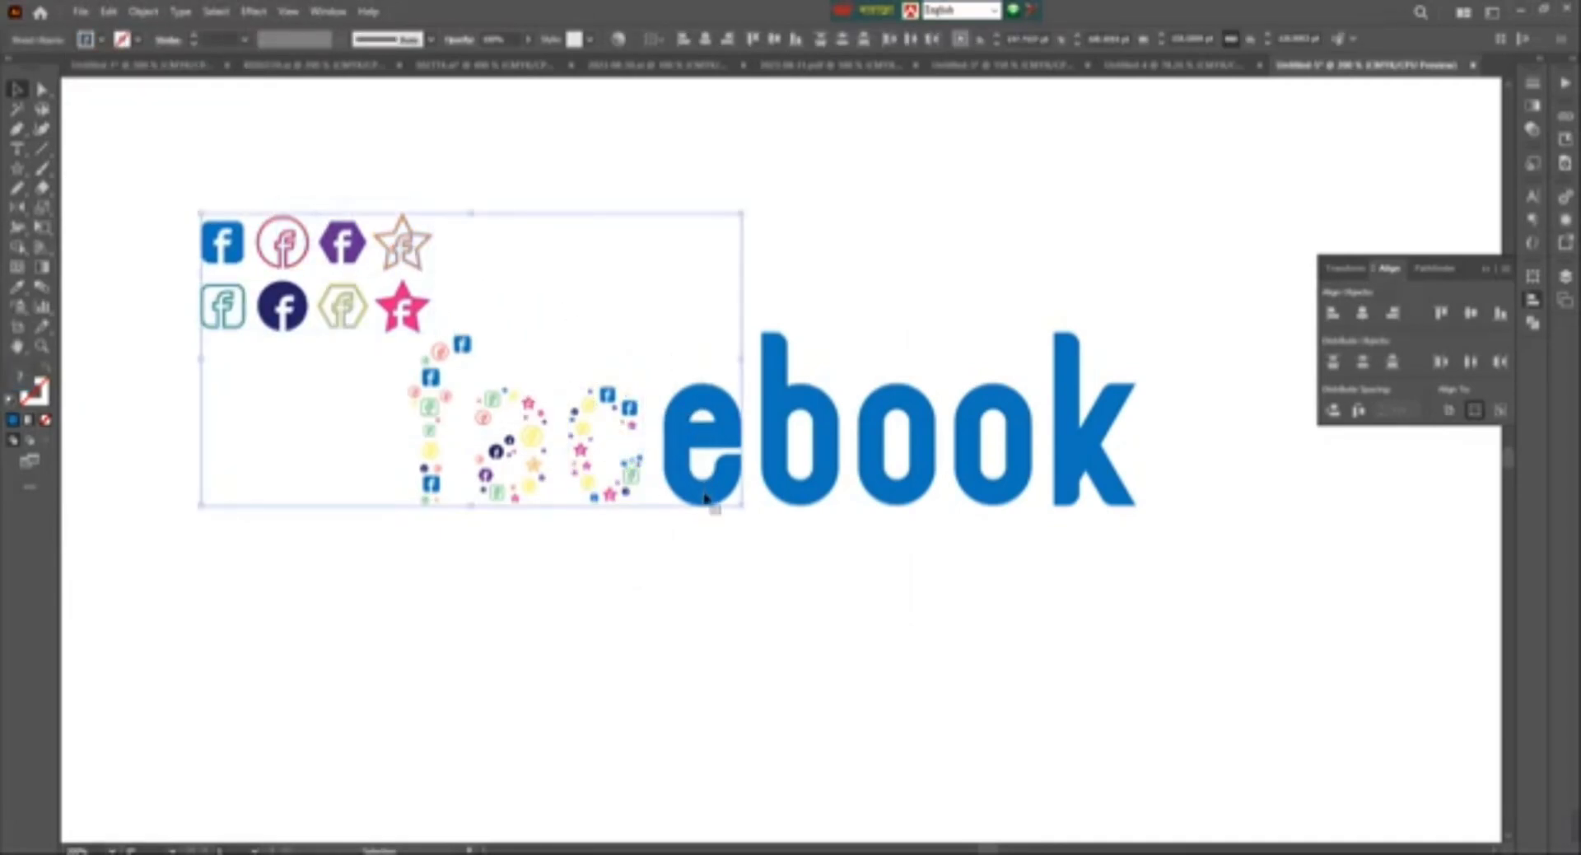
{"action": "left_click", "coordinate": [80, 12]}
{"action": "mouse_move", "coordinate": [124, 418]}
{"action": "left_click", "coordinate": [387, 430]}
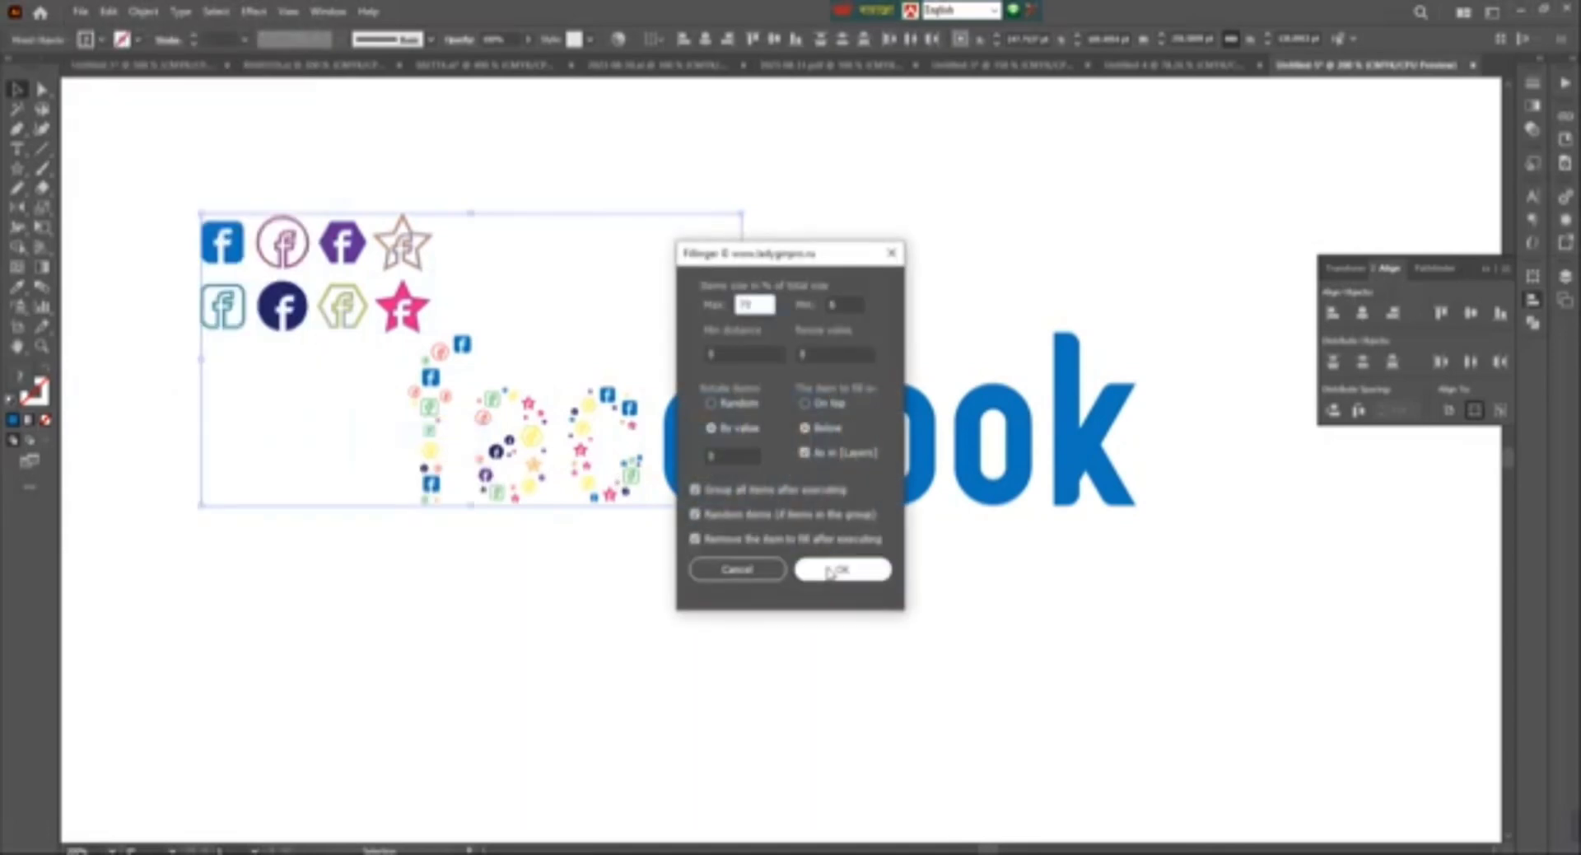
{"action": "left_click", "coordinate": [831, 571]}
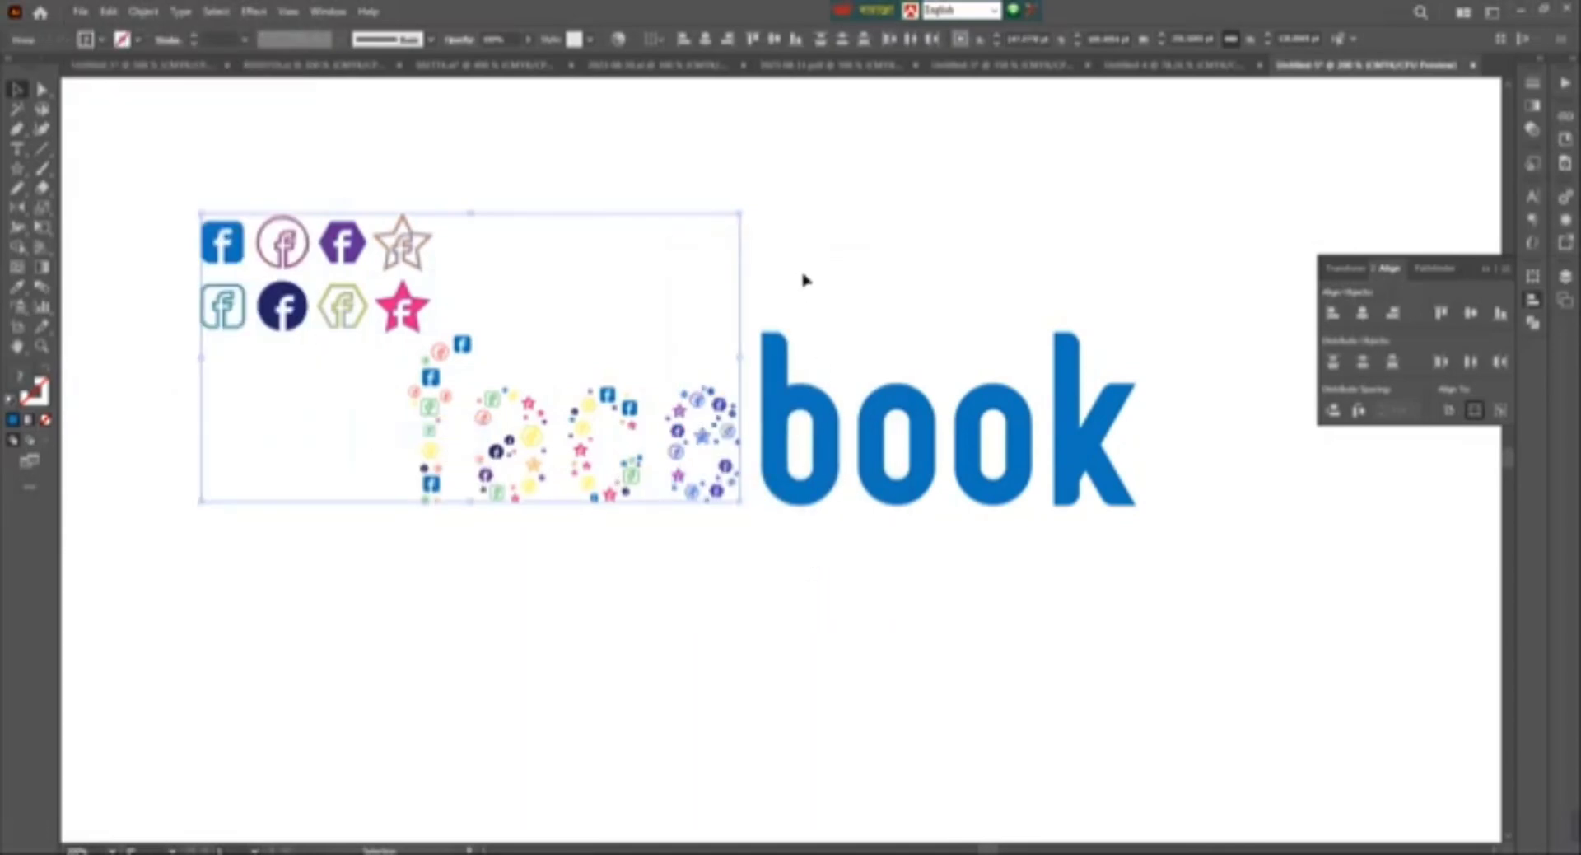
- Fill the letter b with the icon group using the Fillinger script with the same settings
{"action": "left_click", "coordinate": [788, 466]}
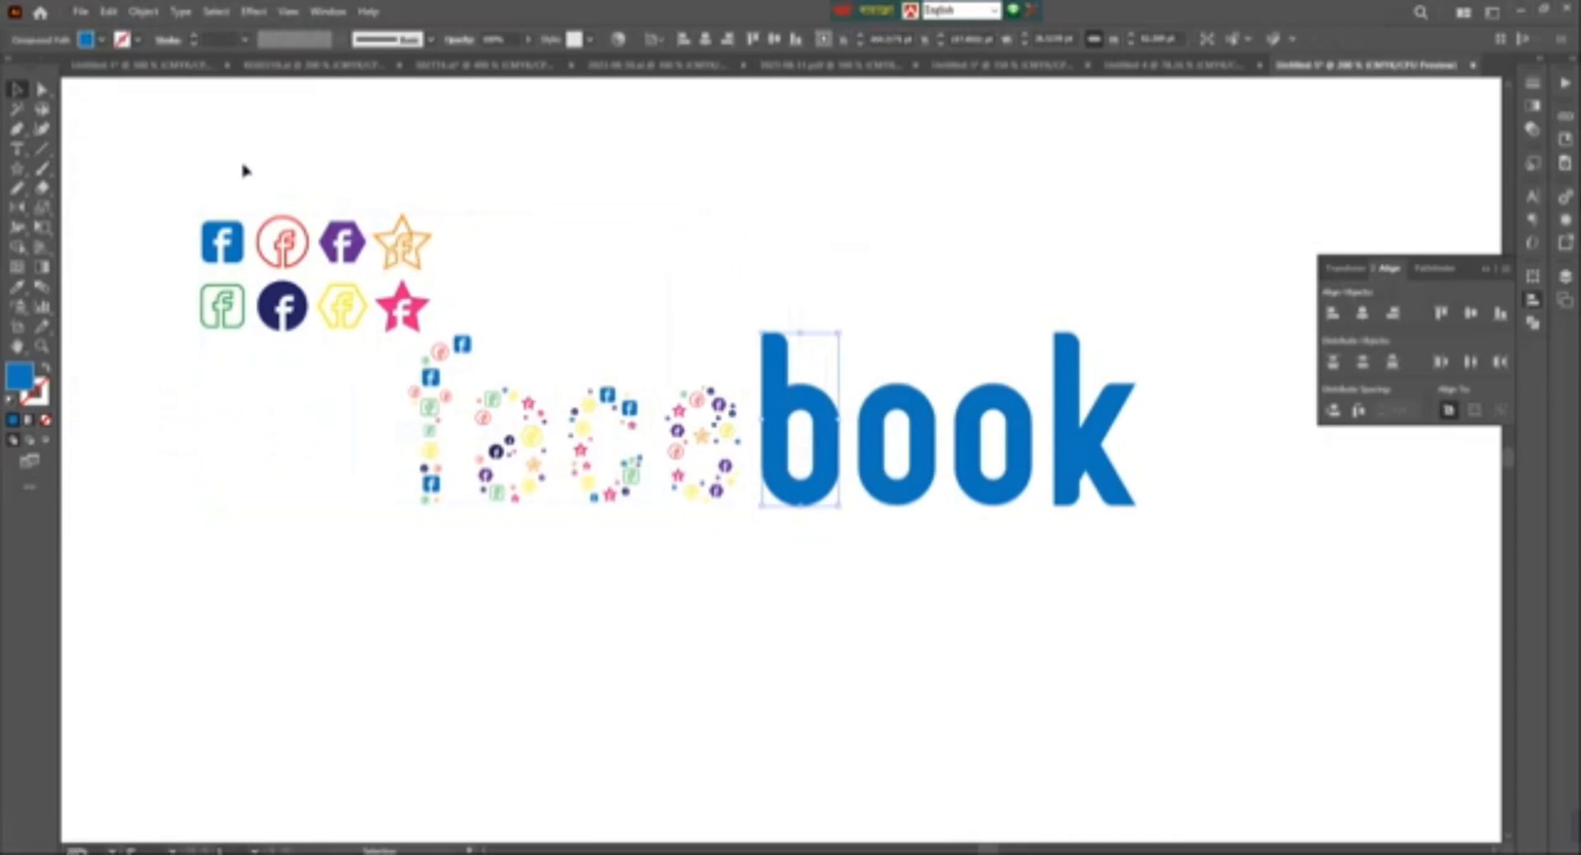
{"action": "left_click_drag", "start_coordinate": [243, 170], "coordinate": [334, 292]}
{"action": "left_click", "coordinate": [80, 12]}
{"action": "left_click", "coordinate": [395, 427]}
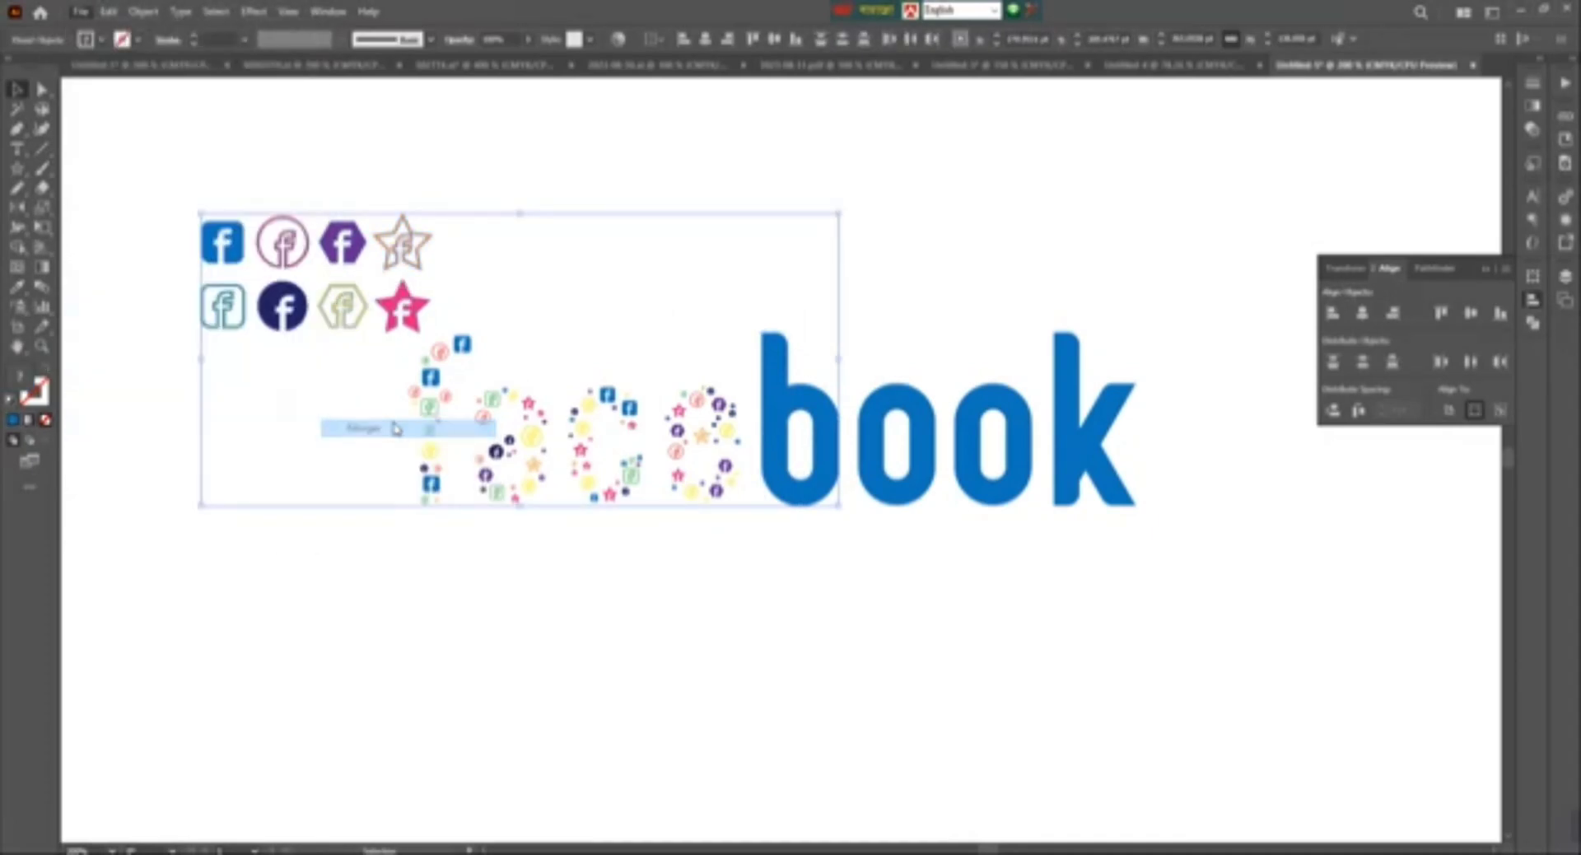
{"action": "left_click", "coordinate": [840, 570]}
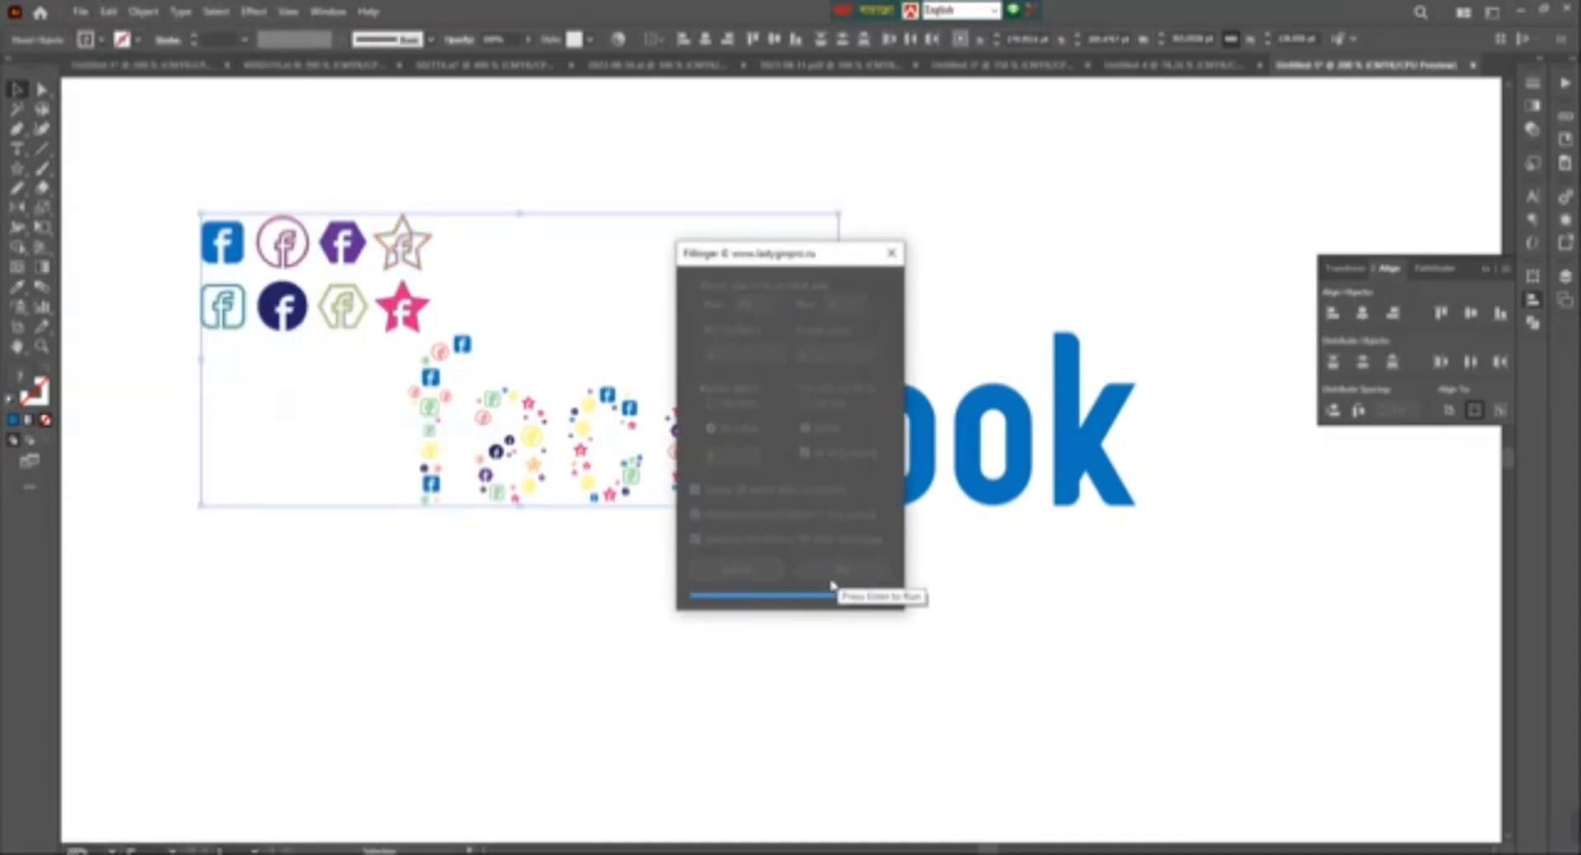
- Fill the first letter o with the icon group using the Fillinger script with the same settings
{"action": "left_click", "coordinate": [897, 445]}
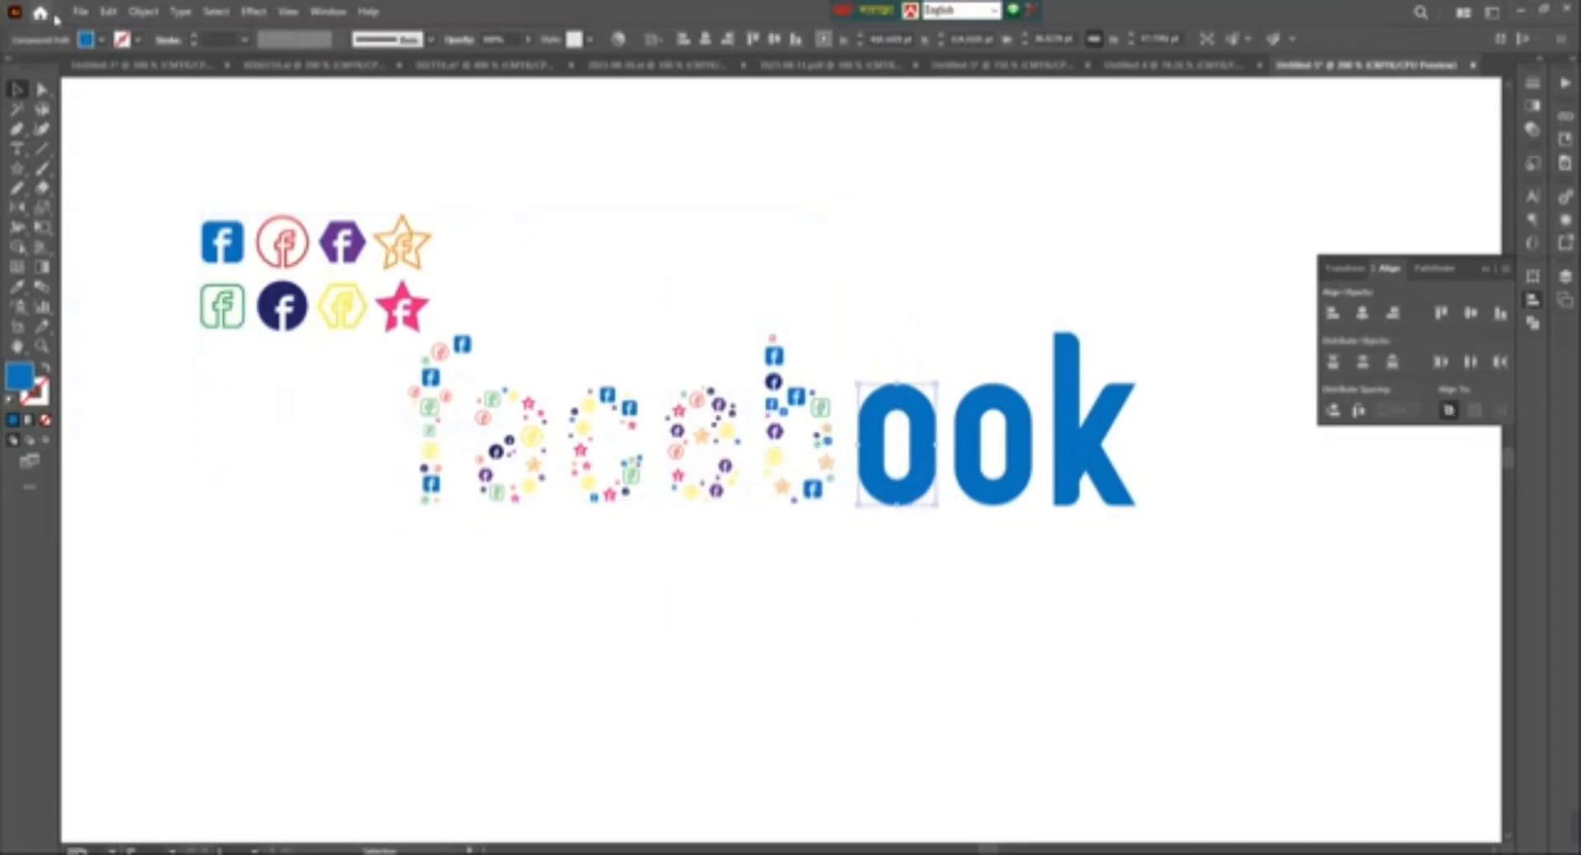
{"action": "left_click", "coordinate": [224, 243], "text": "shift"}
{"action": "left_click", "coordinate": [80, 11]}
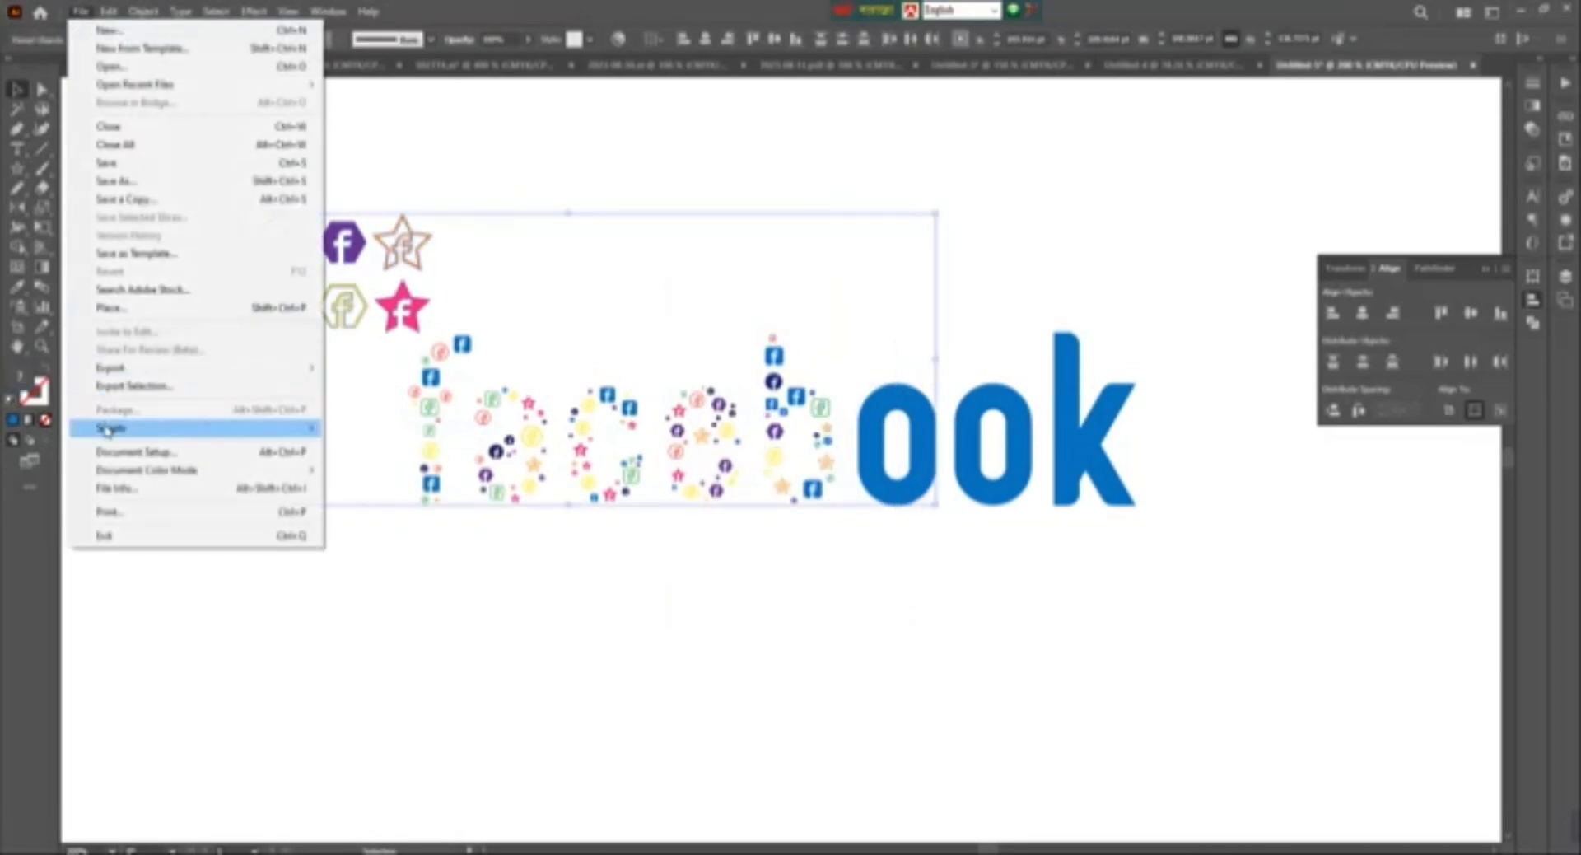
{"action": "mouse_move", "coordinate": [281, 427]}
{"action": "left_click", "coordinate": [356, 432]}
{"action": "left_click", "coordinate": [861, 574]}
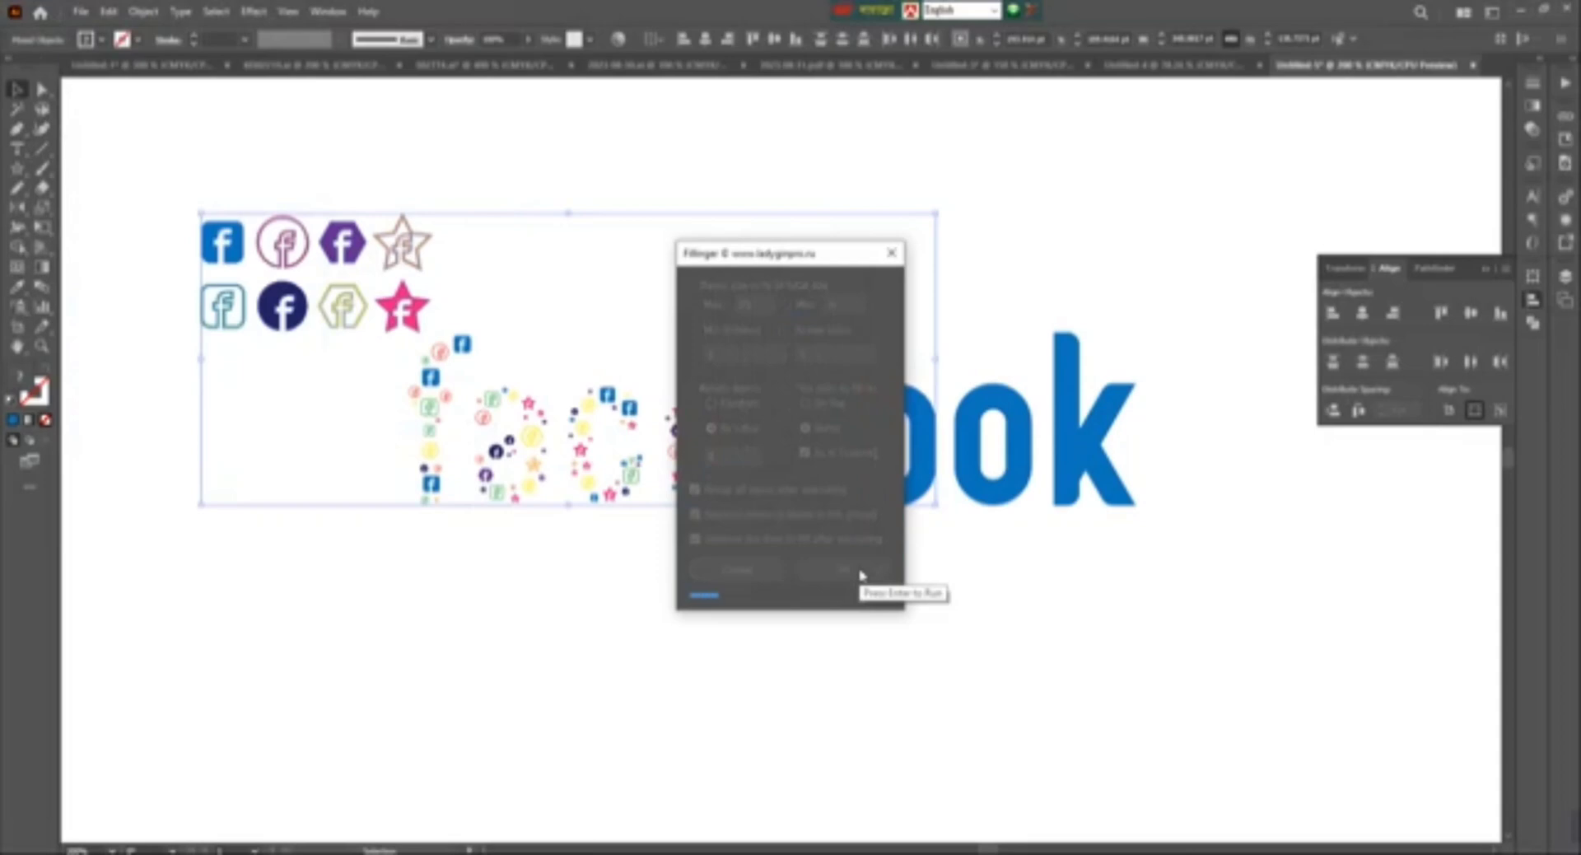
- Fill the second letter o with the icon group using the Fillinger script with the same settings
{"action": "left_click_drag", "start_coordinate": [995, 321], "coordinate": [1017, 484]}
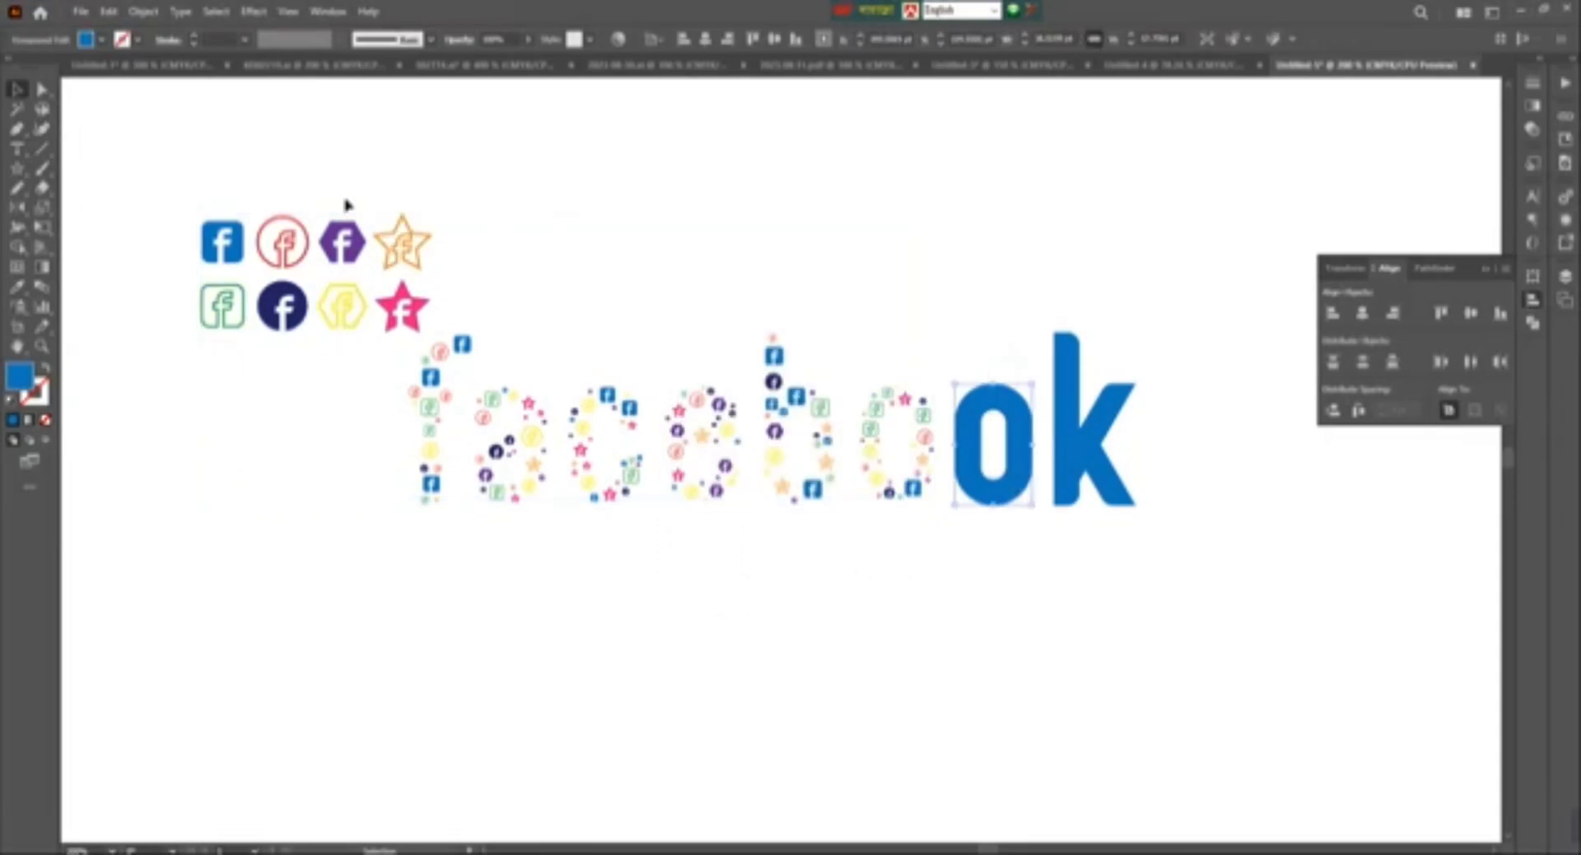
{"action": "left_click", "coordinate": [313, 301]}
{"action": "left_click", "coordinate": [81, 12]}
{"action": "mouse_move", "coordinate": [107, 423]}
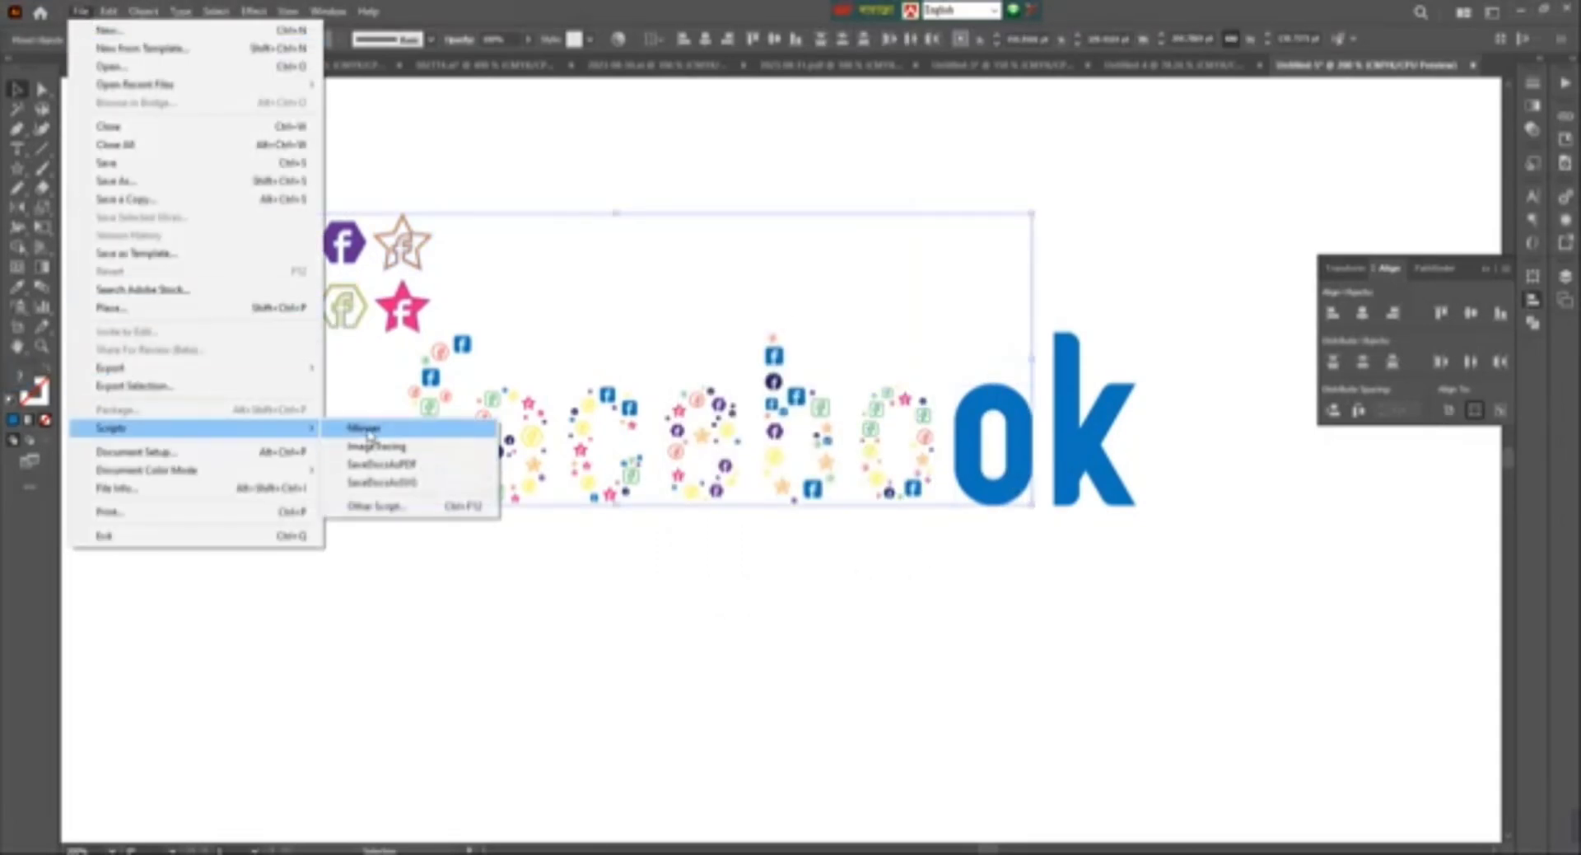
{"action": "left_click", "coordinate": [371, 427]}
{"action": "left_click", "coordinate": [859, 572]}
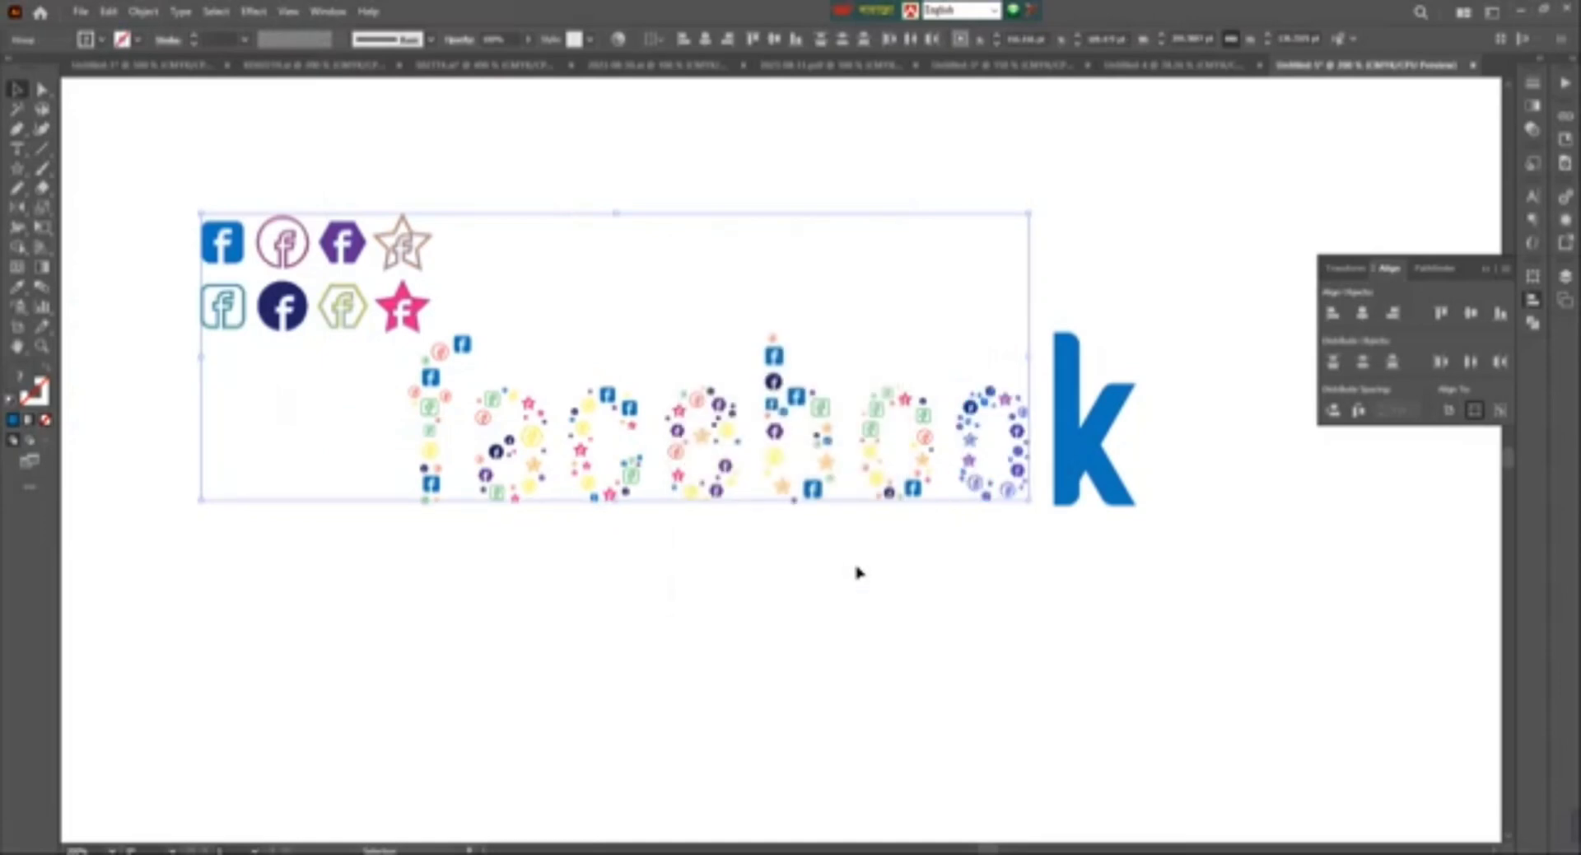
{"action": "left_click", "coordinate": [676, 475]}
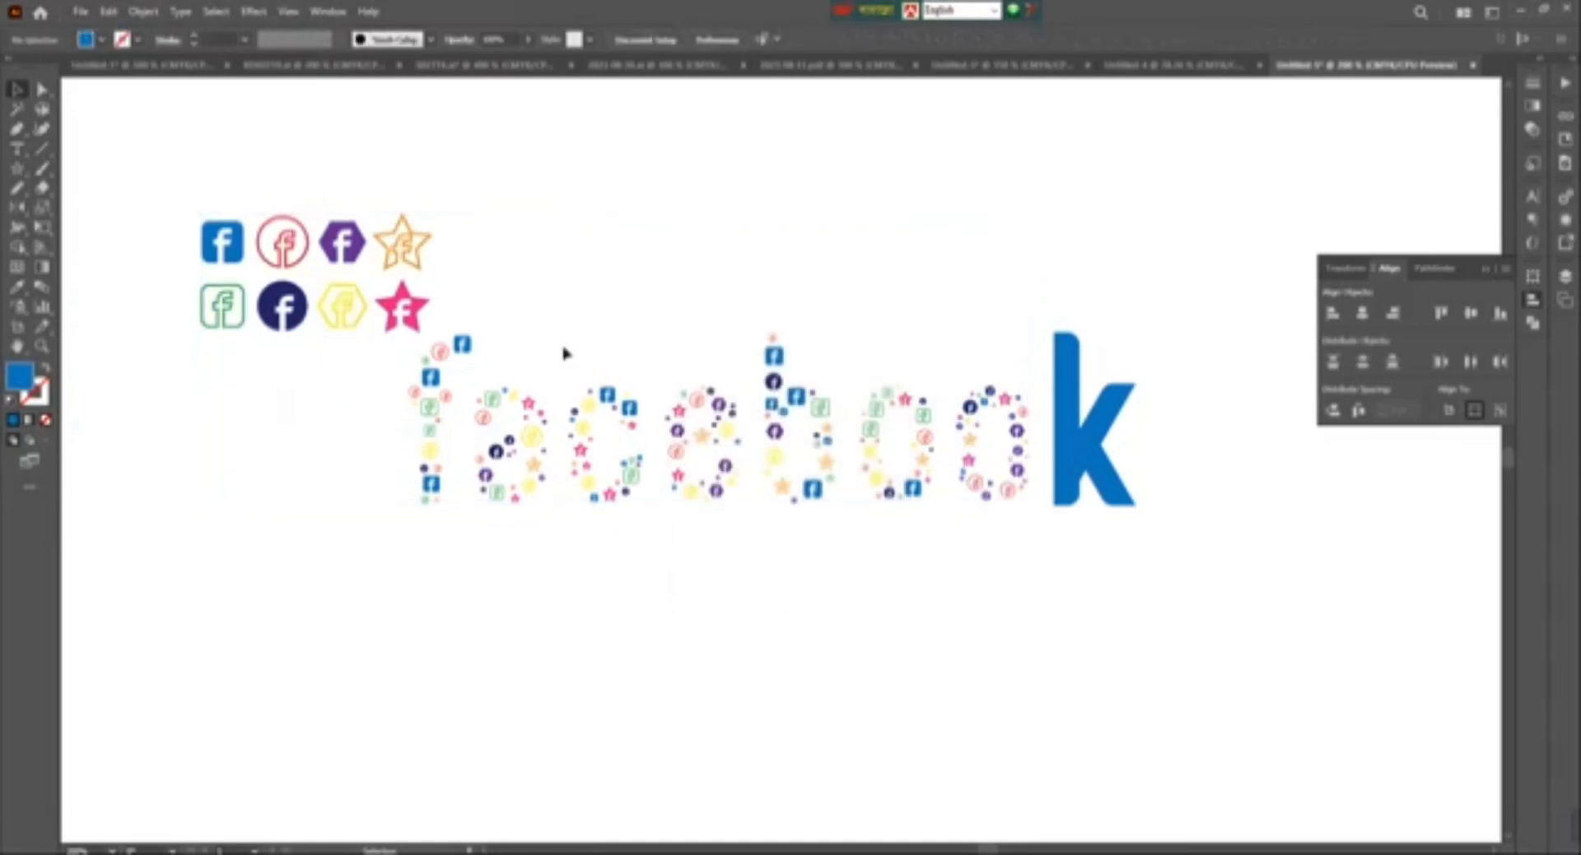
- Fill the letter k with the icon group using the Fillinger script with the same settings
{"action": "key", "text": "ctrl+a"}
{"action": "left_click", "coordinate": [81, 12]}
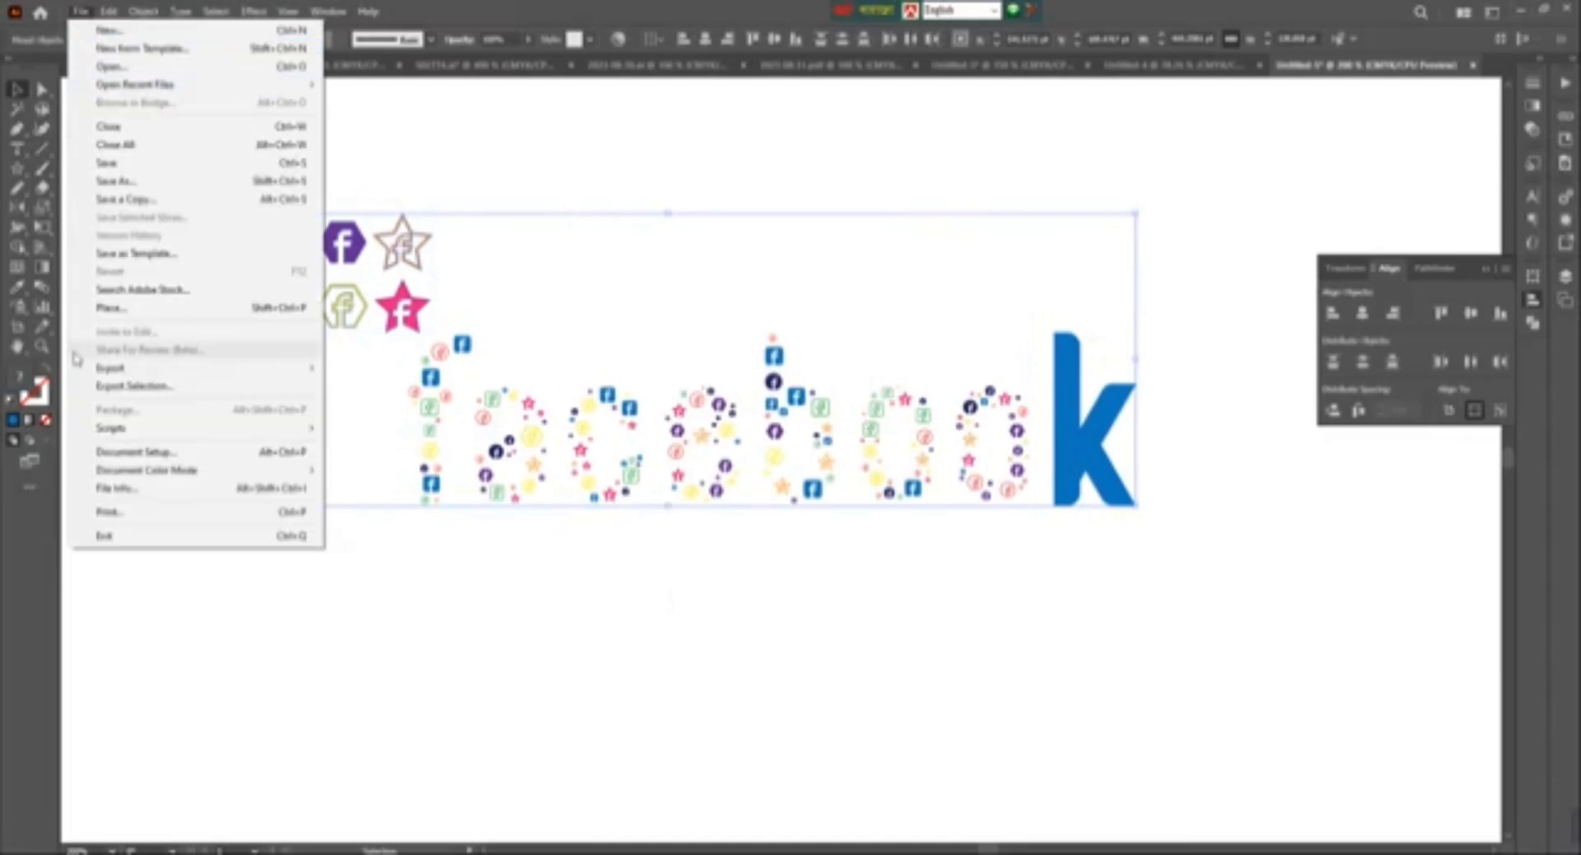
{"action": "mouse_move", "coordinate": [205, 367]}
{"action": "mouse_move", "coordinate": [165, 427]}
{"action": "left_click", "coordinate": [370, 427]}
{"action": "left_click", "coordinate": [864, 577]}
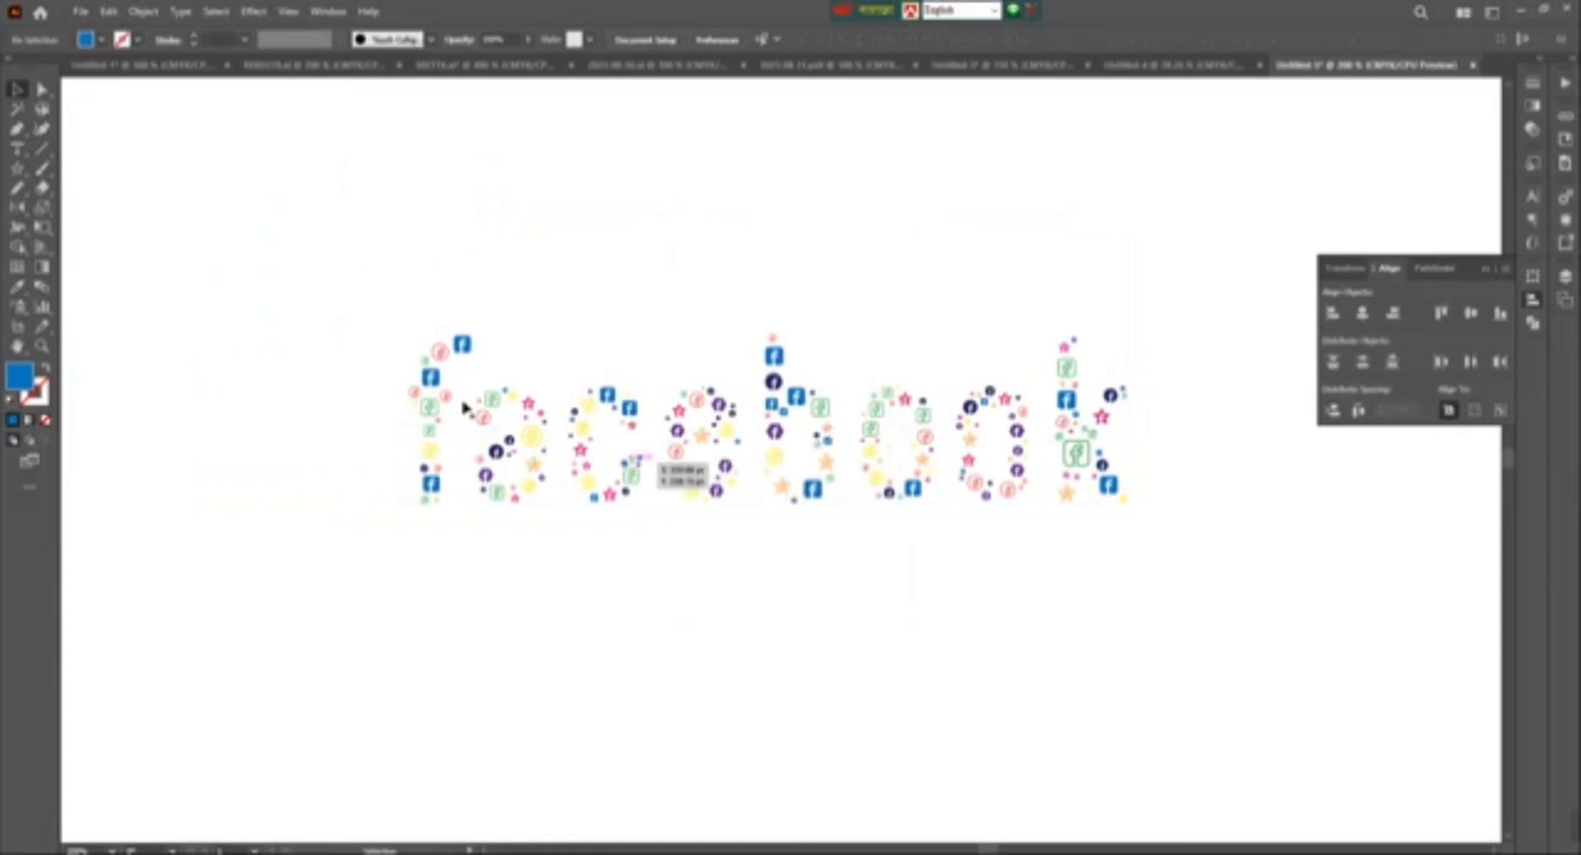
- Draw a rectangle covering the whole artboard and fill it with black
{"action": "right_click", "coordinate": [21, 169]}
{"action": "left_click", "coordinate": [66, 170]}
{"action": "left_click", "coordinate": [316, 250]}
{"action": "left_click", "coordinate": [704, 430]}
{"action": "key", "text": "ctrl+minus"}
{"action": "key", "text": "ctrl+minus"}
{"action": "key", "text": "ctrl+minus"}
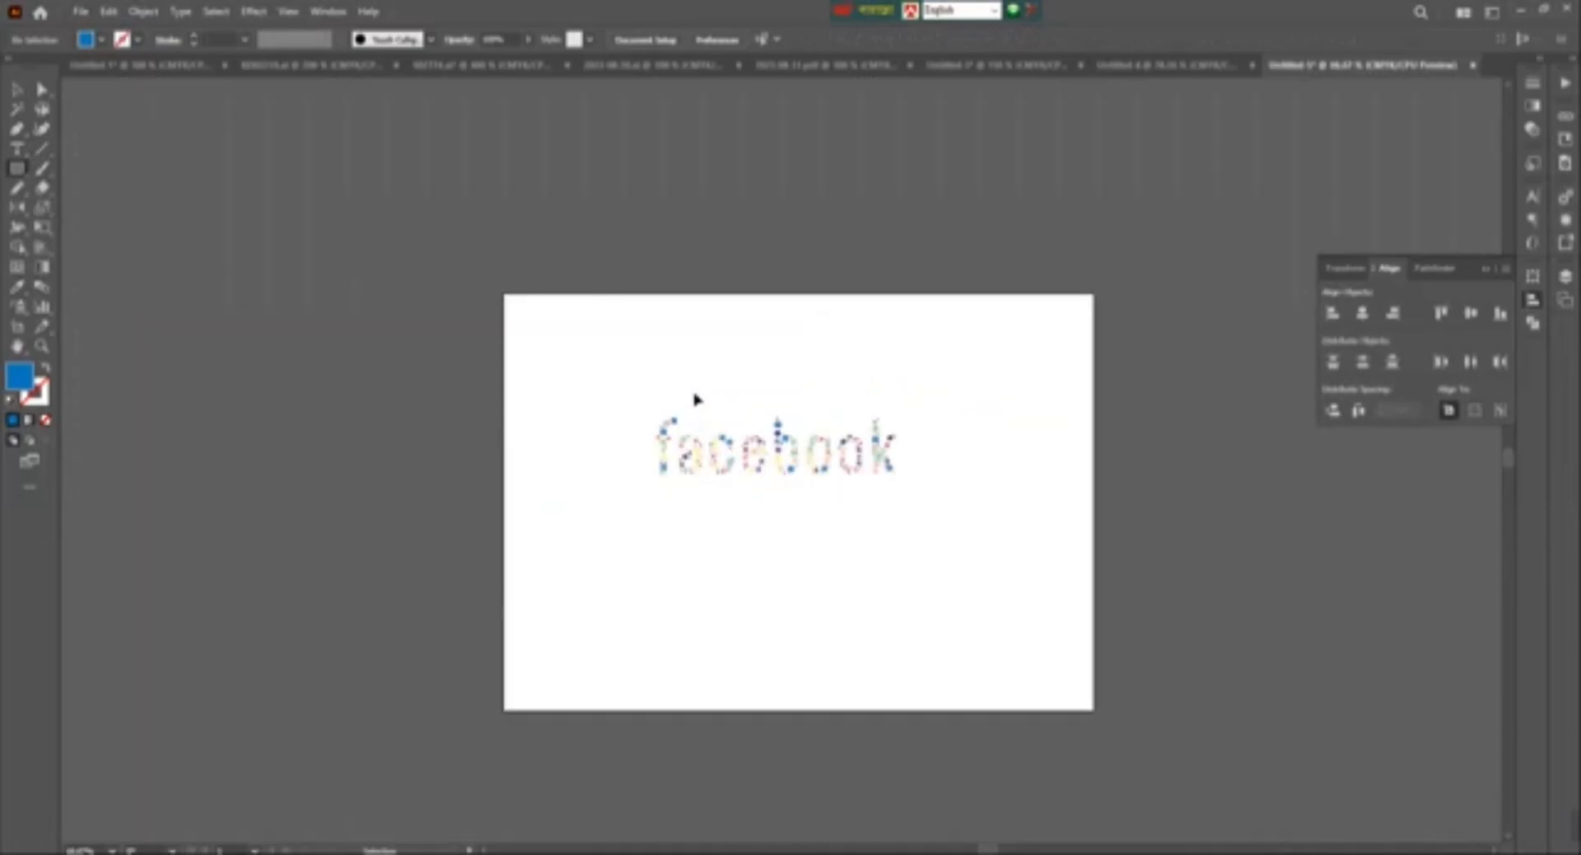
{"action": "left_click_drag", "start_coordinate": [506, 295], "coordinate": [1097, 710]}
{"action": "left_click_drag", "start_coordinate": [1097, 500], "coordinate": [1094, 501]}
{"action": "left_click", "coordinate": [93, 44]}
{"action": "left_click", "coordinate": [51, 67]}
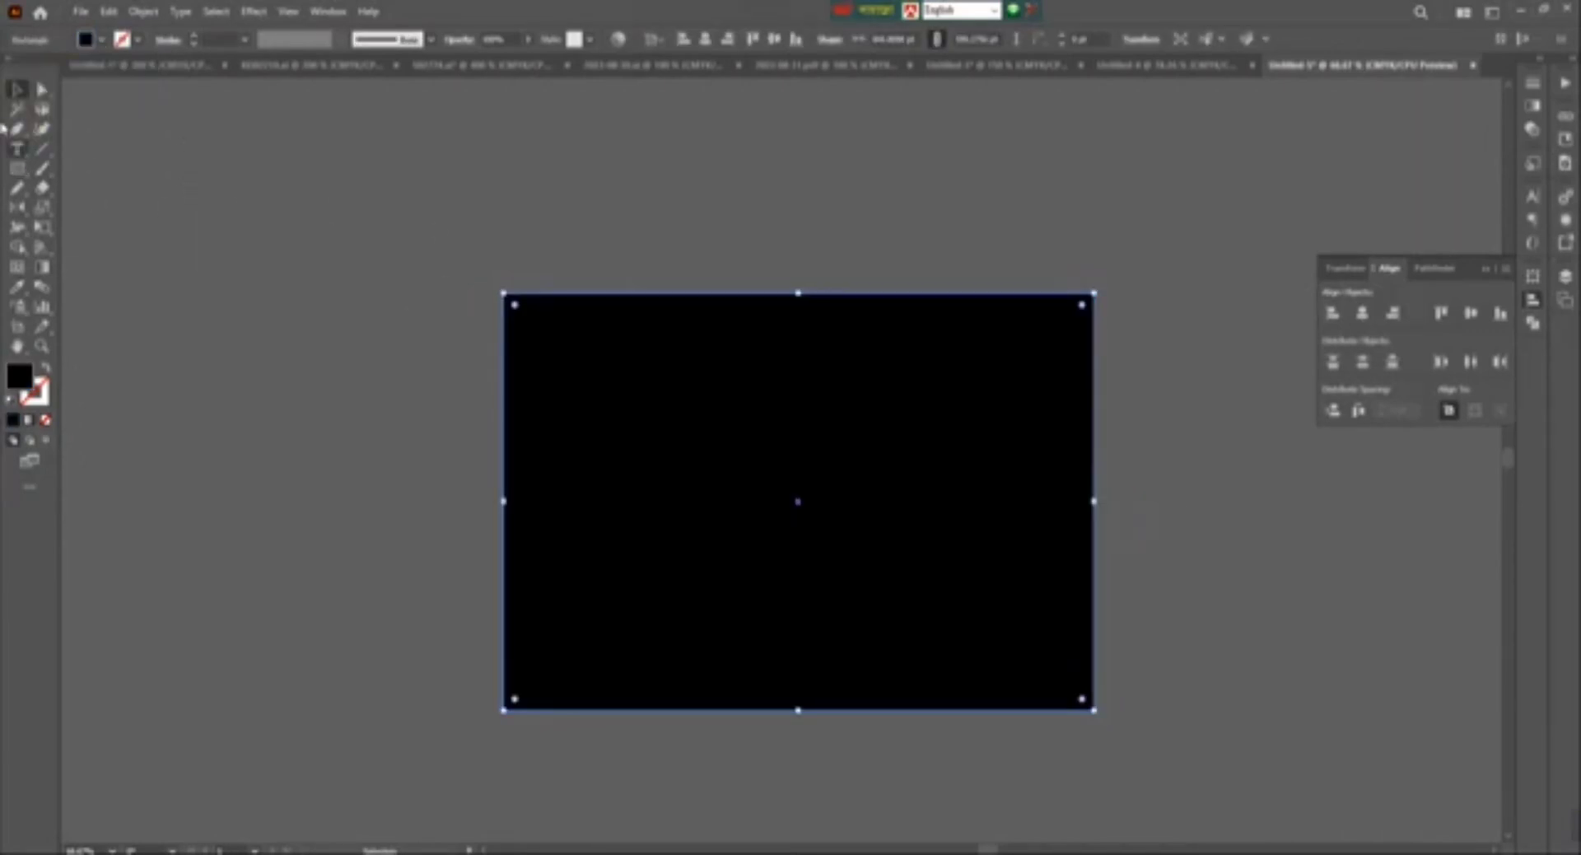
- Send the black background rectangle behind the icon-filled wordmark
{"action": "right_click", "coordinate": [642, 445]}
{"action": "mouse_move", "coordinate": [709, 798]}
{"action": "left_click", "coordinate": [910, 826]}
- Group all the icon-filled letters without the background and centre them horizontally and vertically on the artboard
{"action": "key", "text": "ctrl+shift+a"}
{"action": "key", "text": "ctrl+a"}
{"action": "left_click", "coordinate": [940, 570], "text": "shift"}
{"action": "key", "text": "ctrl+c"}
{"action": "right_click", "coordinate": [869, 472]}
{"action": "key", "text": "Escape"}
{"action": "left_click", "coordinate": [1449, 409]}
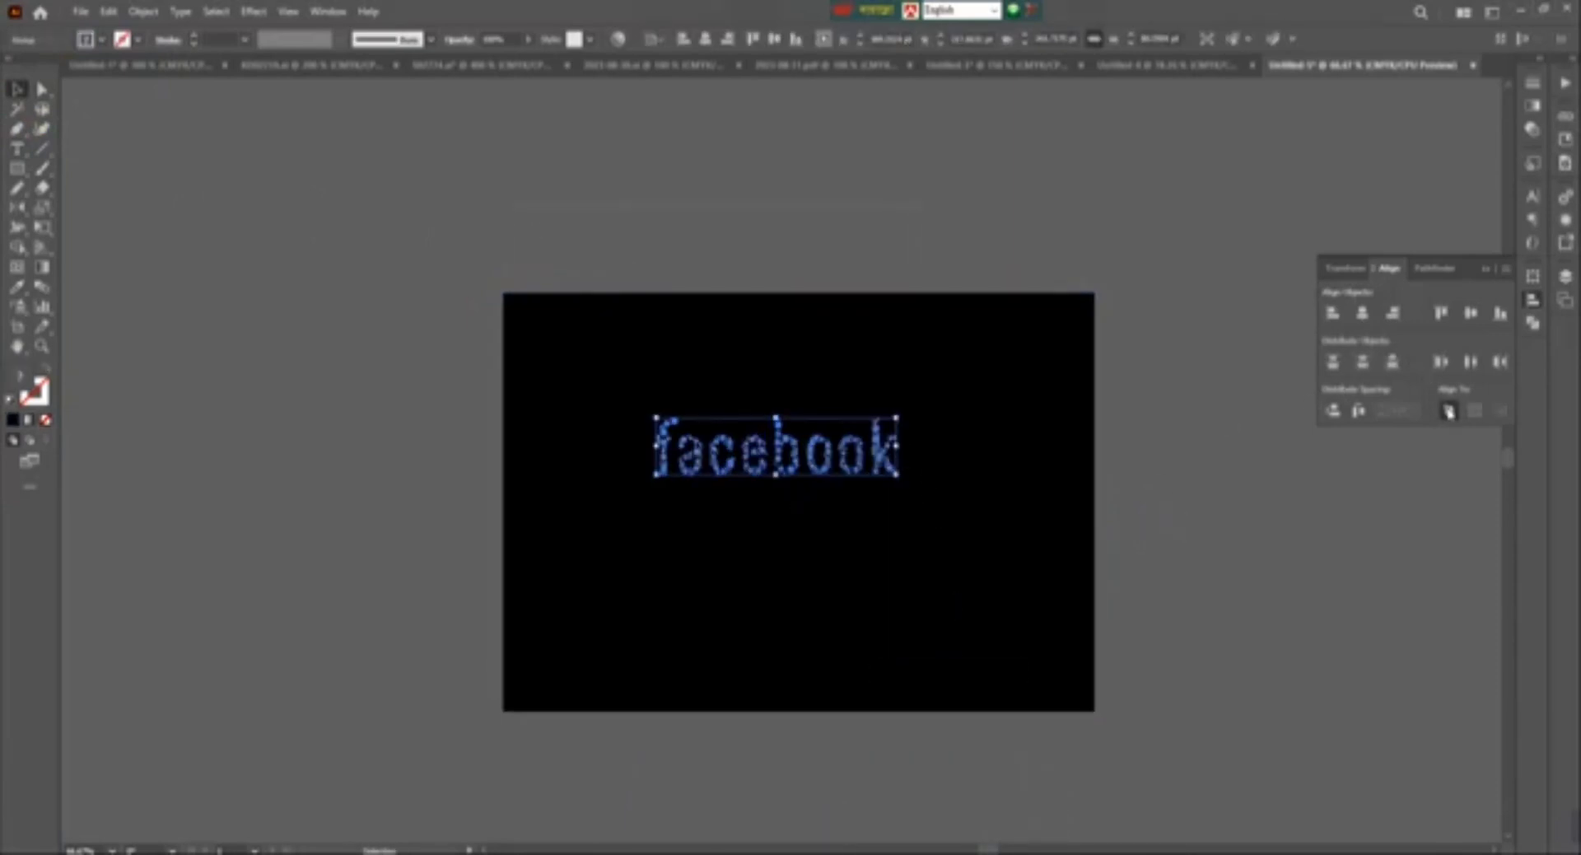
{"action": "left_click", "coordinate": [1363, 313]}
{"action": "left_click", "coordinate": [1471, 313]}
- Enlarge the wordmark proportionally from its centre to about twice its size, spanning most of the artboard's width
{"action": "left_click_drag", "start_coordinate": [920, 532], "coordinate": [1039, 636]}
{"action": "left_click", "coordinate": [1274, 593]}
{"action": "key", "text": "ctrl+plus"}
{"action": "key", "text": "ctrl+plus"}
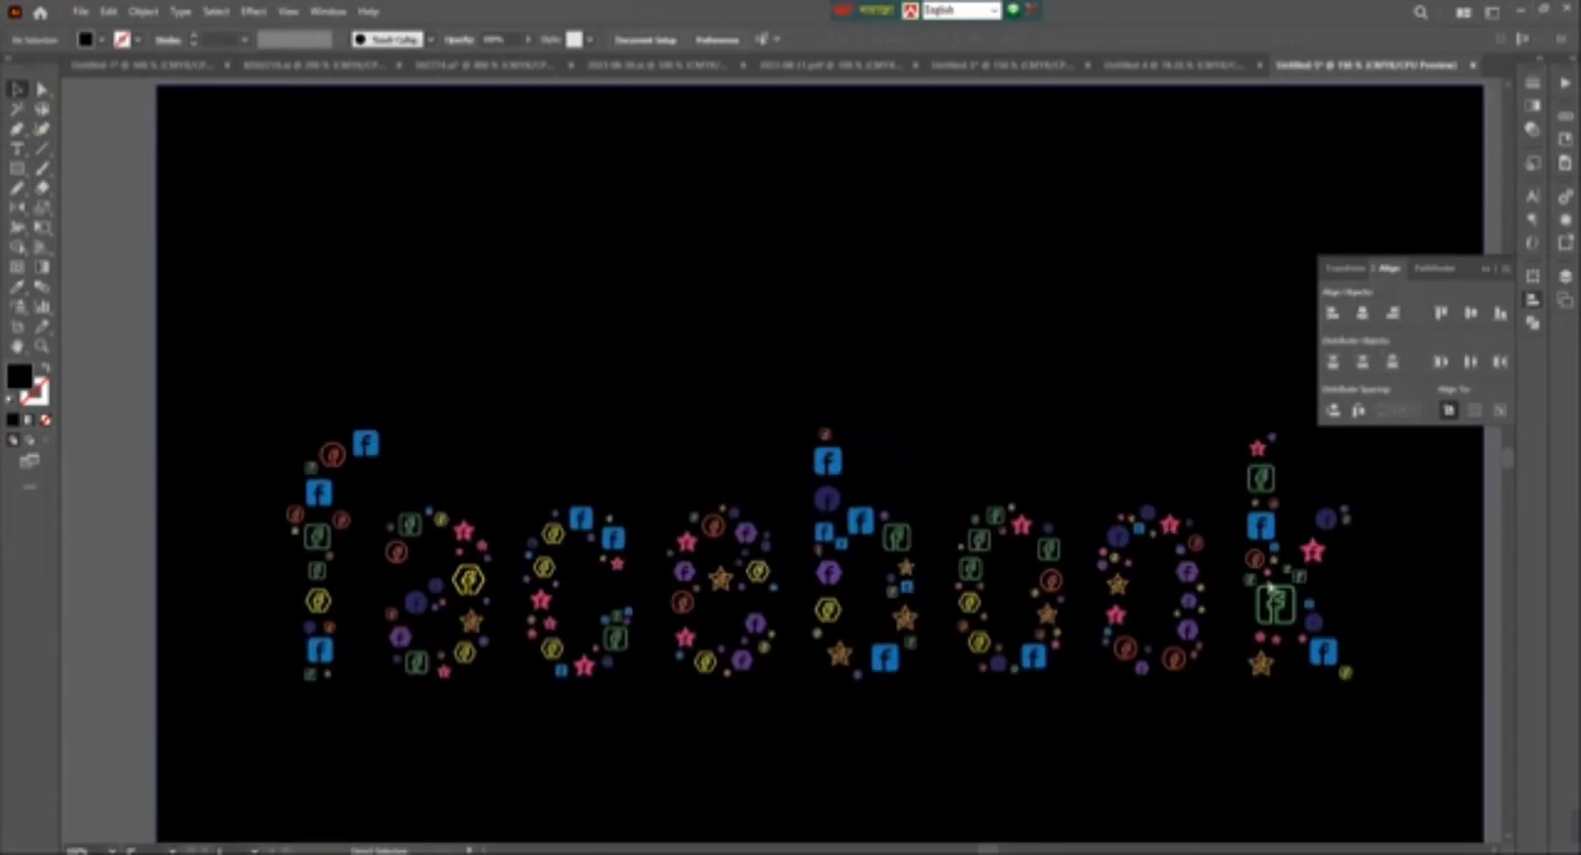
{"action": "left_click_drag", "start_coordinate": [1241, 725], "coordinate": [1221, 713]}
{"action": "key", "text": "ctrl+plus"}
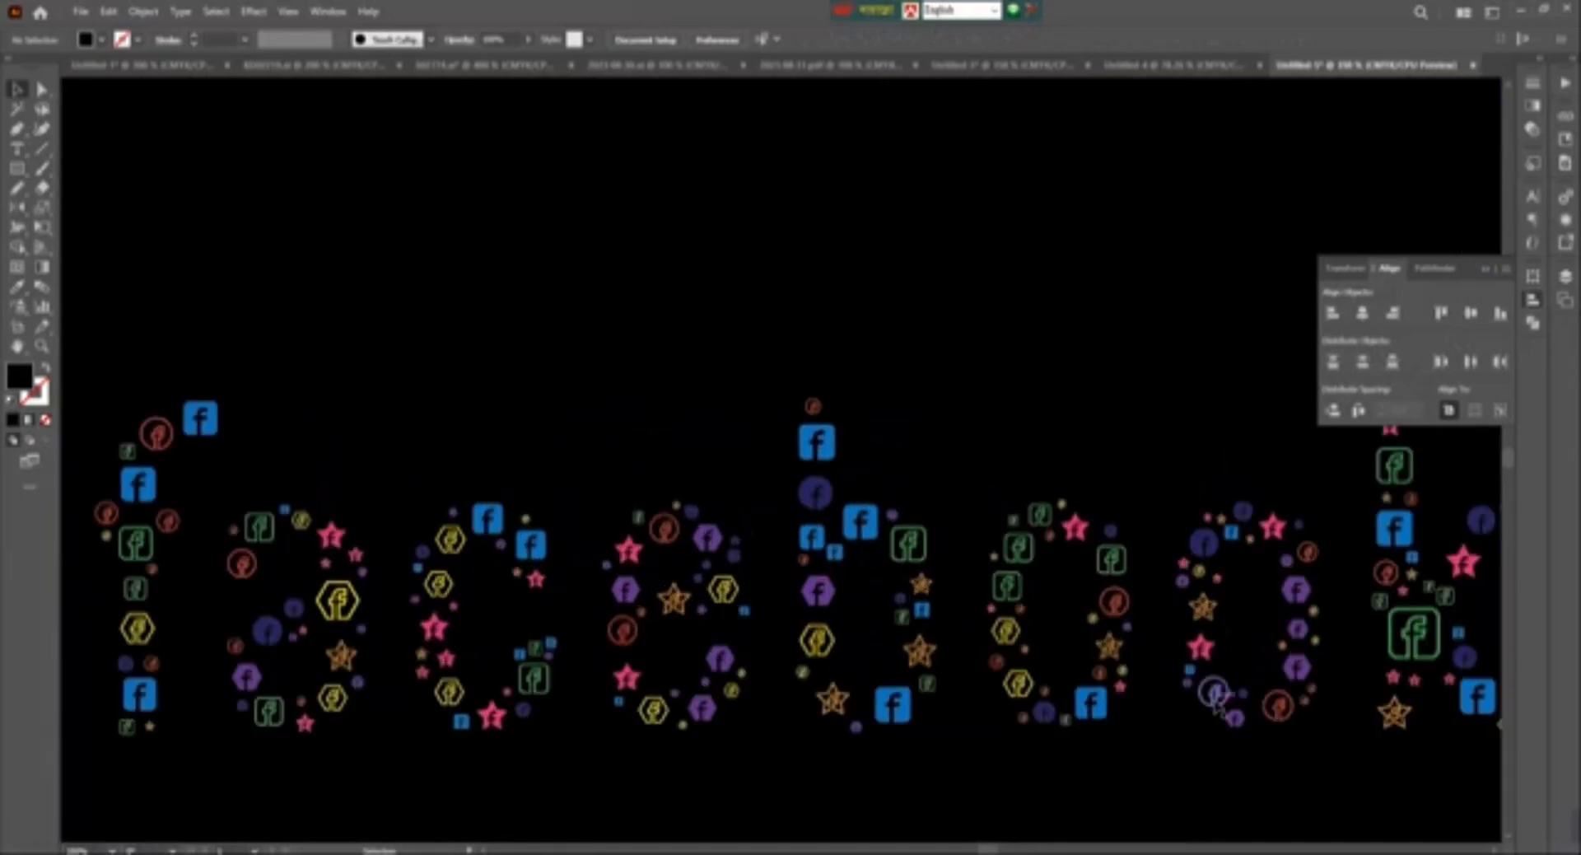
{"action": "key", "text": "ctrl+minus"}
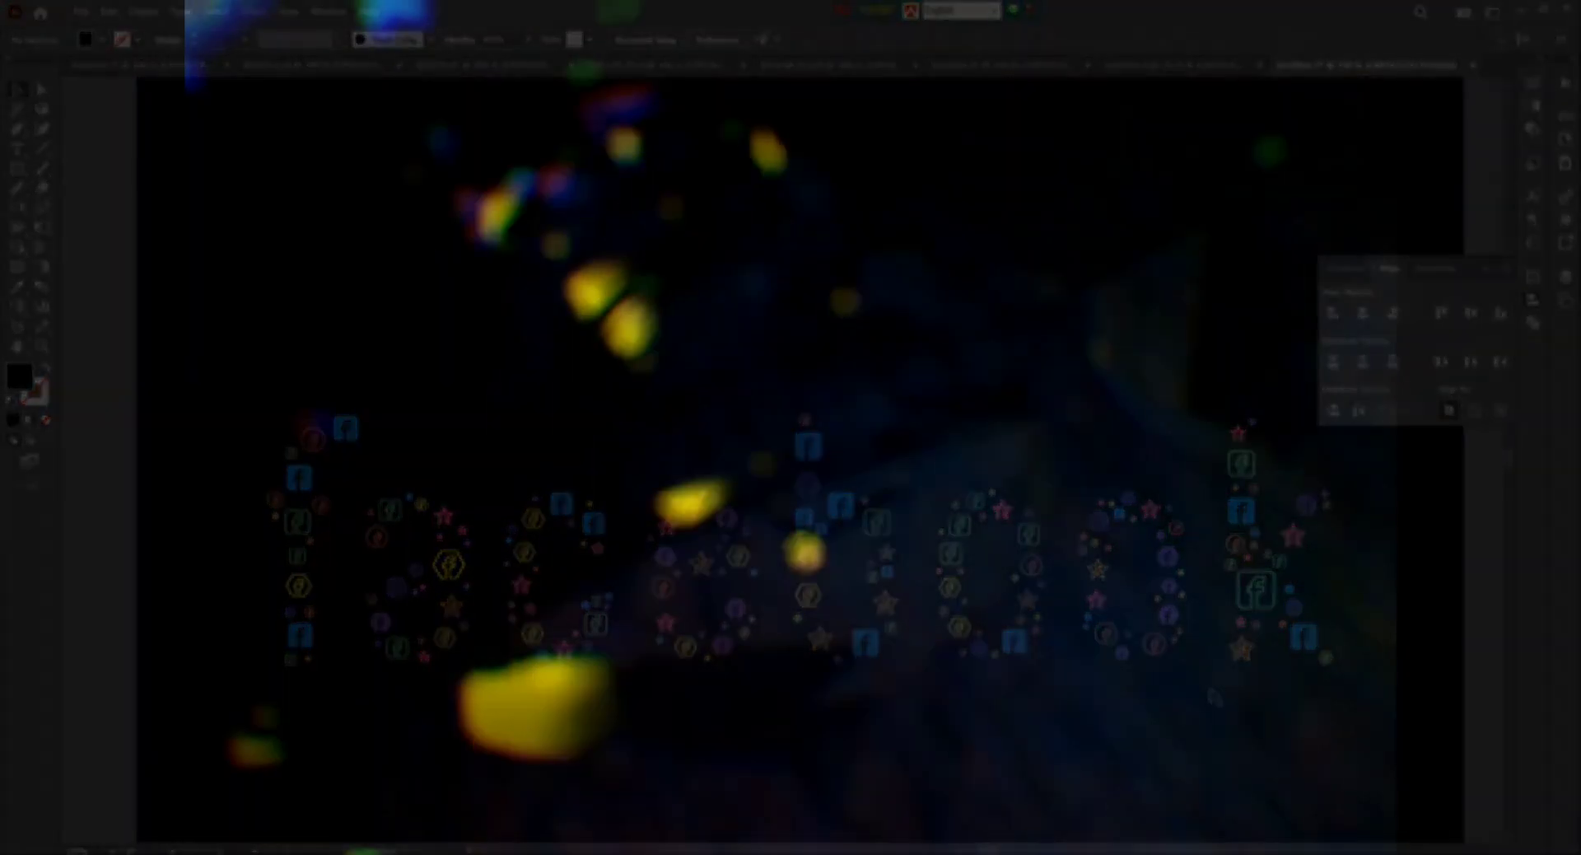